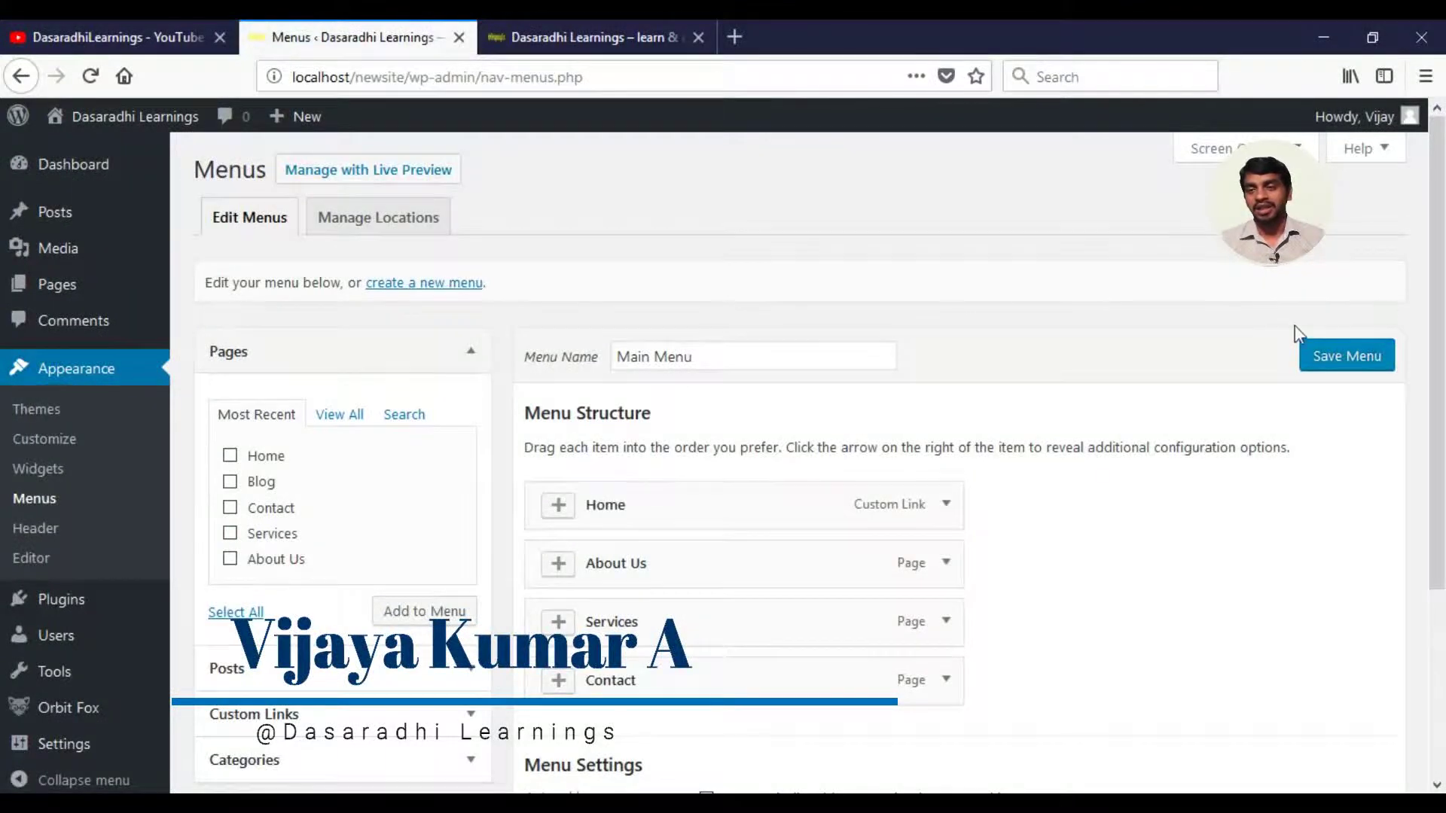
Step: Assign the Main Menu to the Top Menu display location and save the menu
scroll(753, 316, "down", 3)
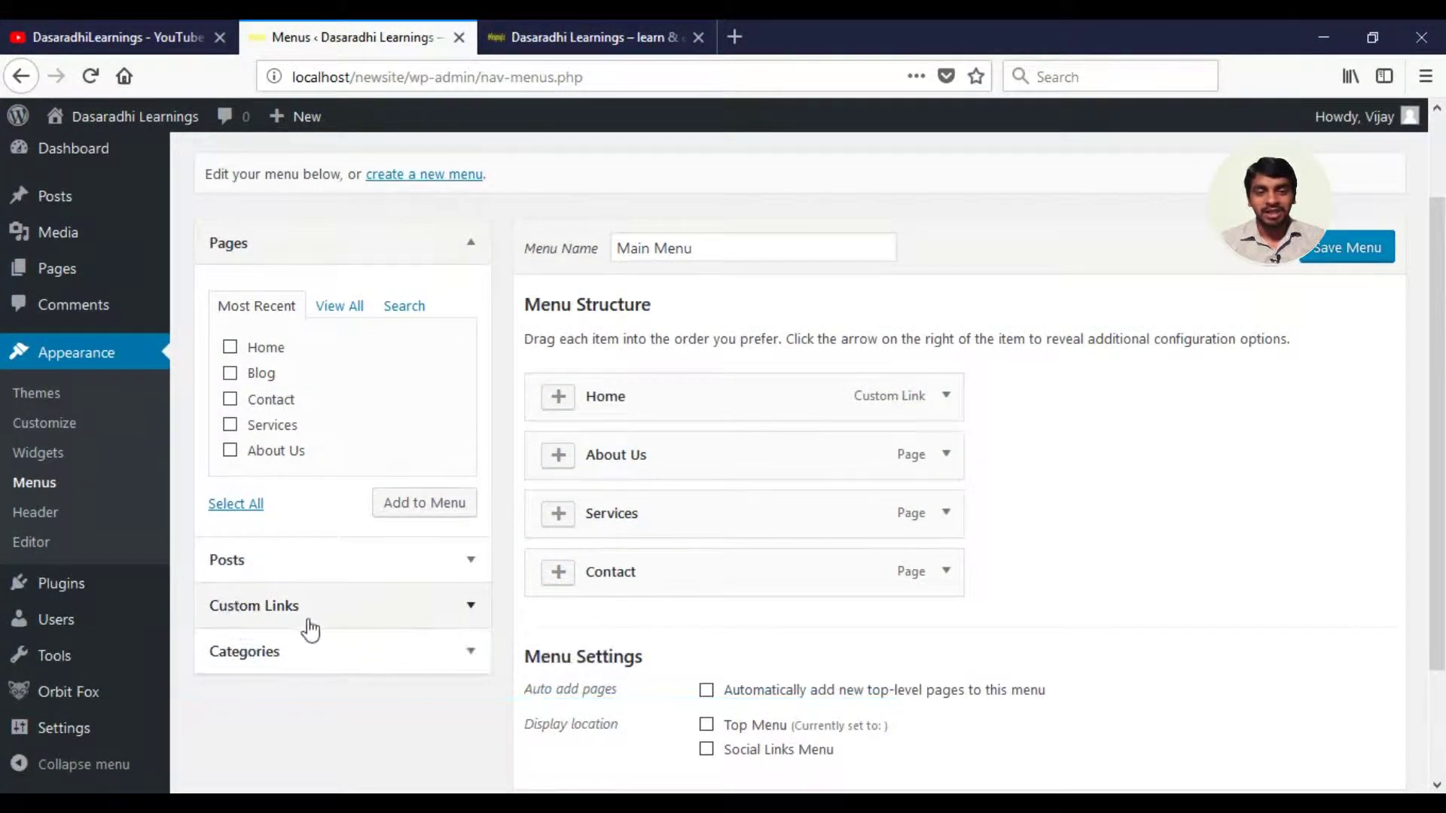
scroll(313, 680, "down", 2)
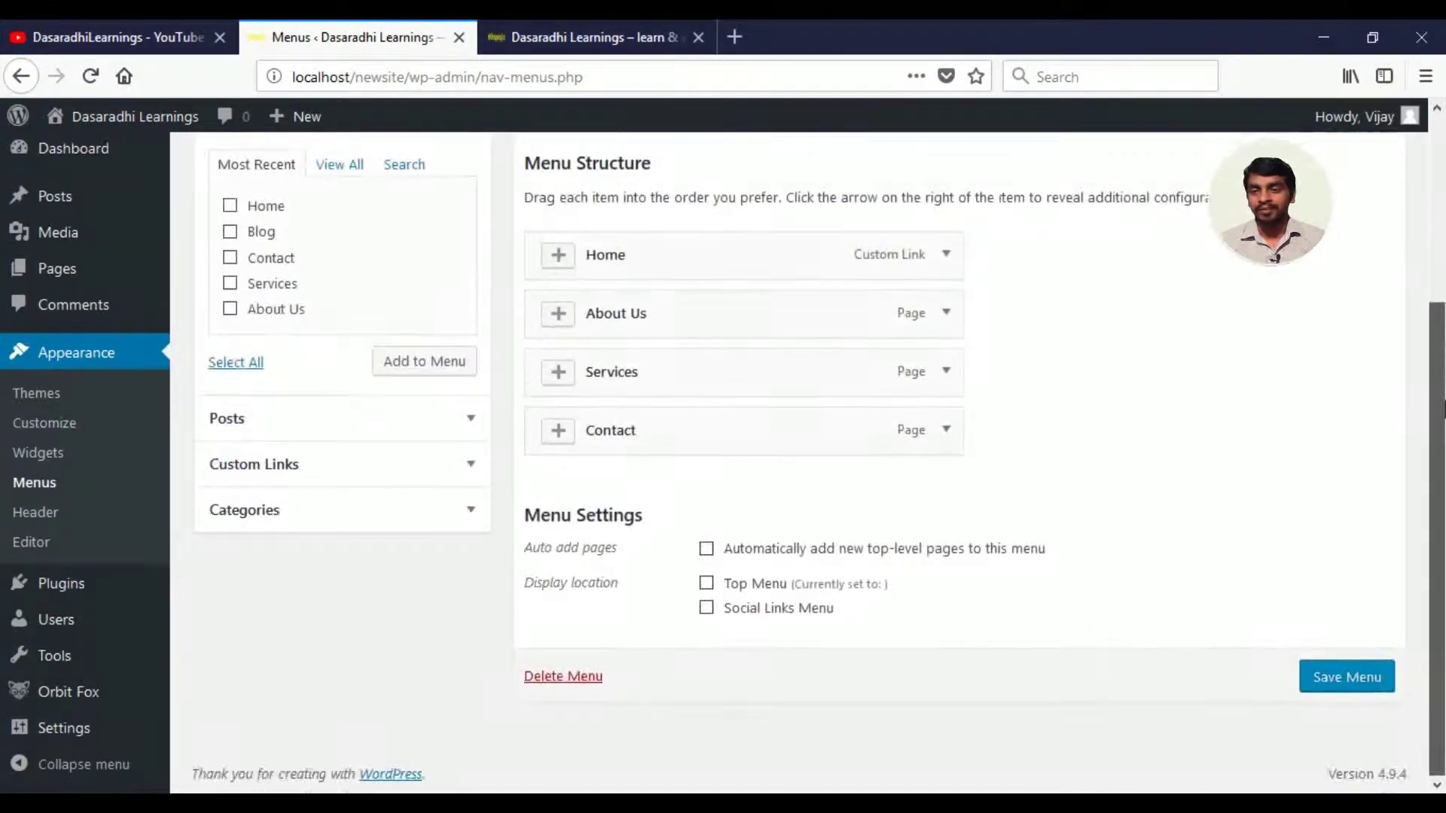
scroll(313, 679, "up", 2)
scroll(753, 452, "up", 2)
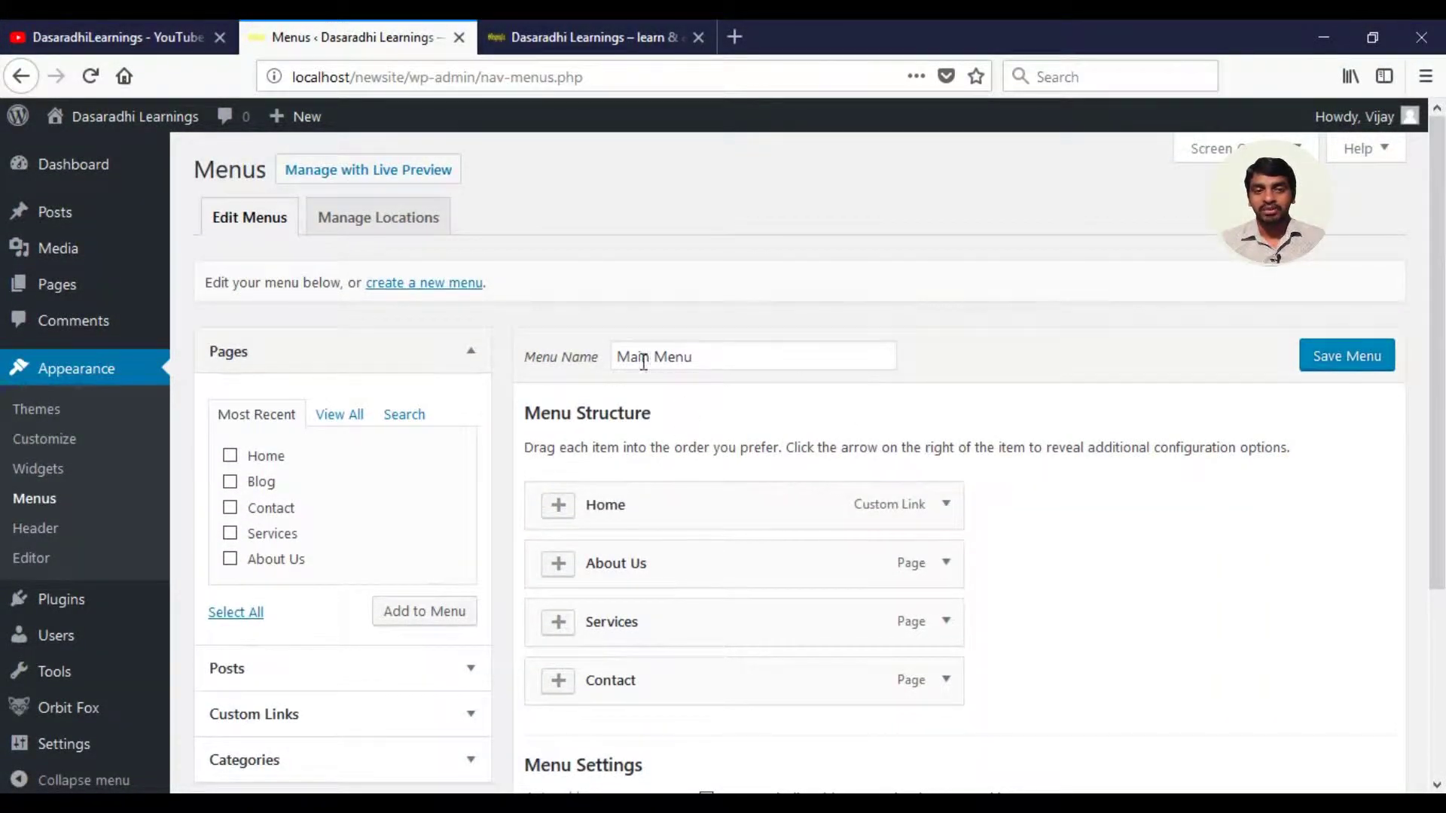
scroll(1438, 452, "down", 2)
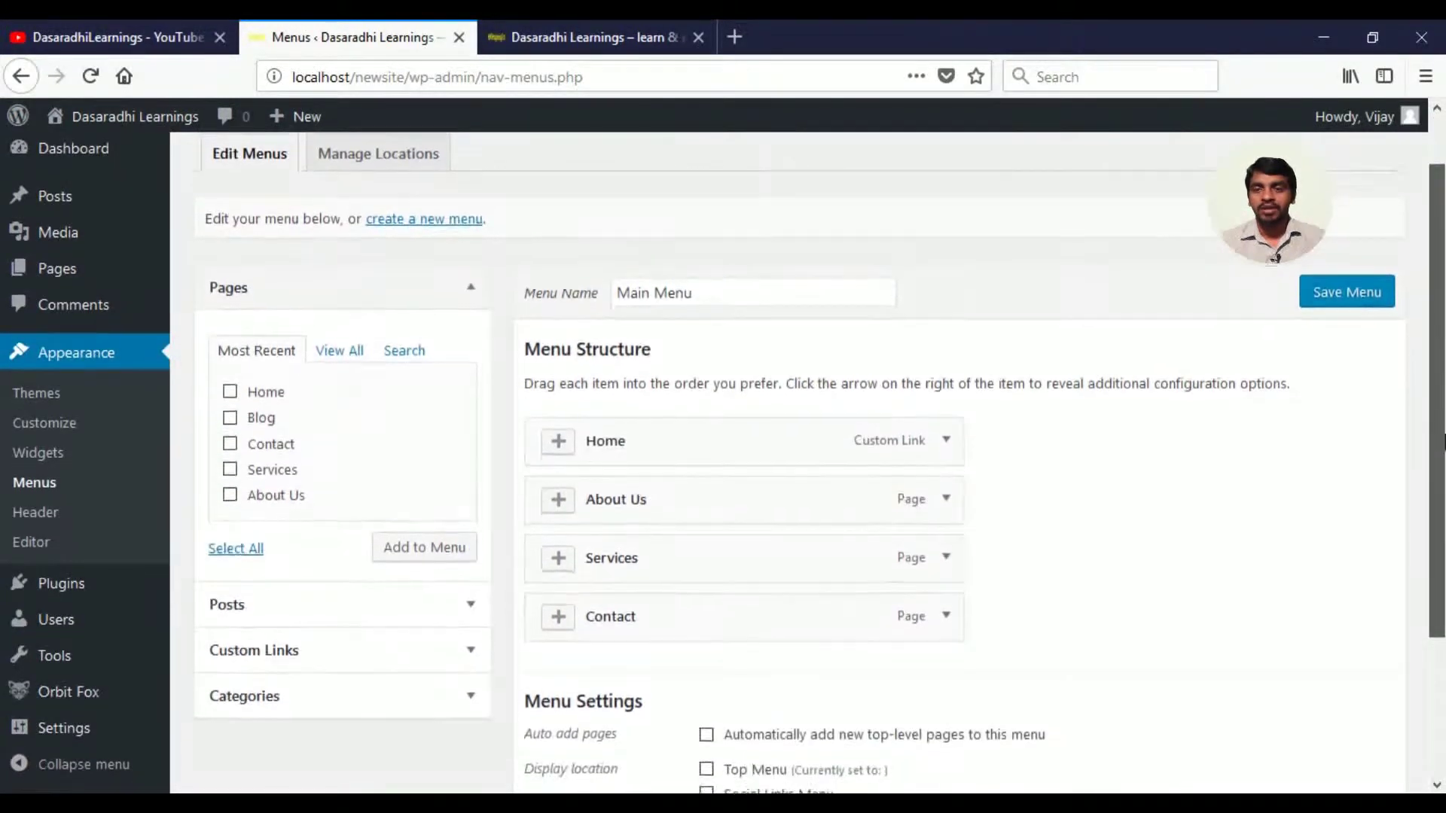
scroll(1442, 452, "down", 1)
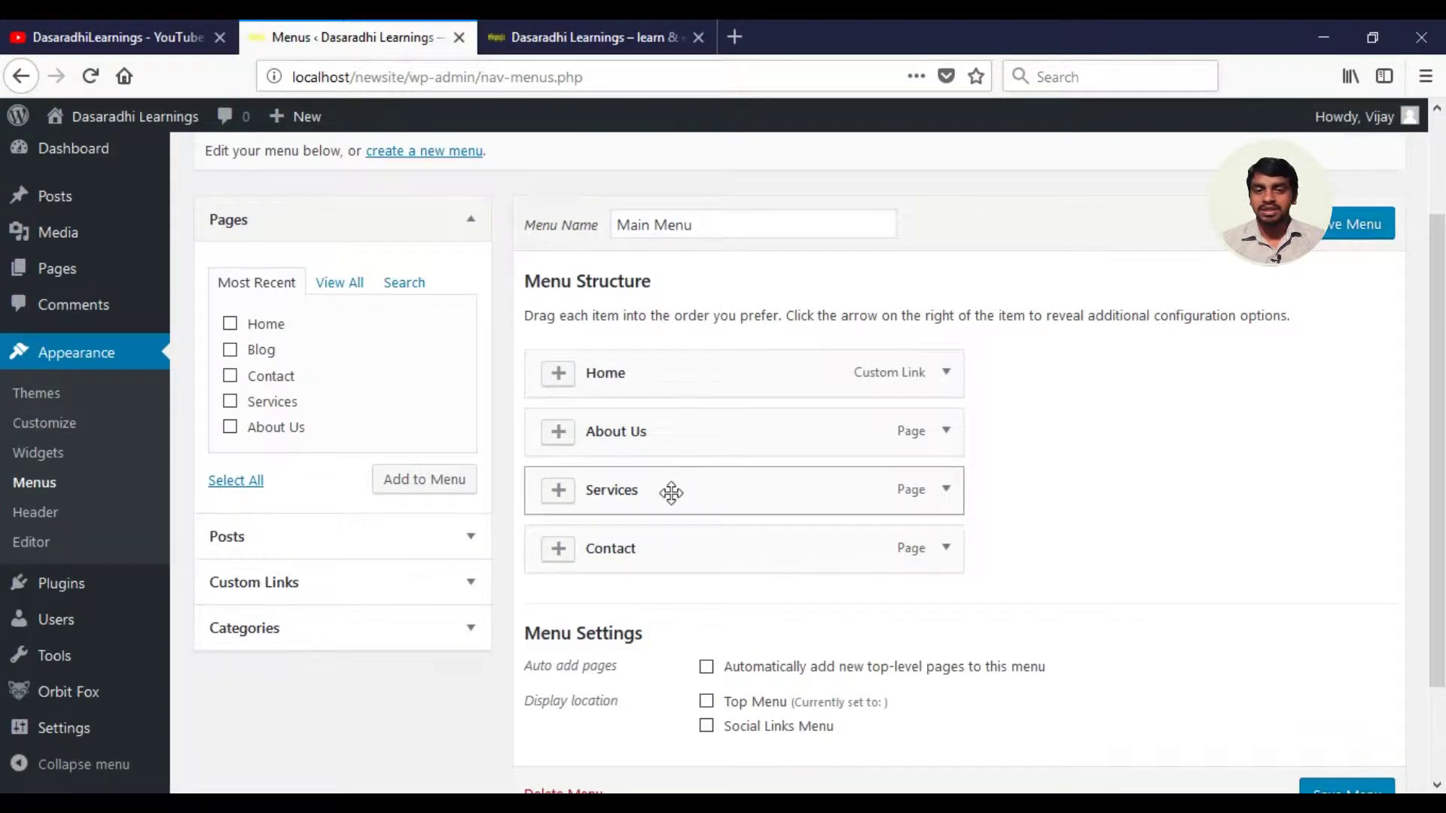
scroll(1442, 422, "down", 2)
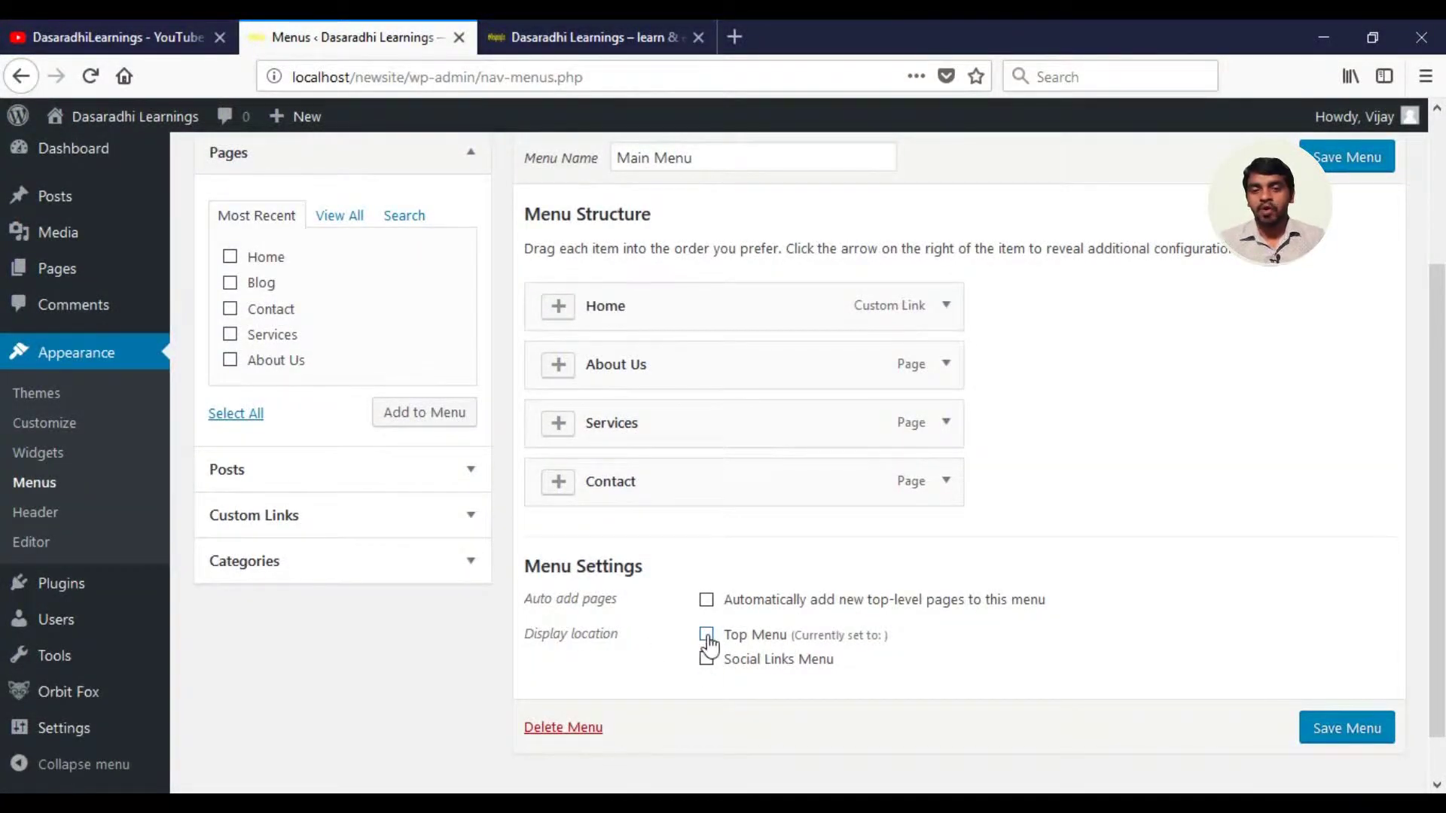
left_click(1366, 734)
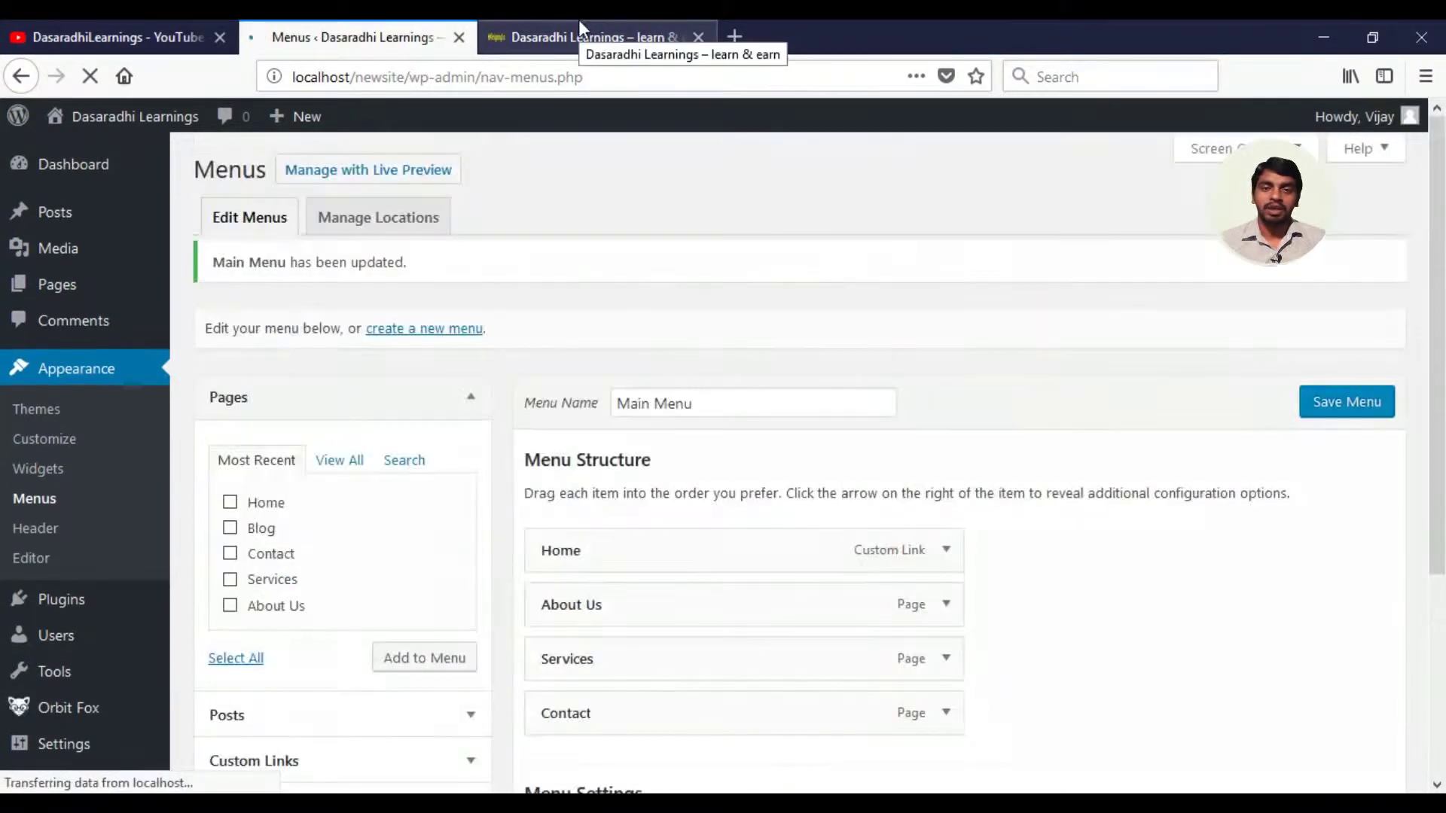
Step: Reload the site's front page and check how its navigation menu is displayed
left_click(578, 22)
left_click(90, 76)
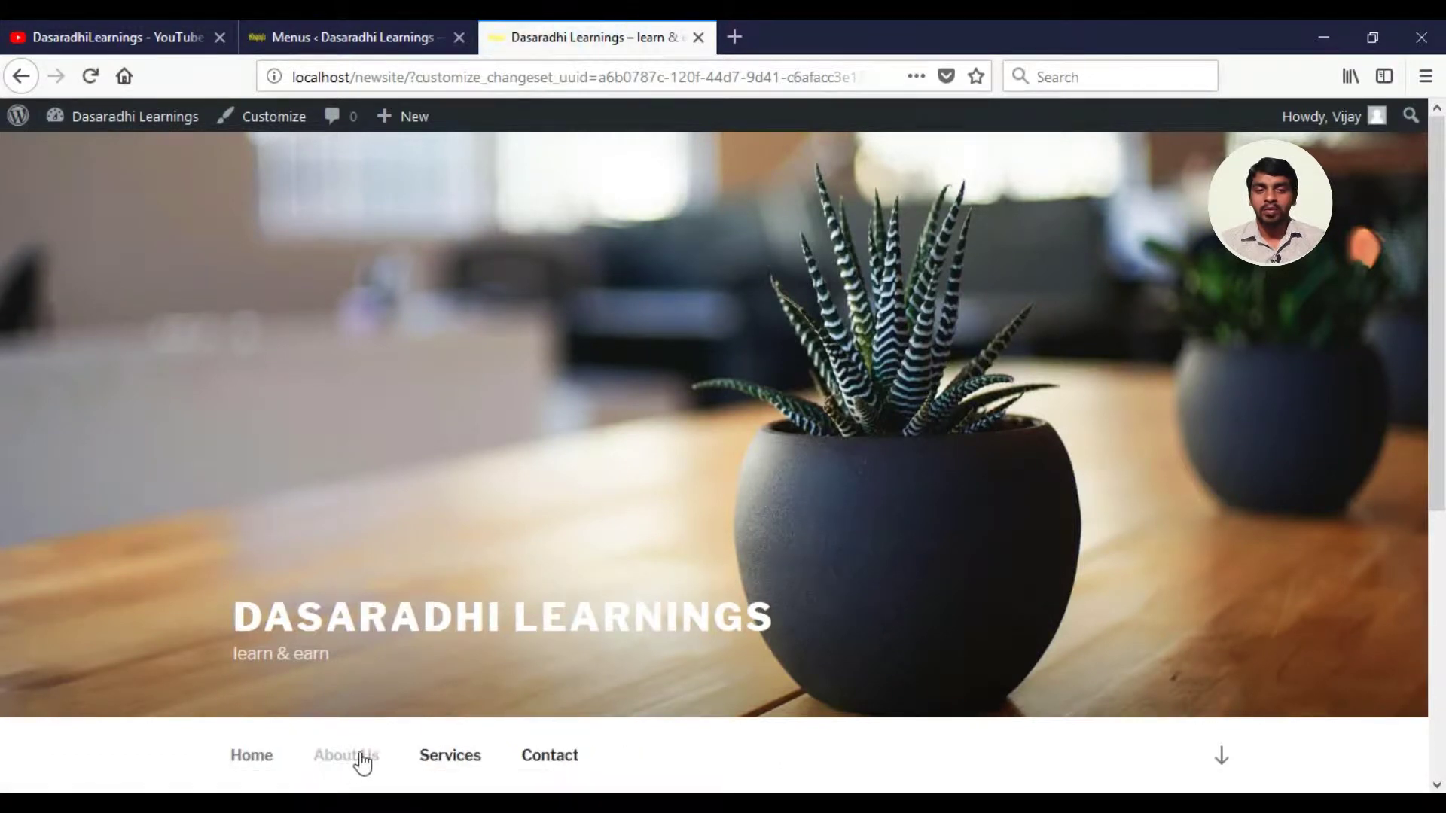
scroll(1441, 378, "down", 5)
scroll(1442, 339, "up", 5)
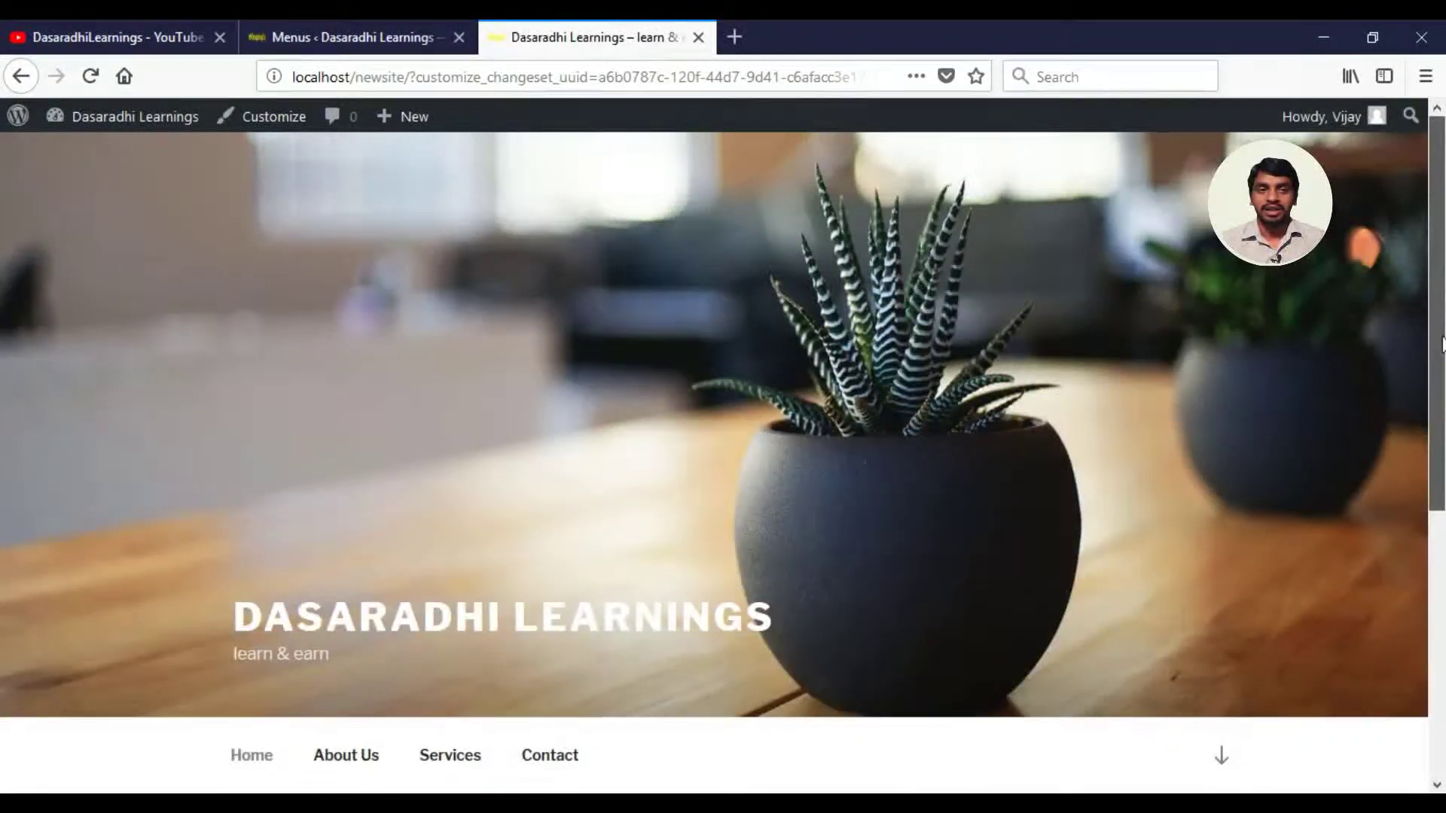
Step: Return to the menu editor and inspect the settings of the Home item in the menu structure
left_click(307, 22)
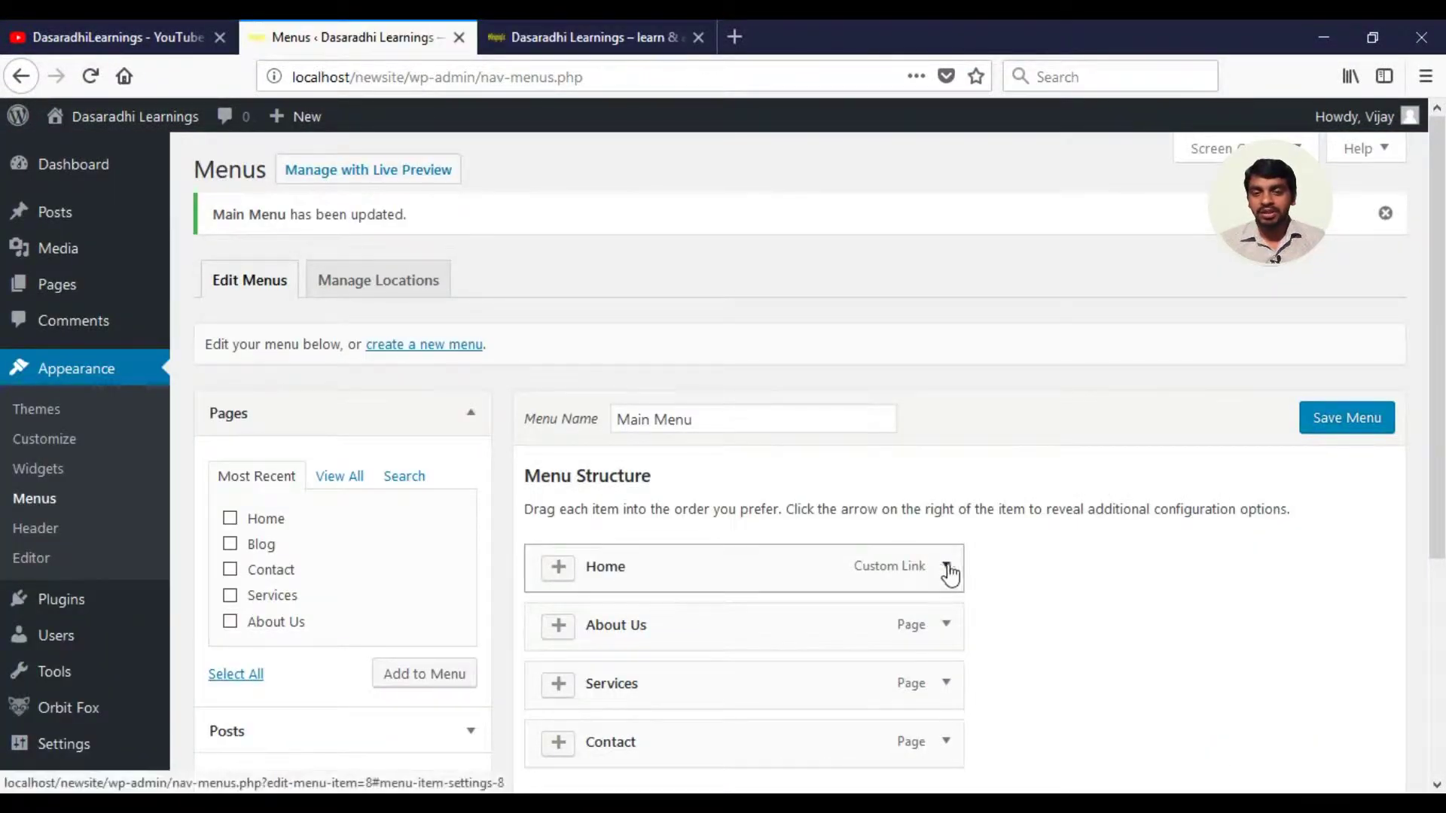
scroll(1380, 523, "down", 3)
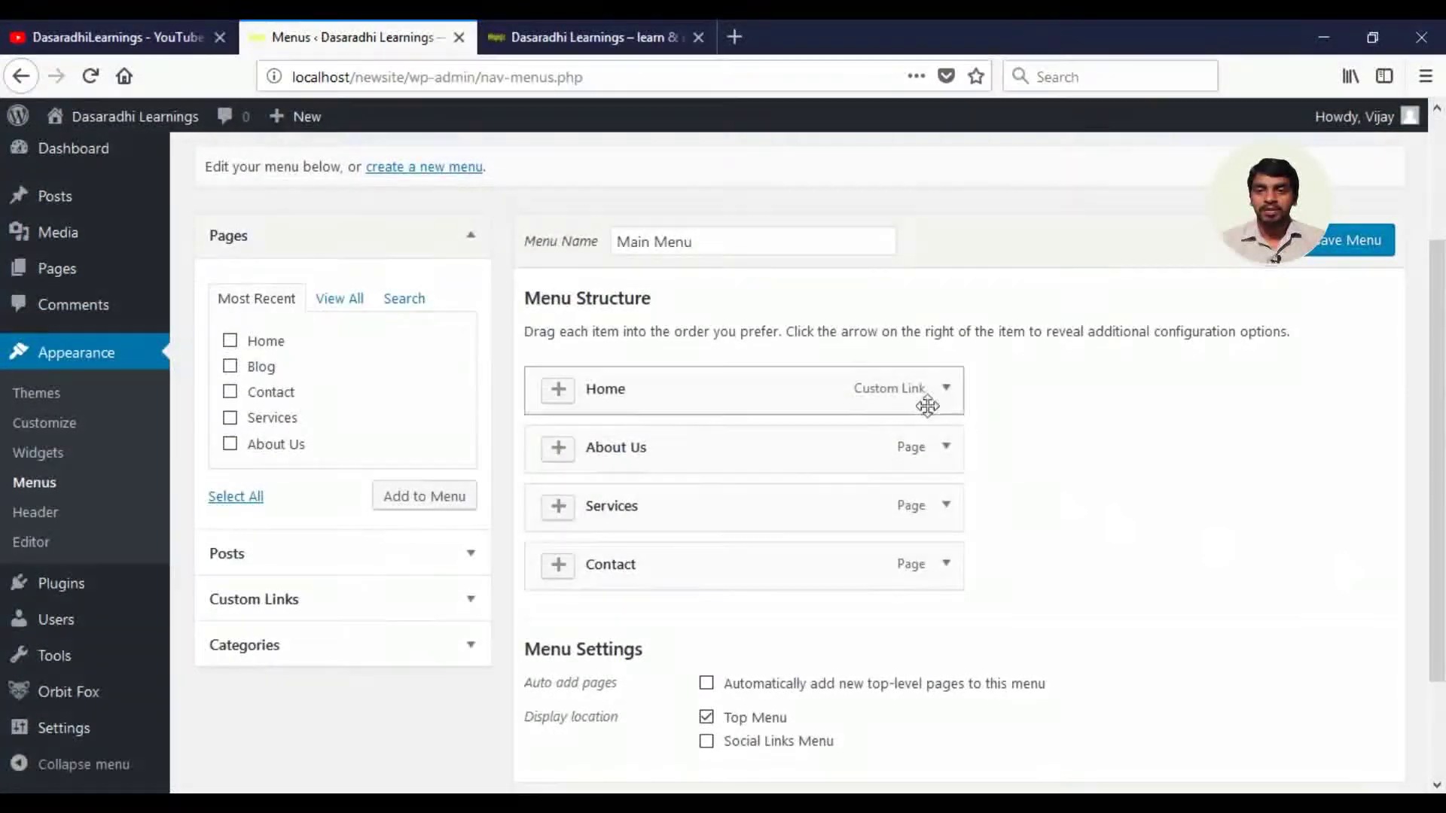
left_click(948, 388)
left_click(950, 393)
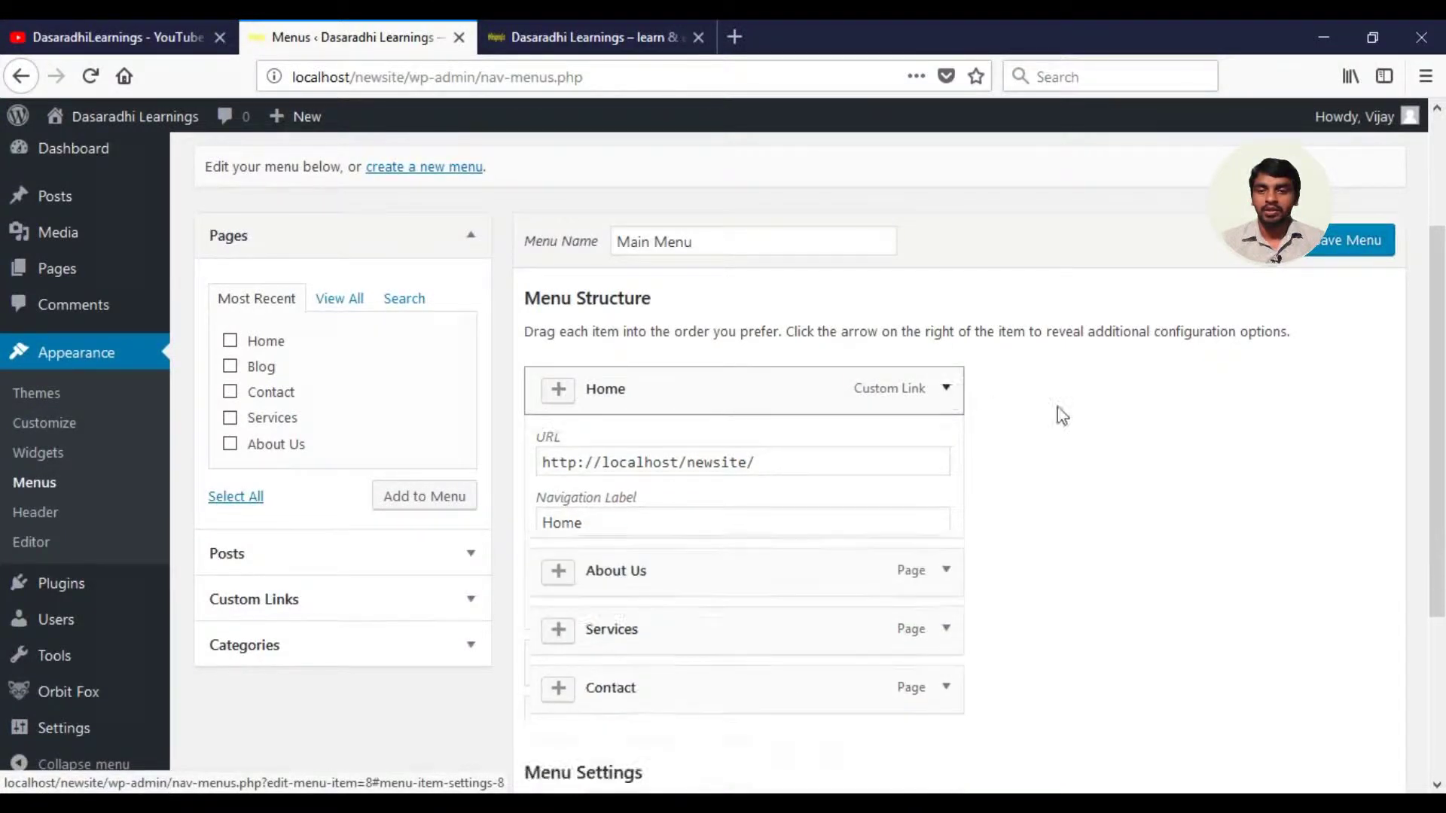
Step: Add the Blog page to the Main Menu, saving the menu and viewing it on the front page
scroll(1443, 447, "down", 2)
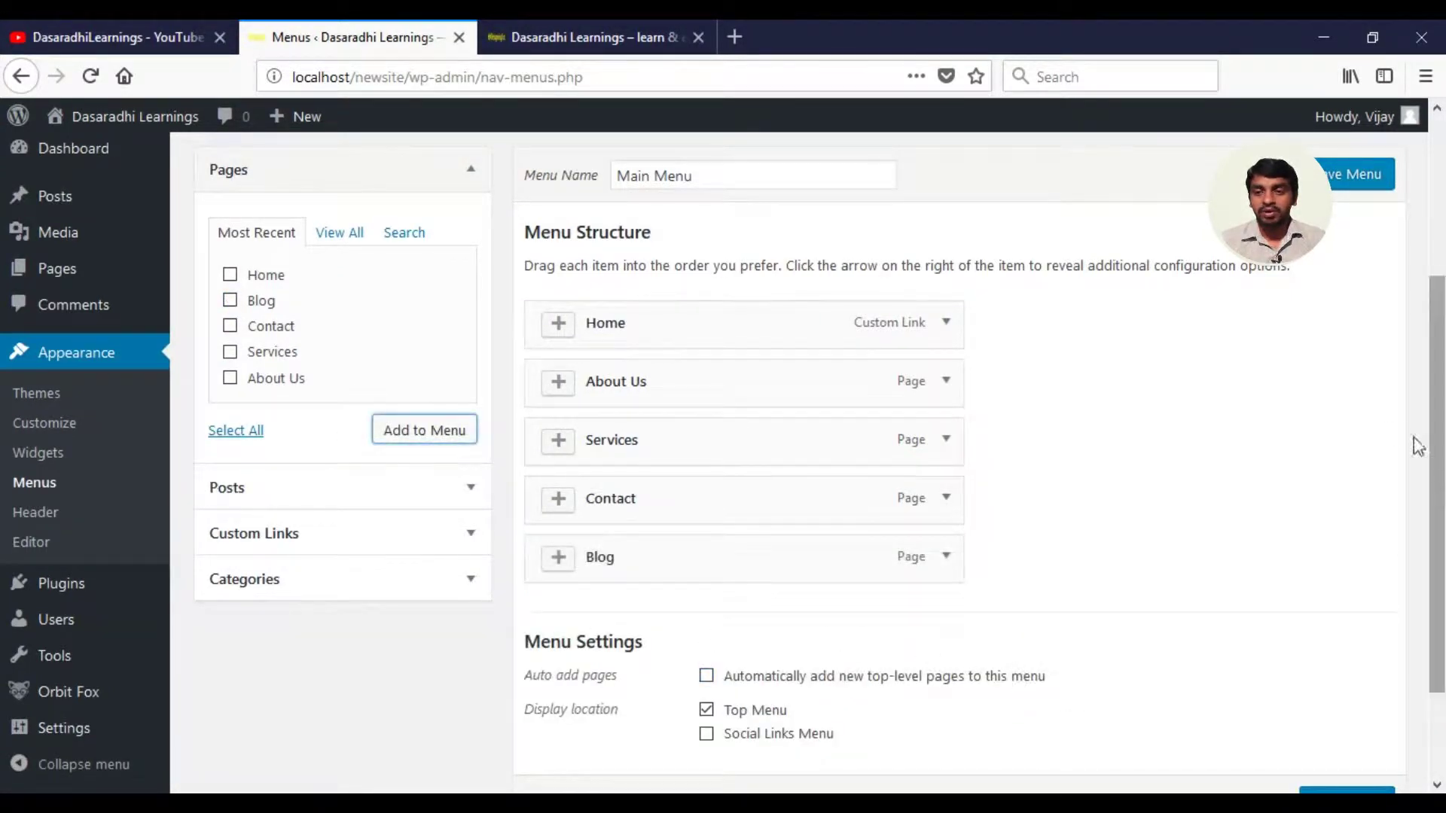
scroll(828, 635, "down", 4)
left_click(1385, 676)
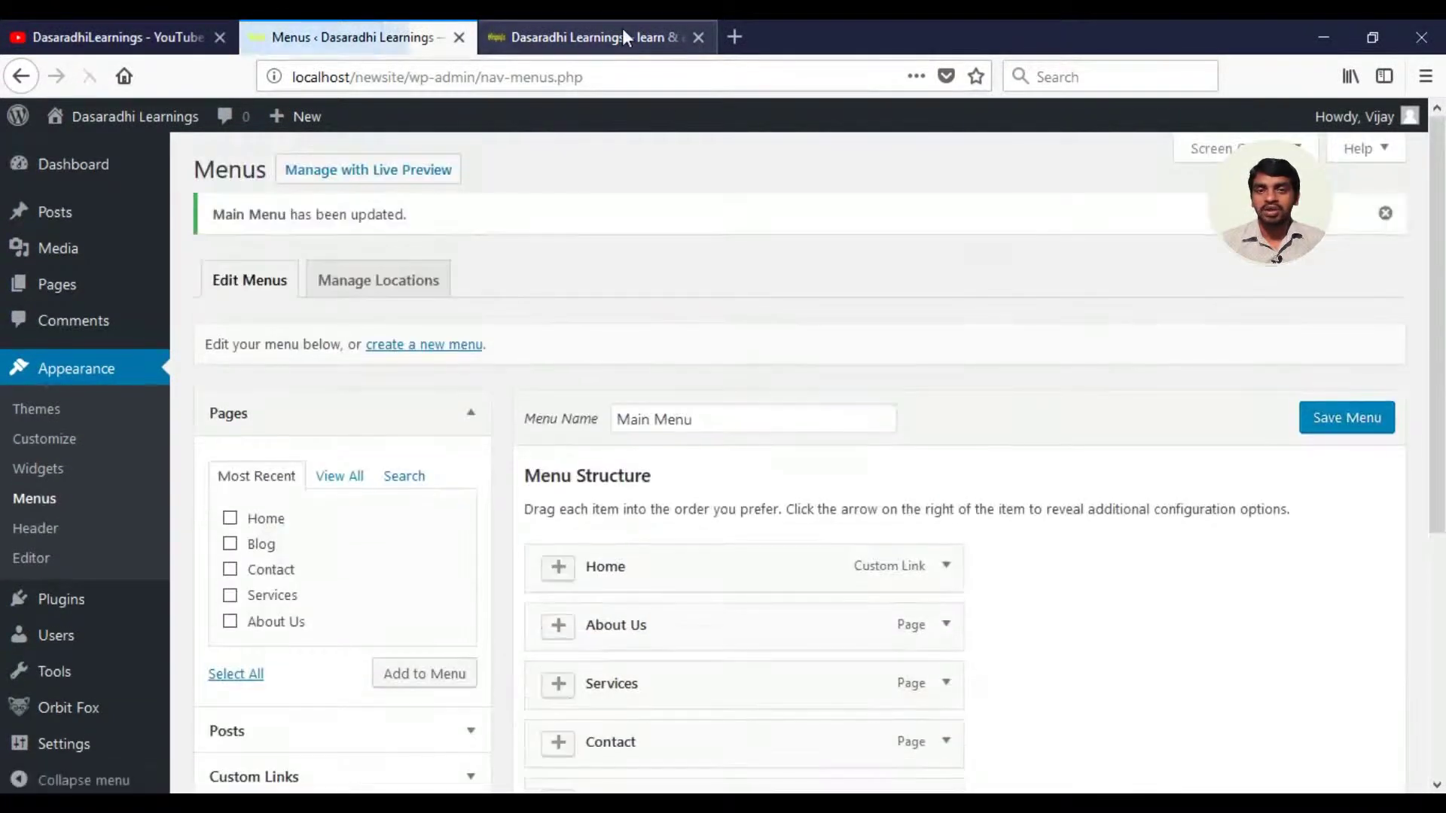
left_click(622, 29)
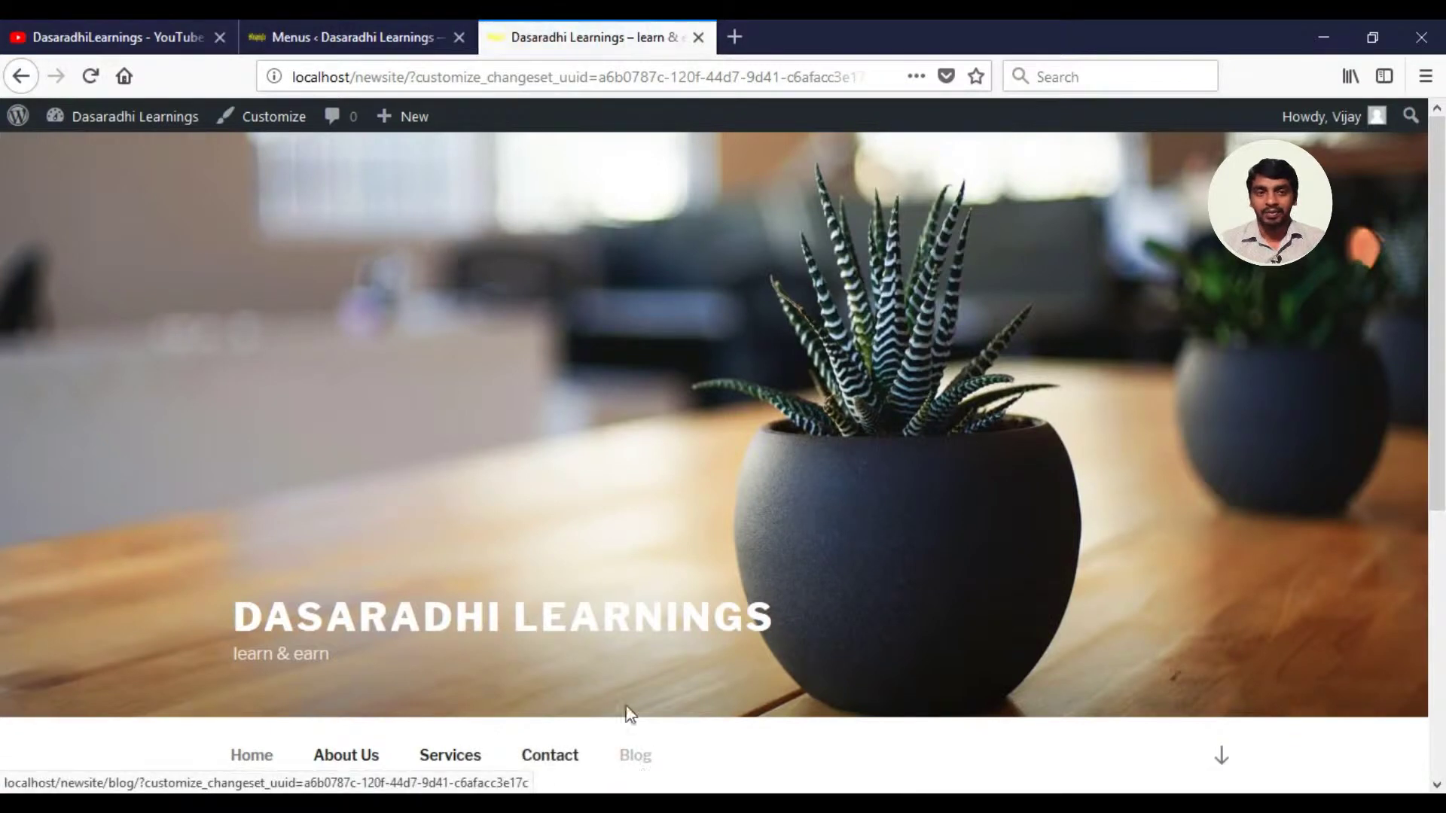
Step: Reorder the Main Menu so that the Blog item sits between Services and Contact
left_click(392, 37)
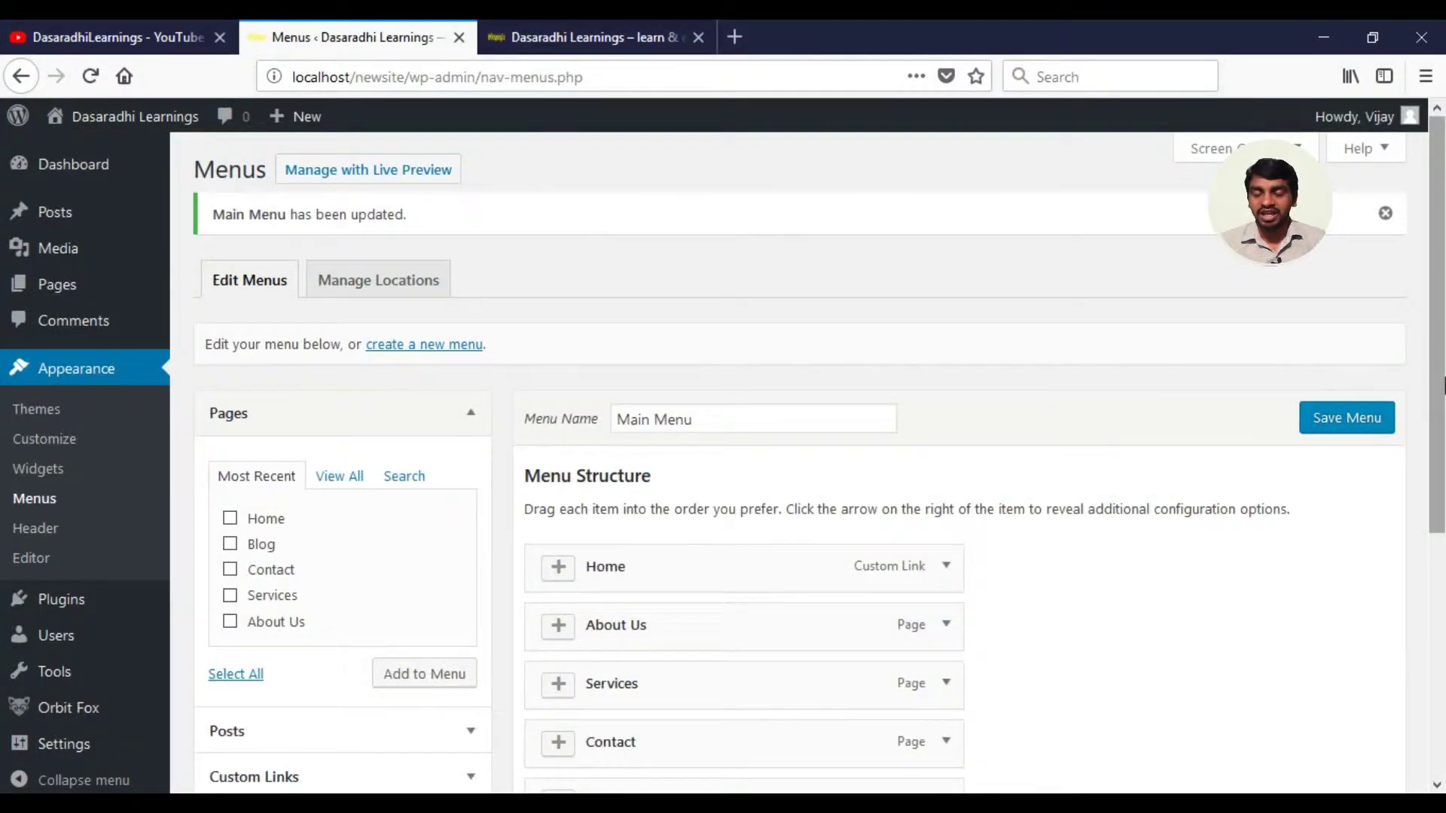
scroll(1230, 445, "down", 2)
left_click_drag(784, 634, 798, 745)
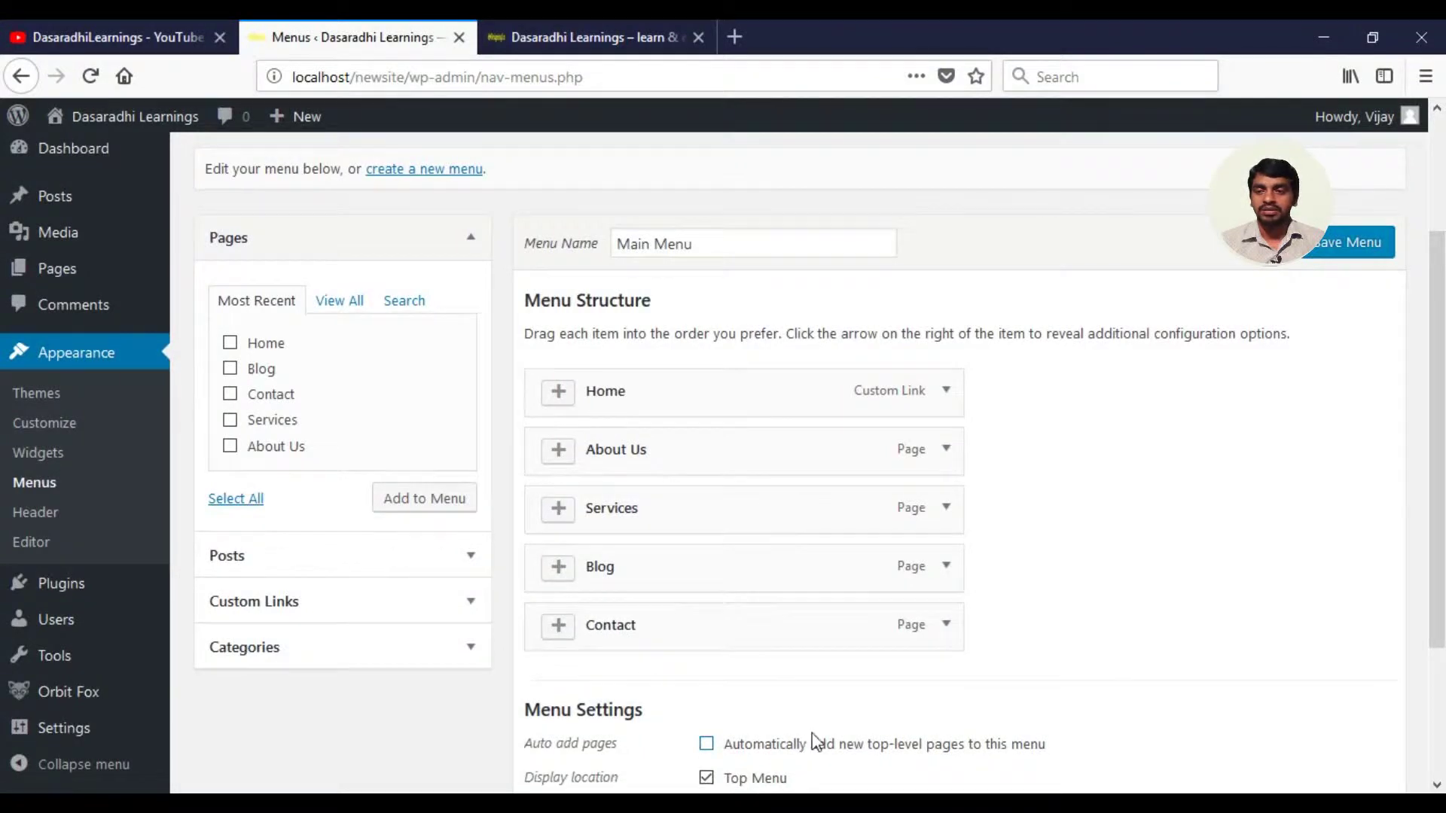
scroll(1436, 452, "down", 2)
Step: Save the Main Menu with its new item order and reload the site's front page
left_click(1359, 173)
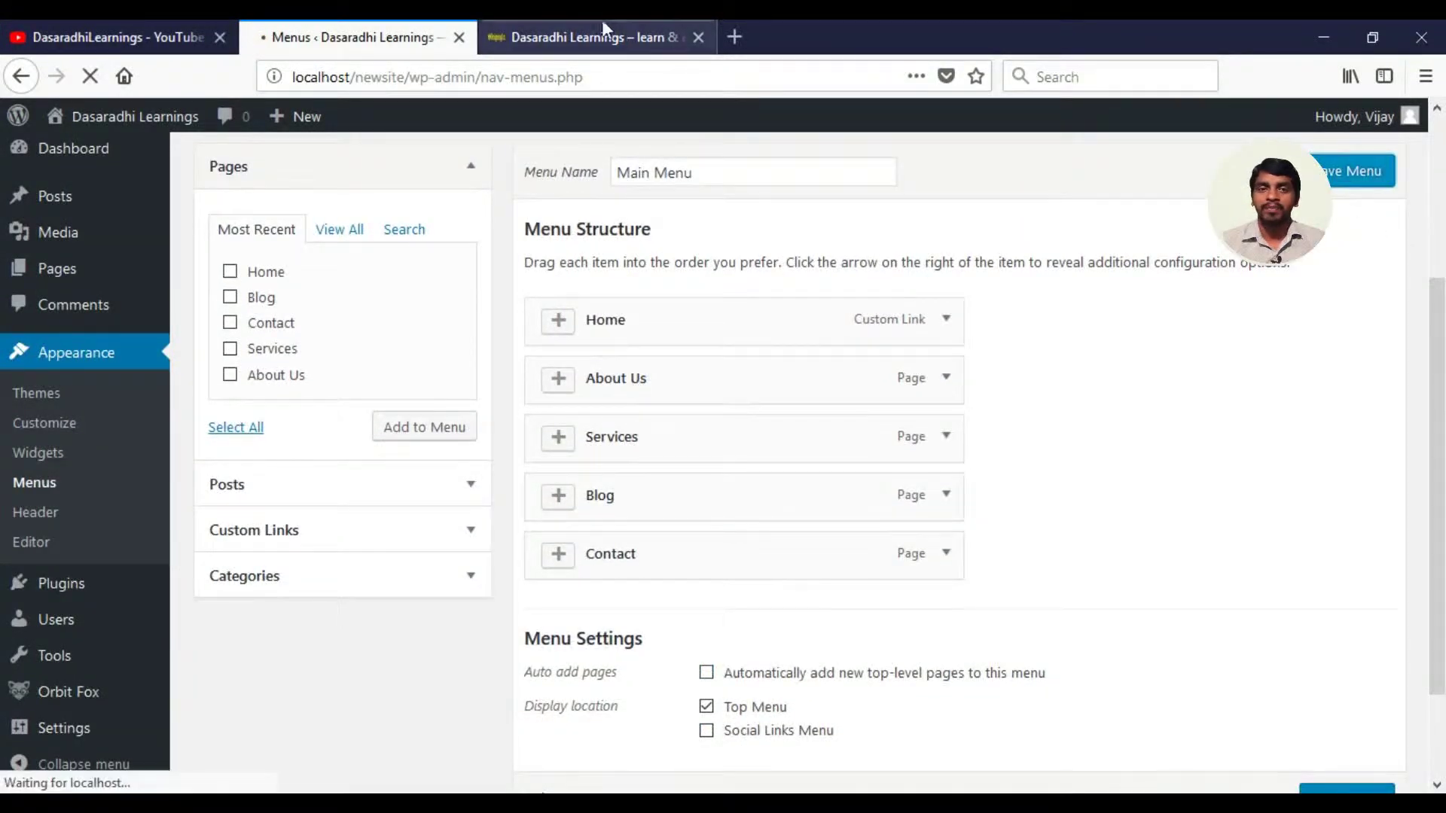
left_click(566, 30)
key("F5")
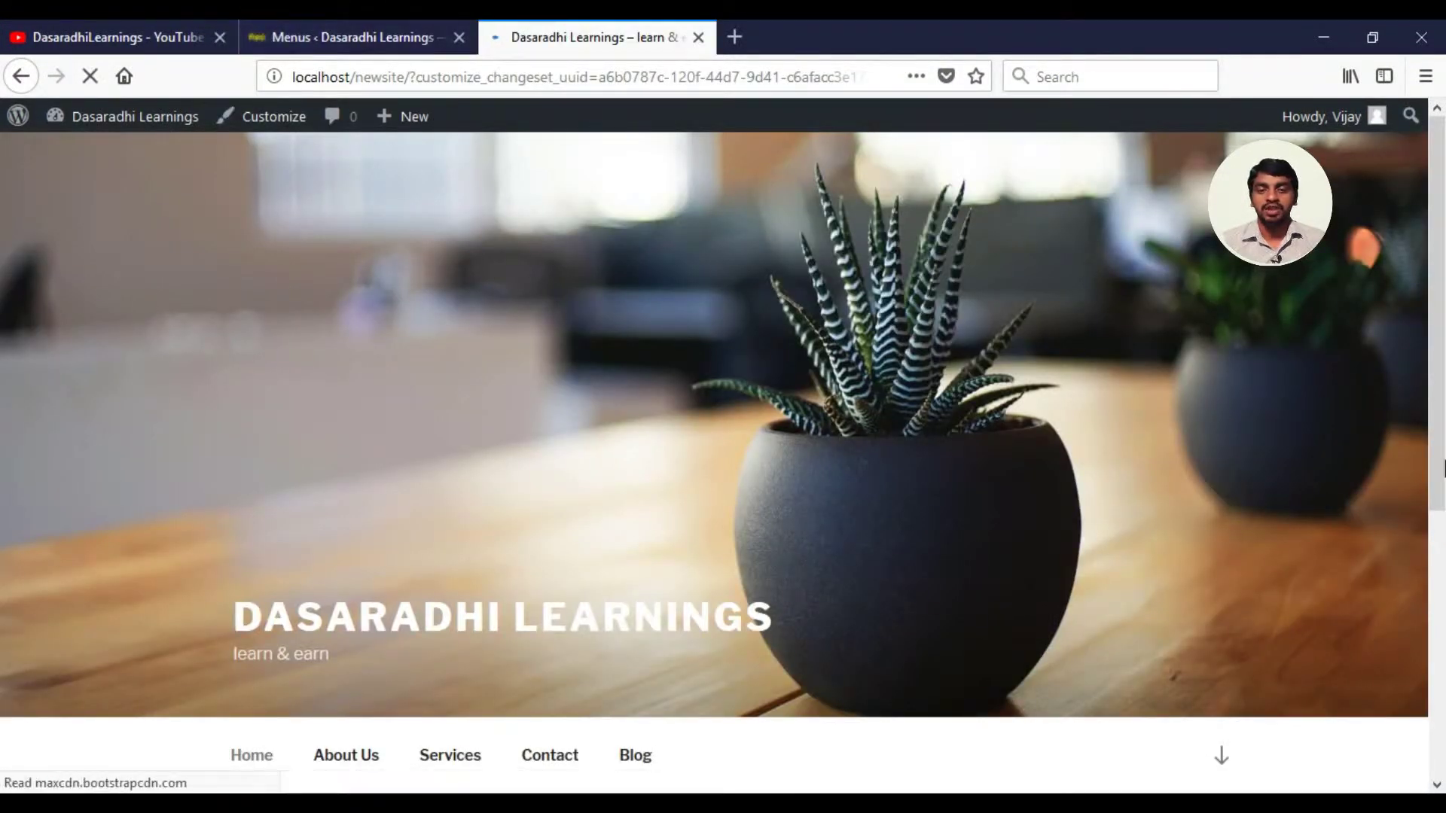
Step: Back in the menu editor, examine the custom link fields and the full list of pages available for the menu
left_click(265, 41)
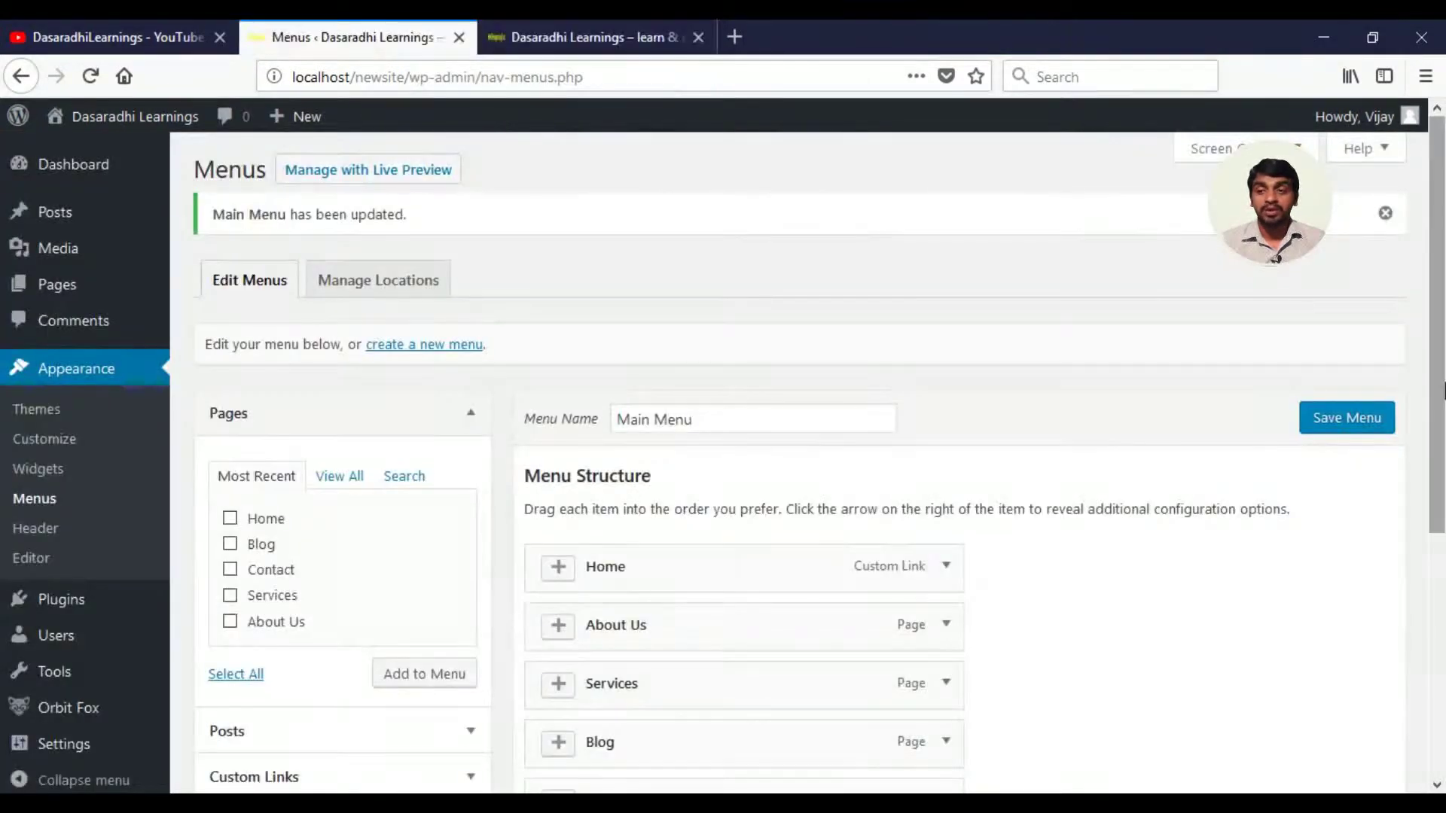
scroll(1438, 489, "down", 3)
scroll(1442, 489, "down", 2)
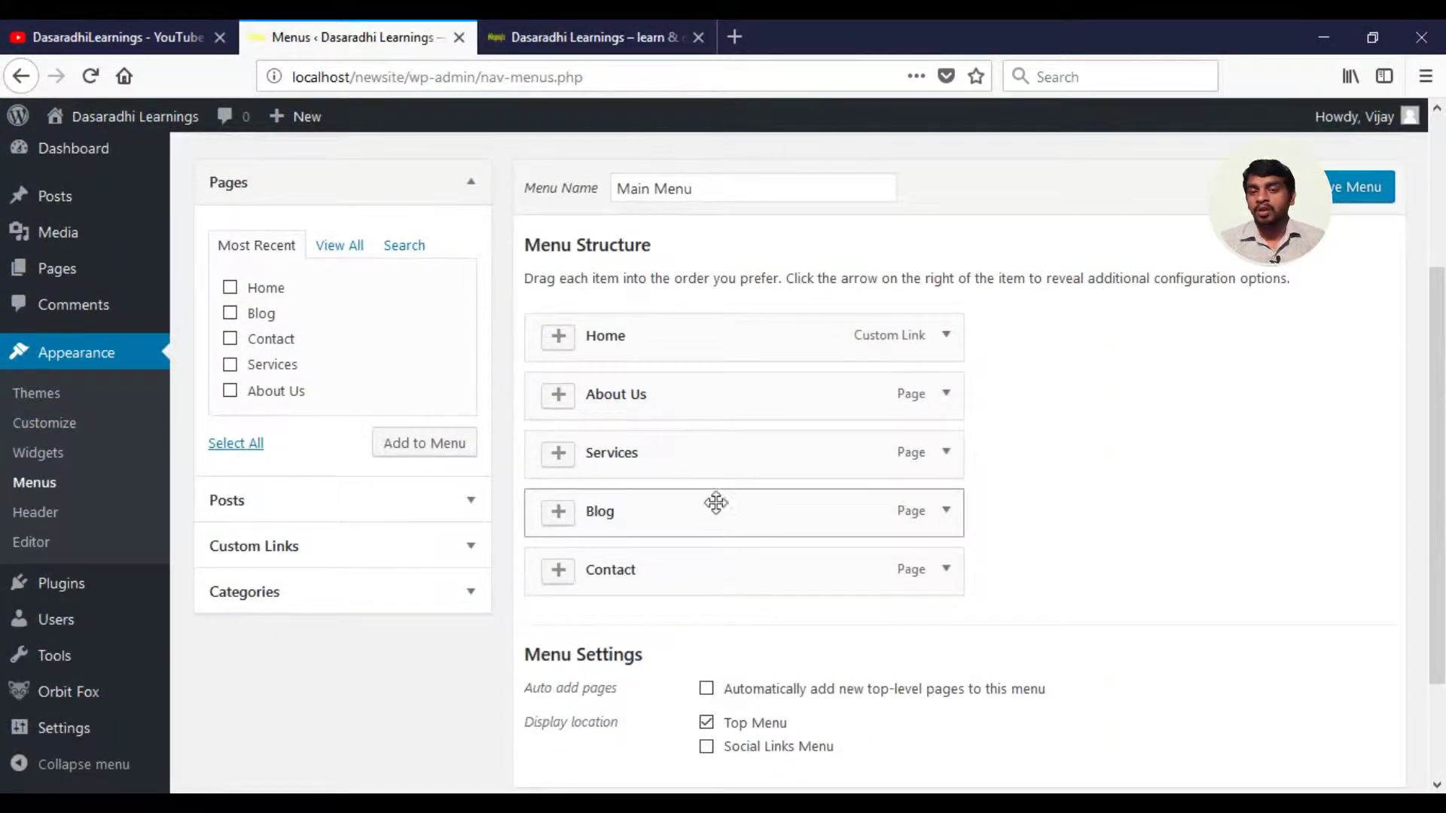
left_click(473, 548)
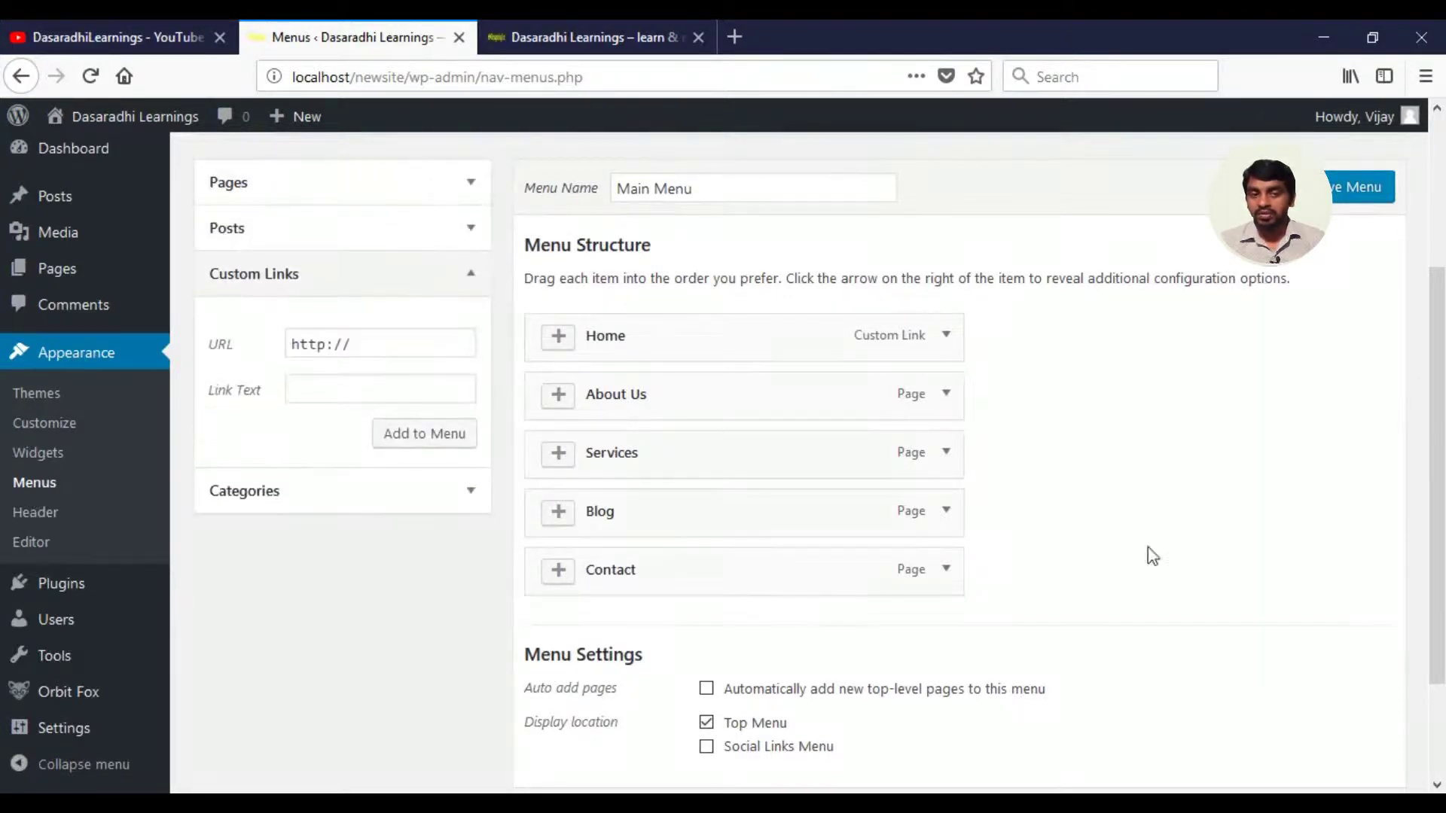
left_click(473, 274)
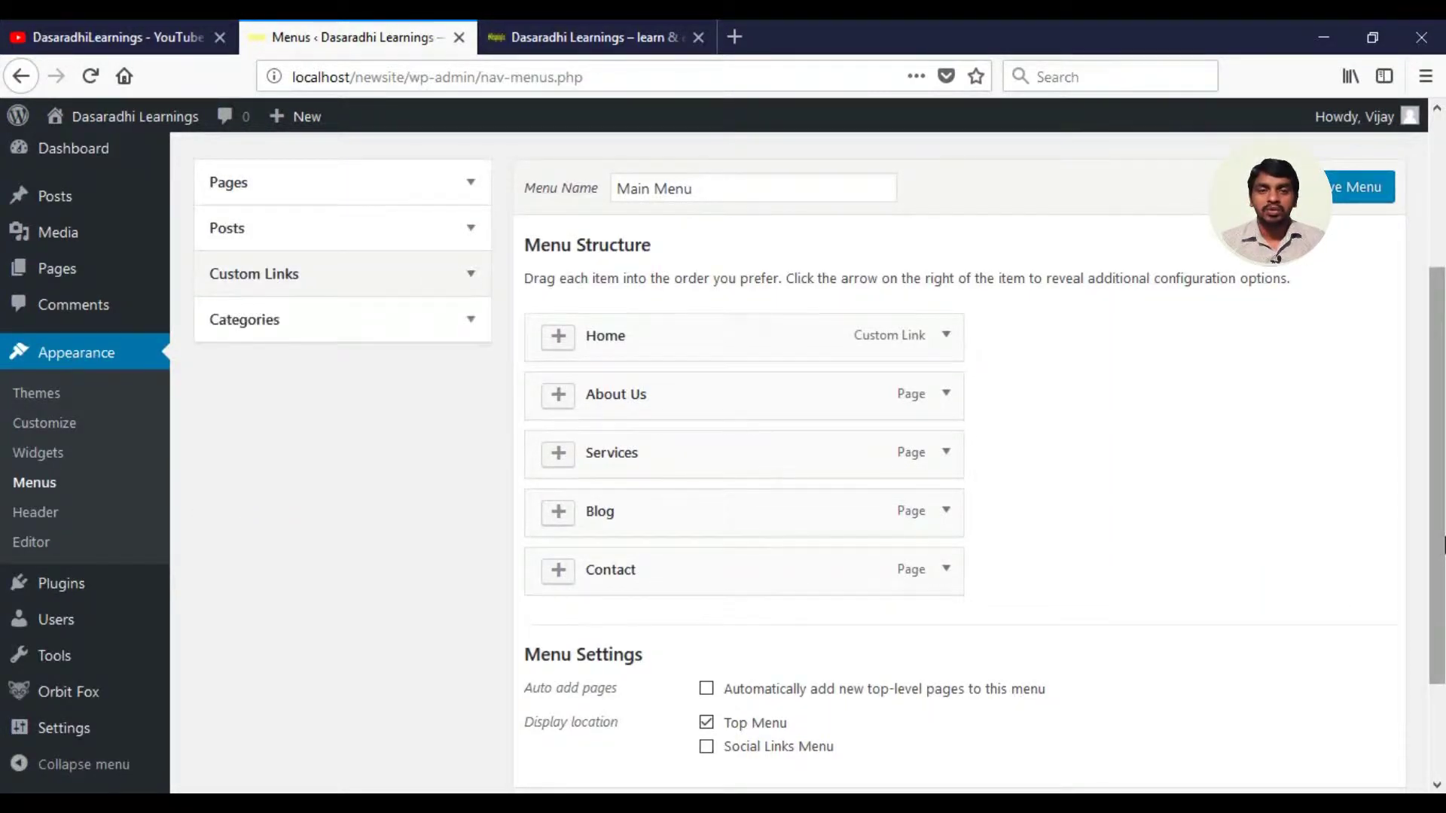
scroll(1127, 439, "up", 3)
left_click(281, 353)
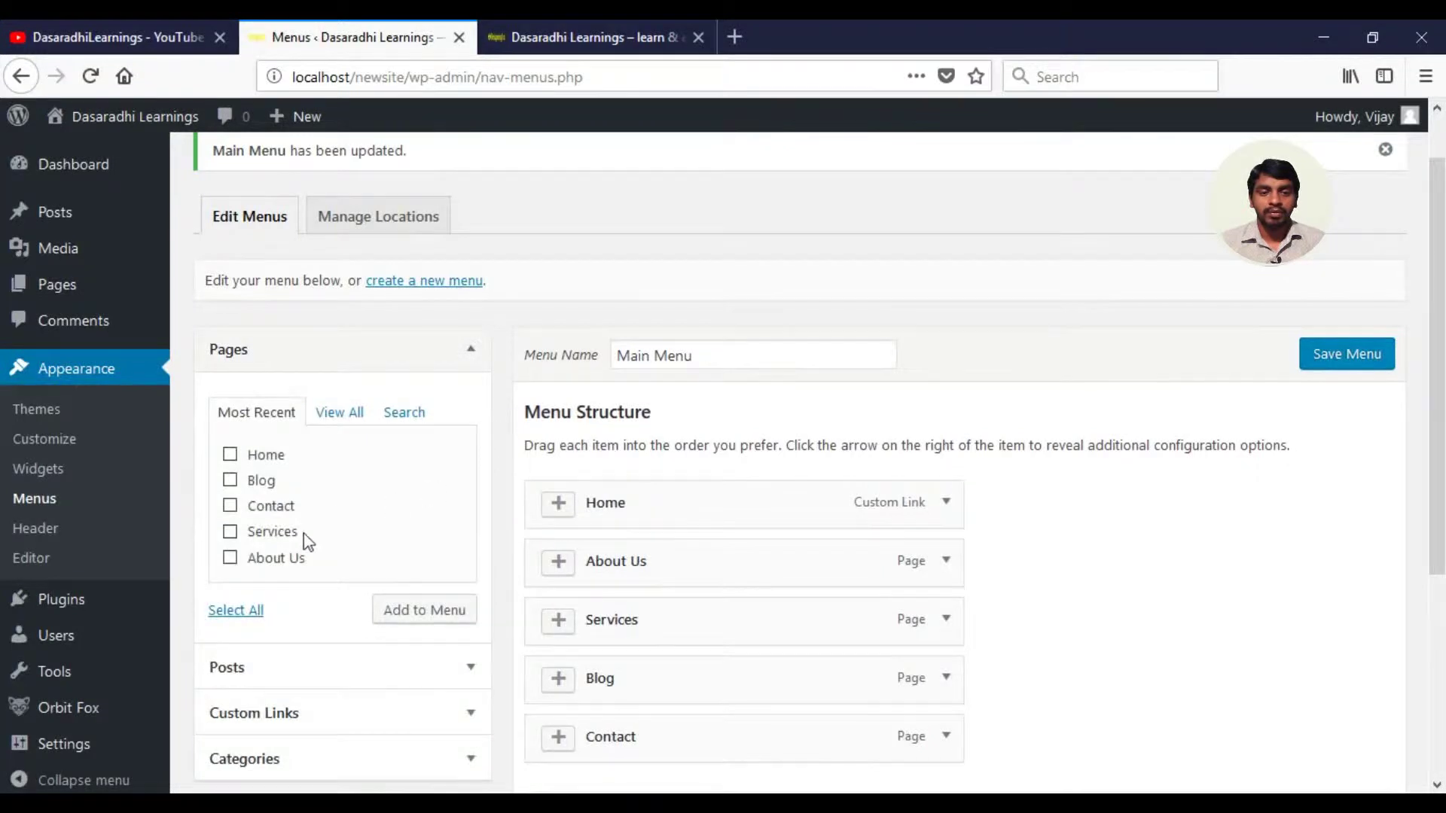
left_click(345, 414)
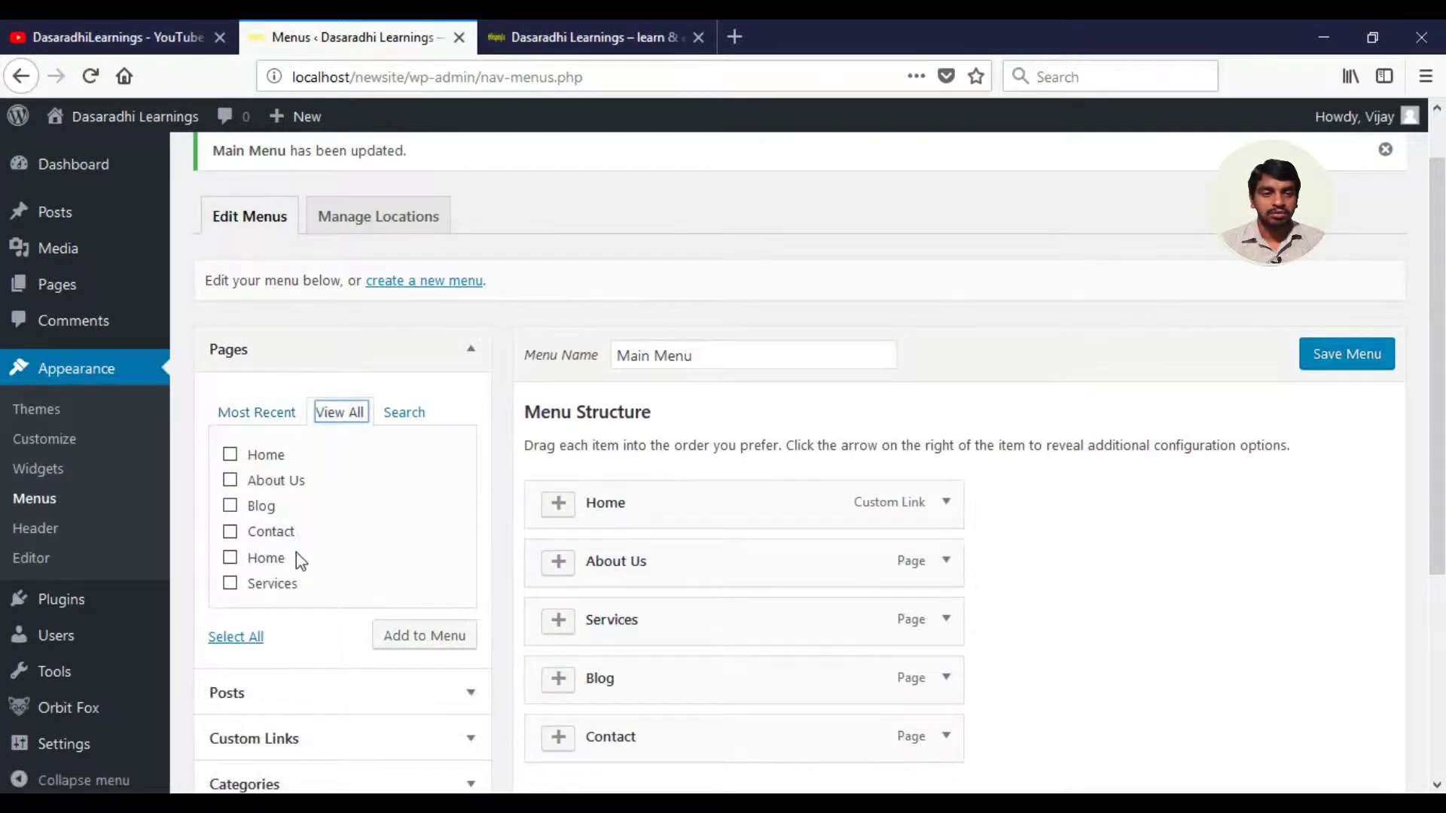
Step: Add the posts Sample Post, This is Second page and This is First Post to the Main Menu
left_click(339, 694)
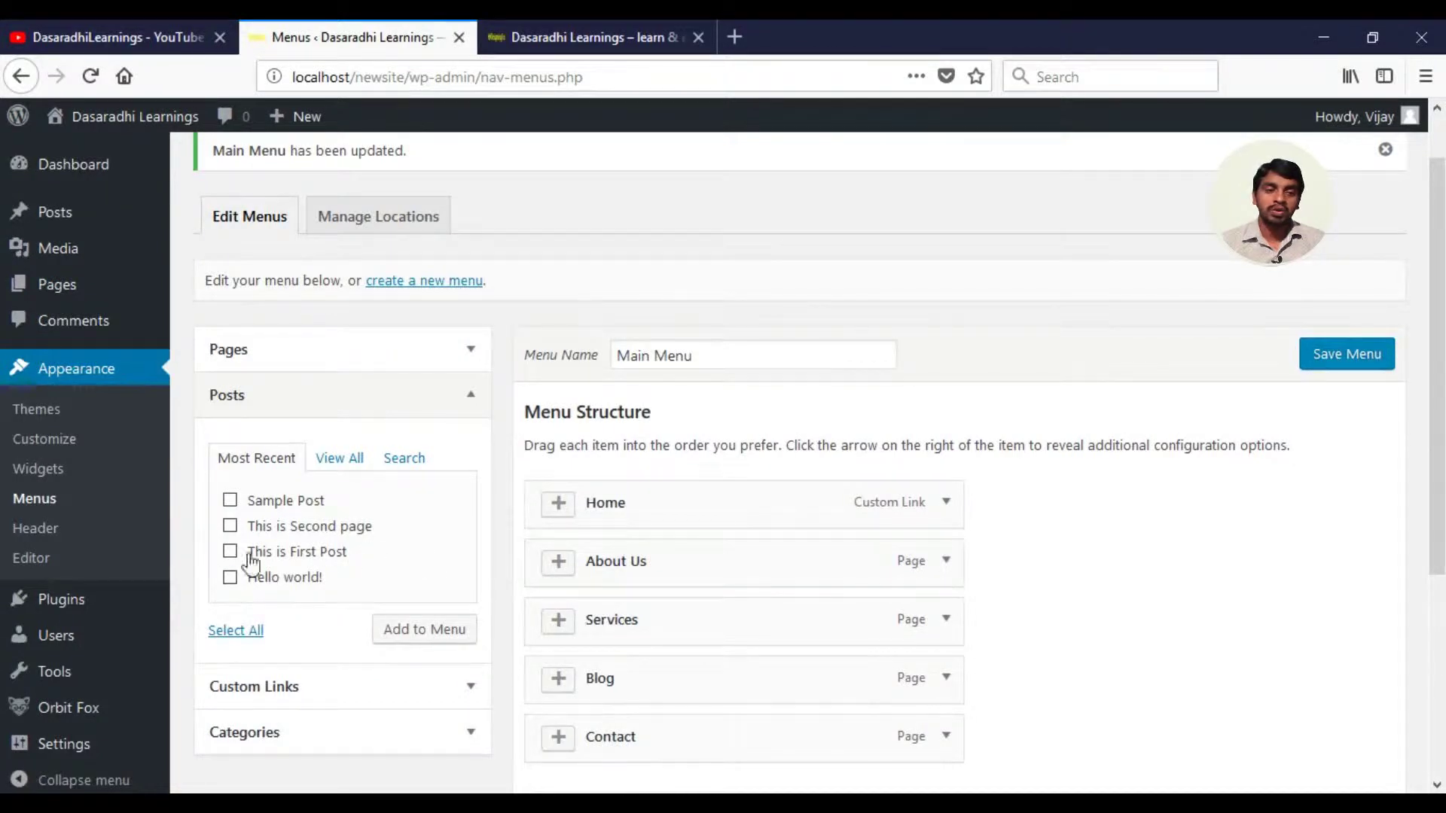
scroll(1371, 530, "down", 1)
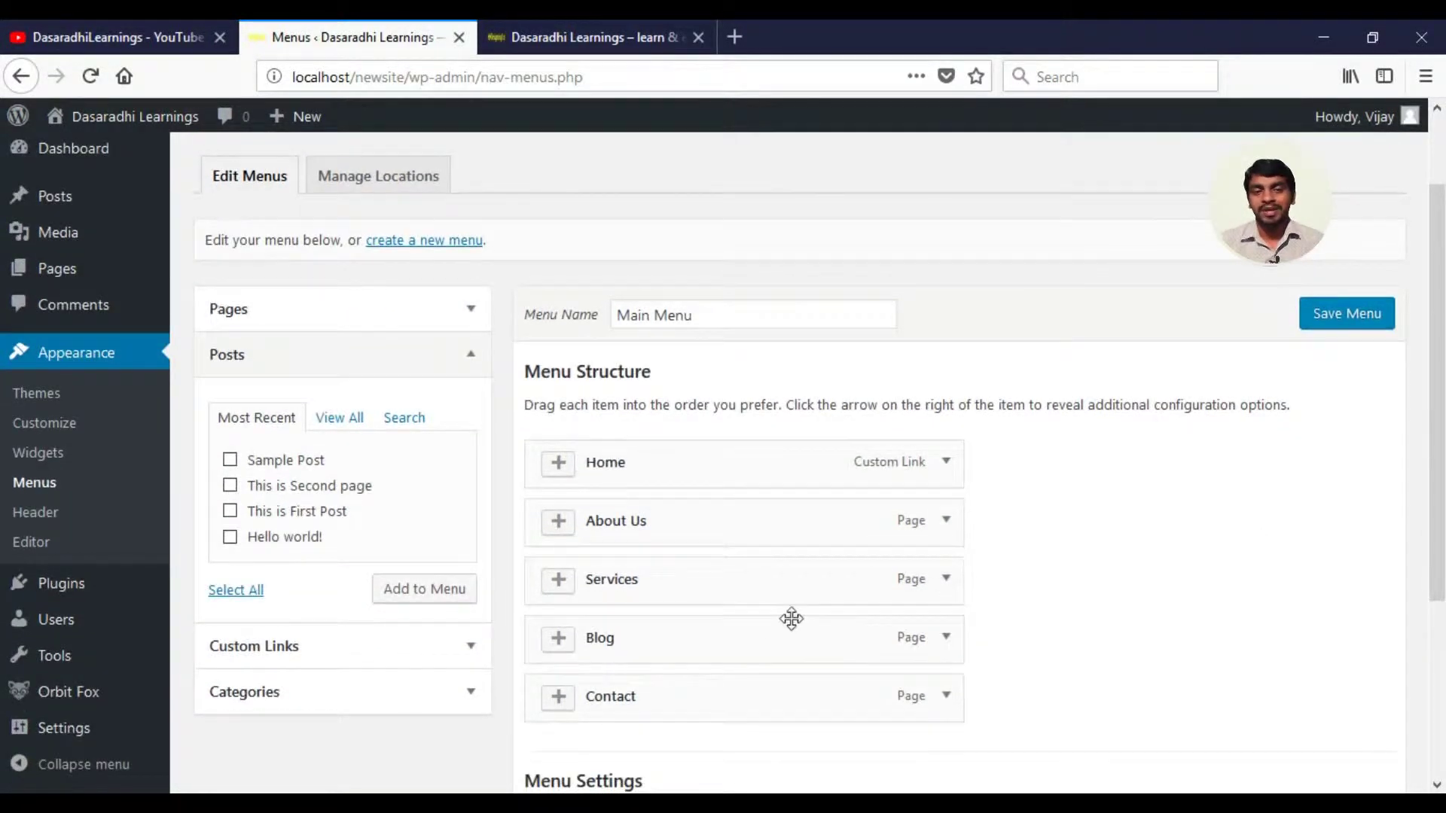
scroll(1152, 338, "down", 1)
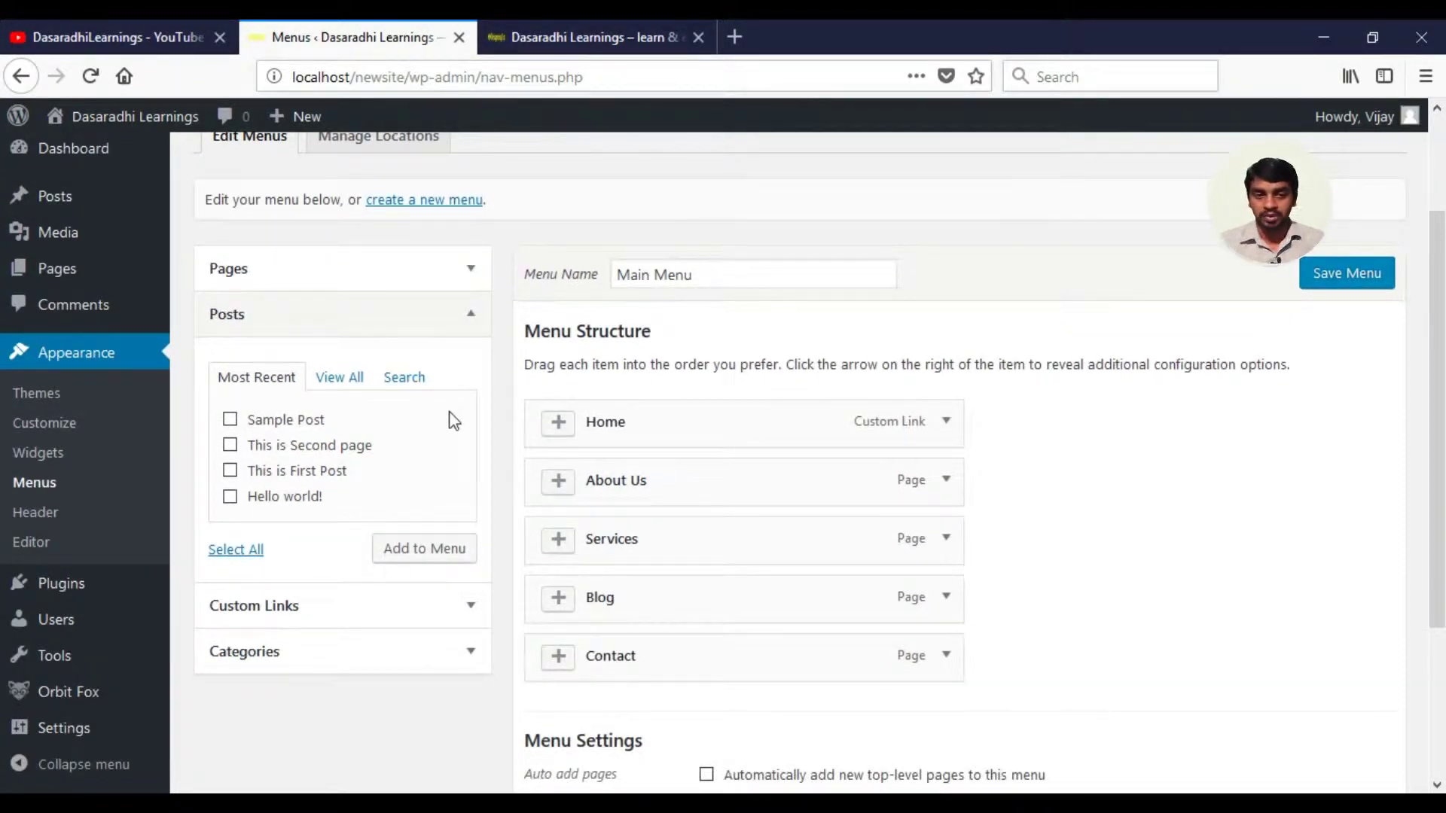
left_click(230, 419)
left_click(234, 445)
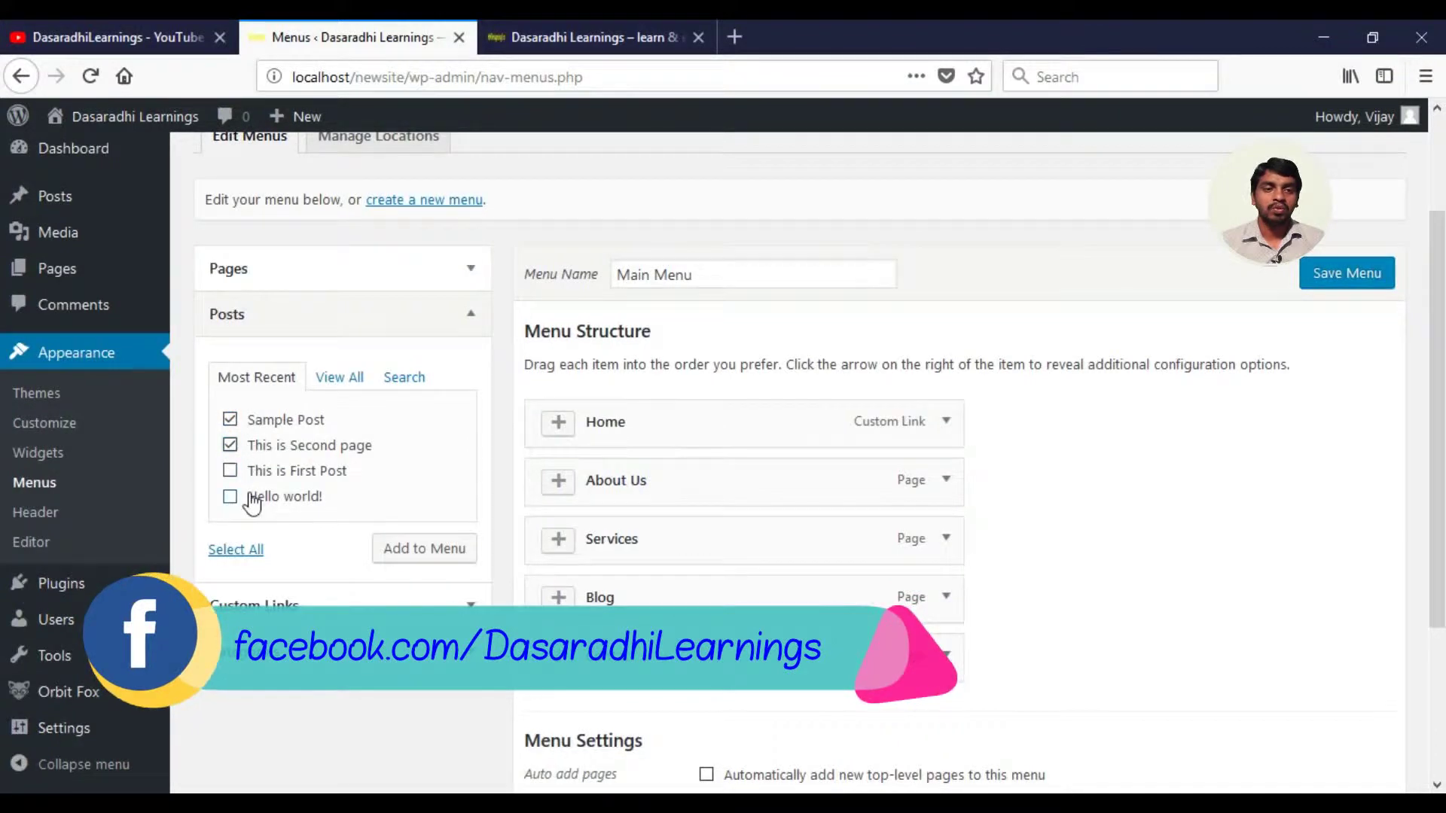
left_click(230, 471)
left_click(442, 550)
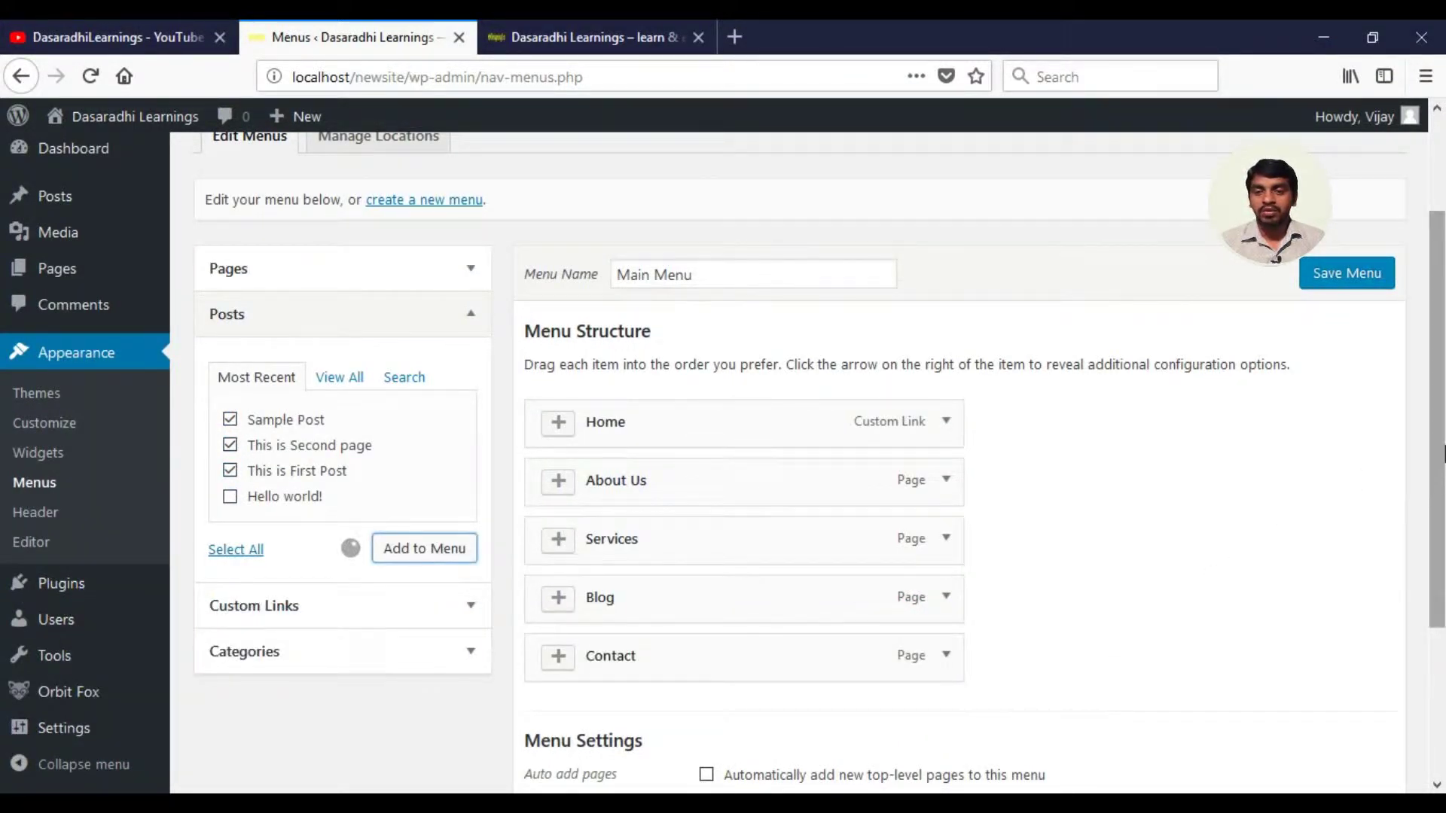
Step: Move Sample Post, This is Second page and This is First Post, in that order, between Services and Blog
scroll(889, 593, "down", 2)
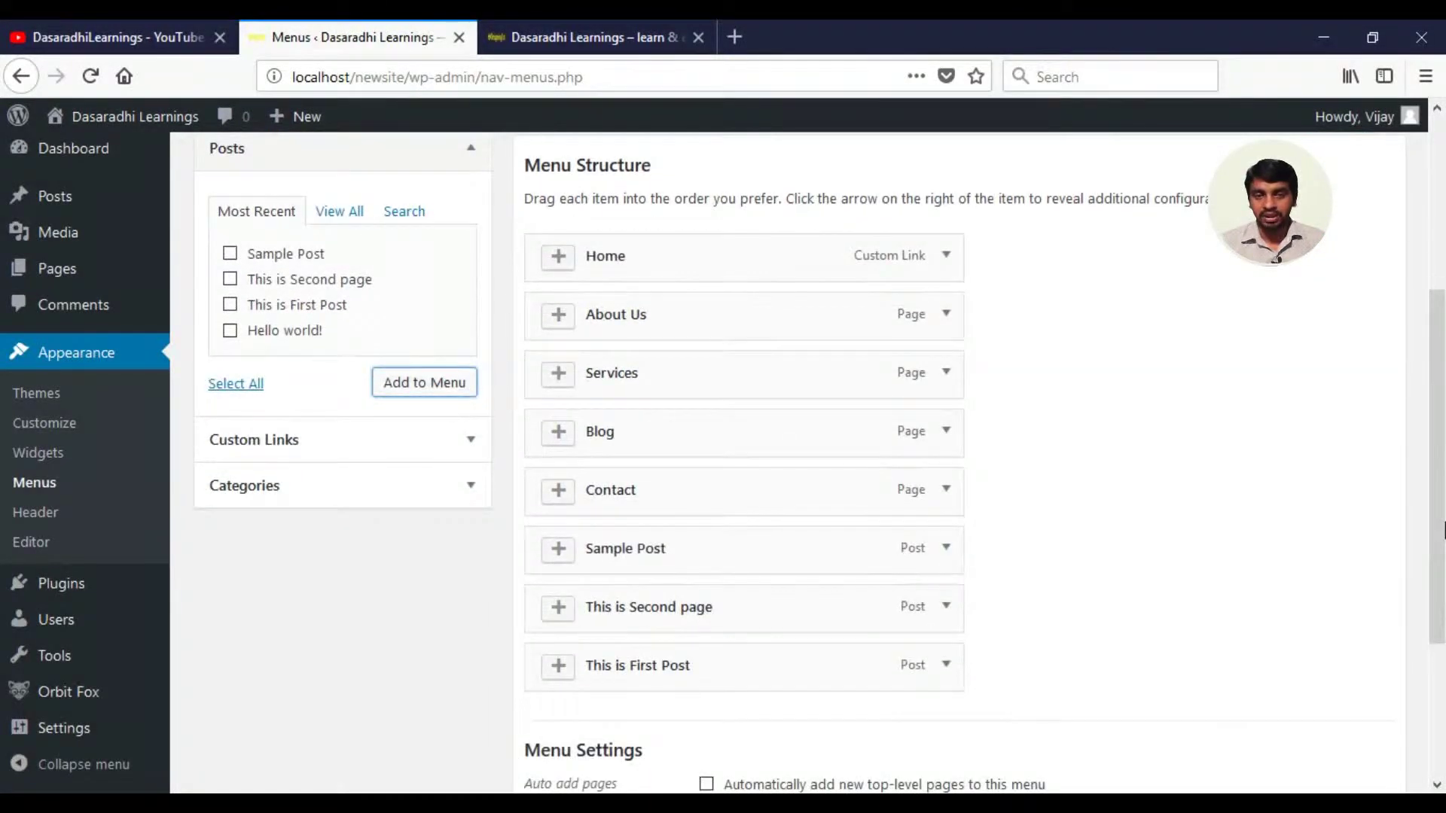
left_click_drag(710, 558, 744, 444)
left_click_drag(707, 613, 722, 499)
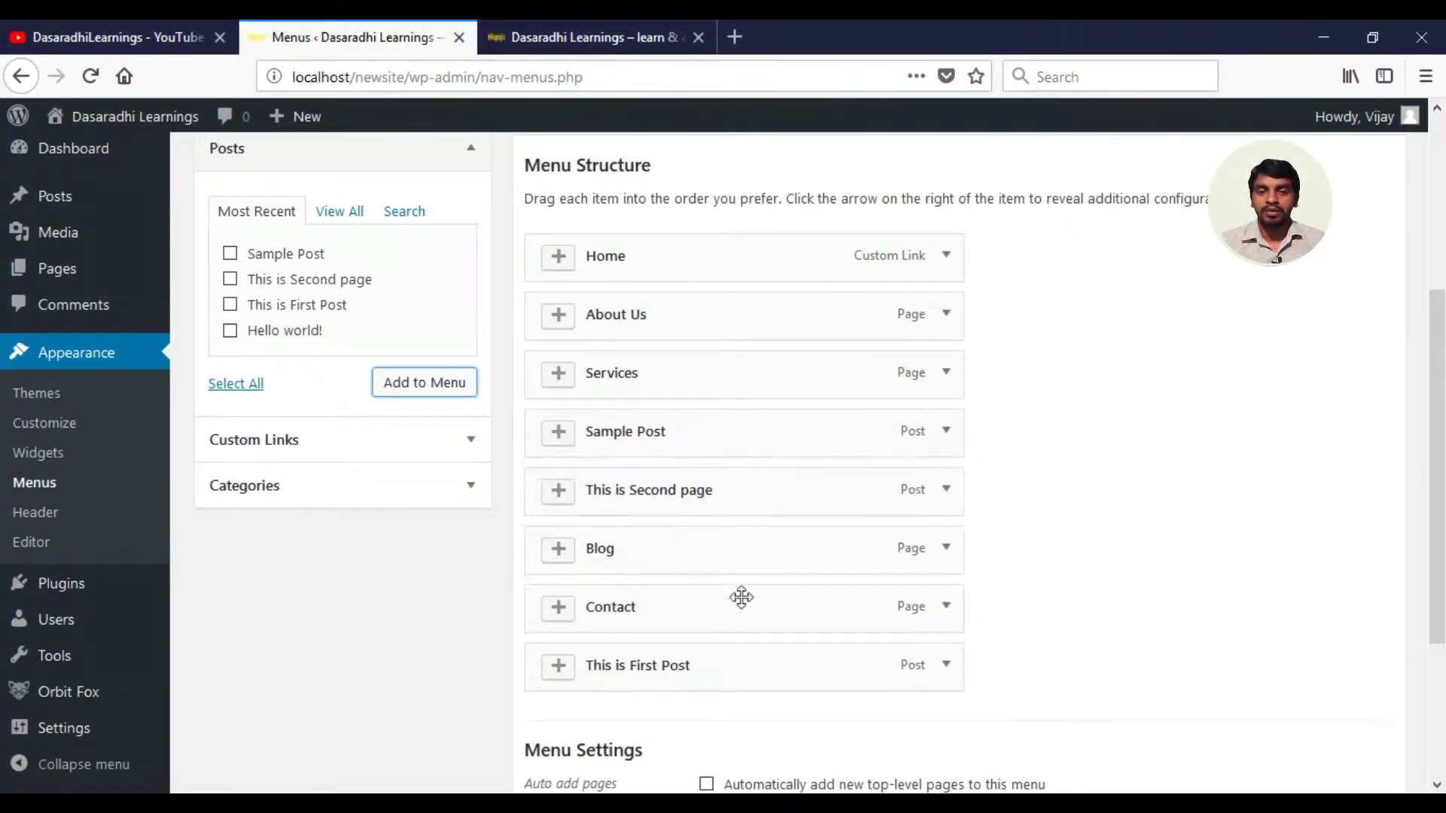
left_click_drag(753, 679, 763, 545)
scroll(1333, 693, "down", 3)
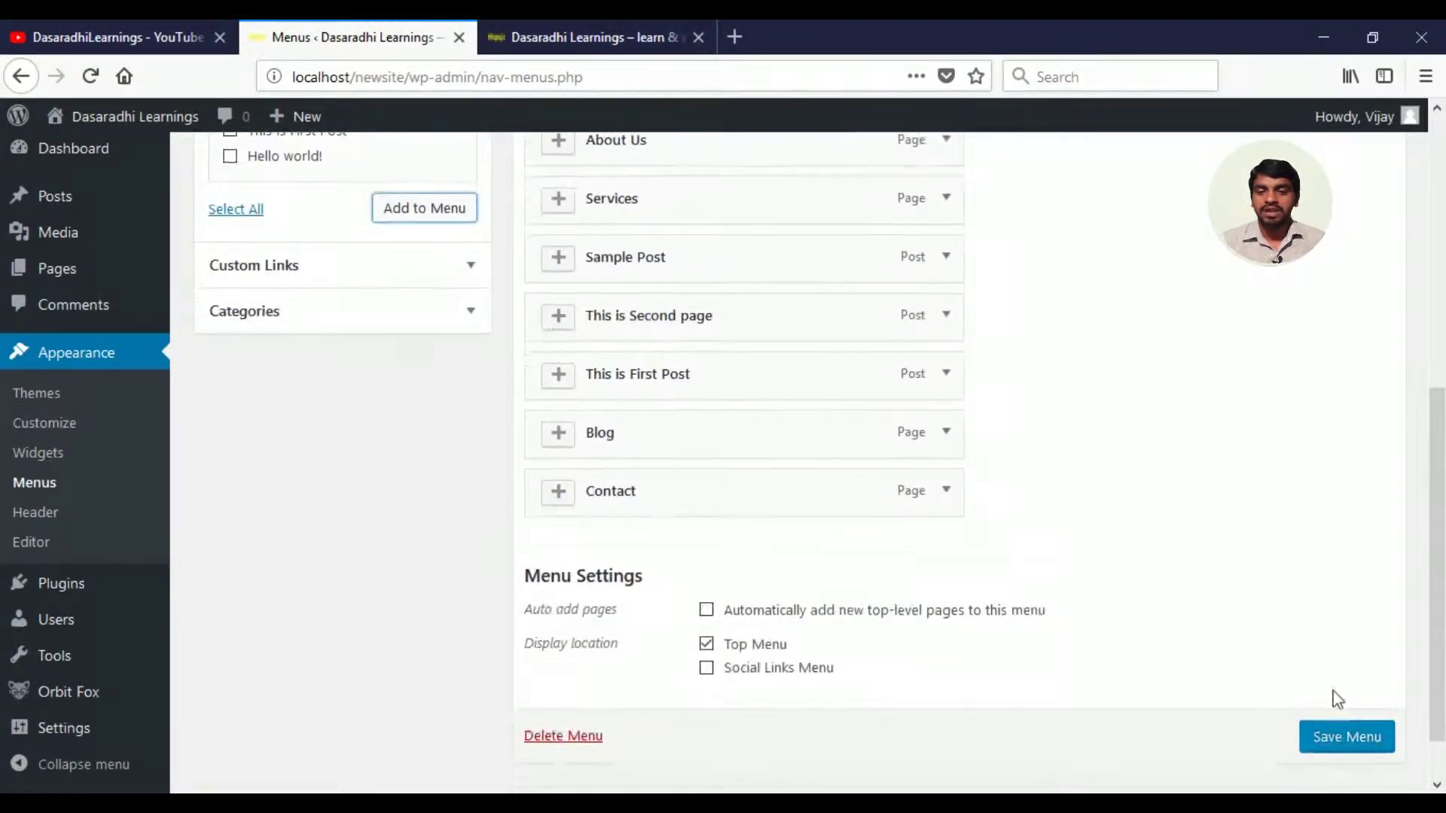
Step: Save the Main Menu with the repositioned posts and reload the front page to check its navigation
left_click(1352, 742)
left_click(565, 45)
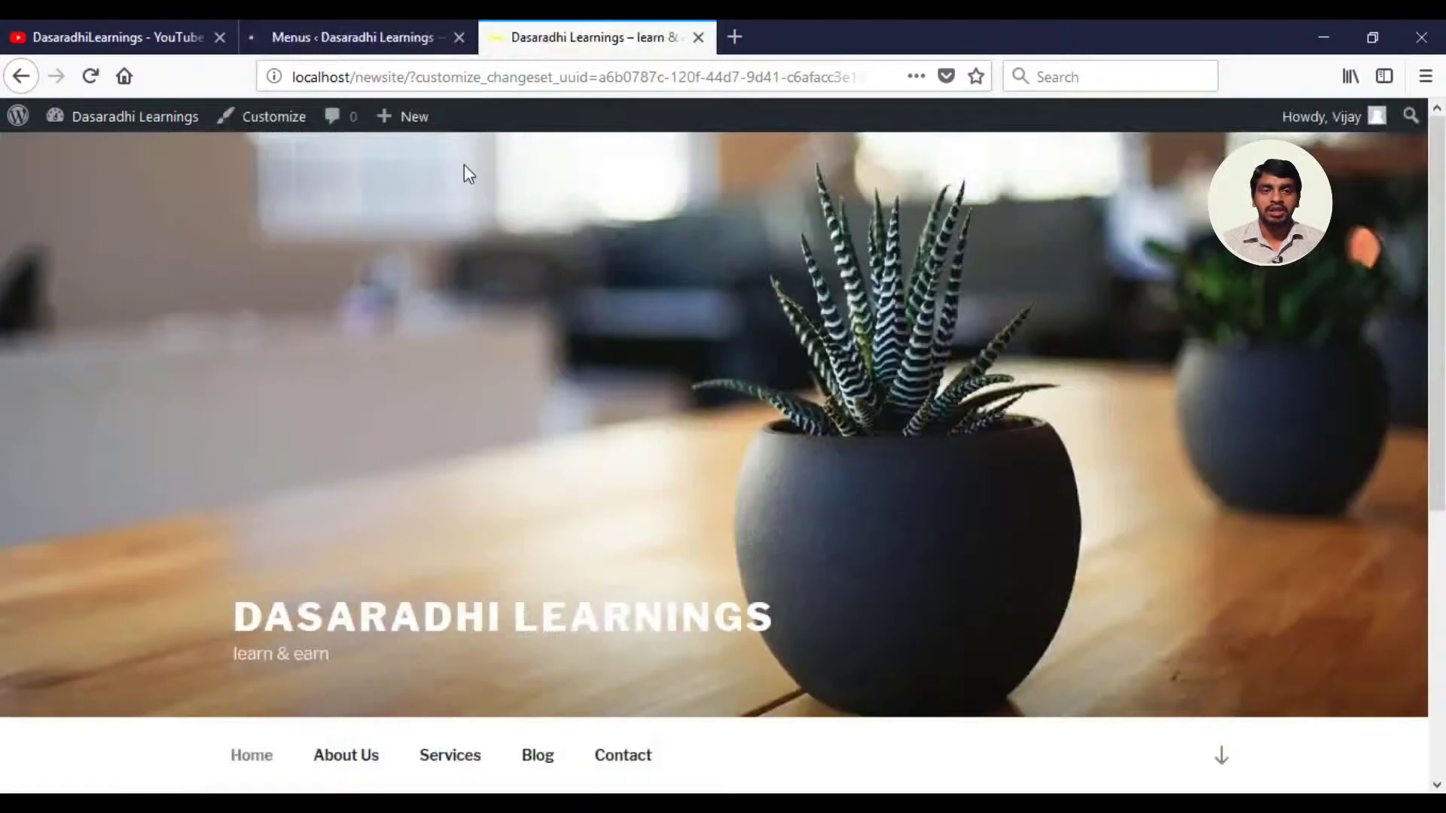
left_click(90, 78)
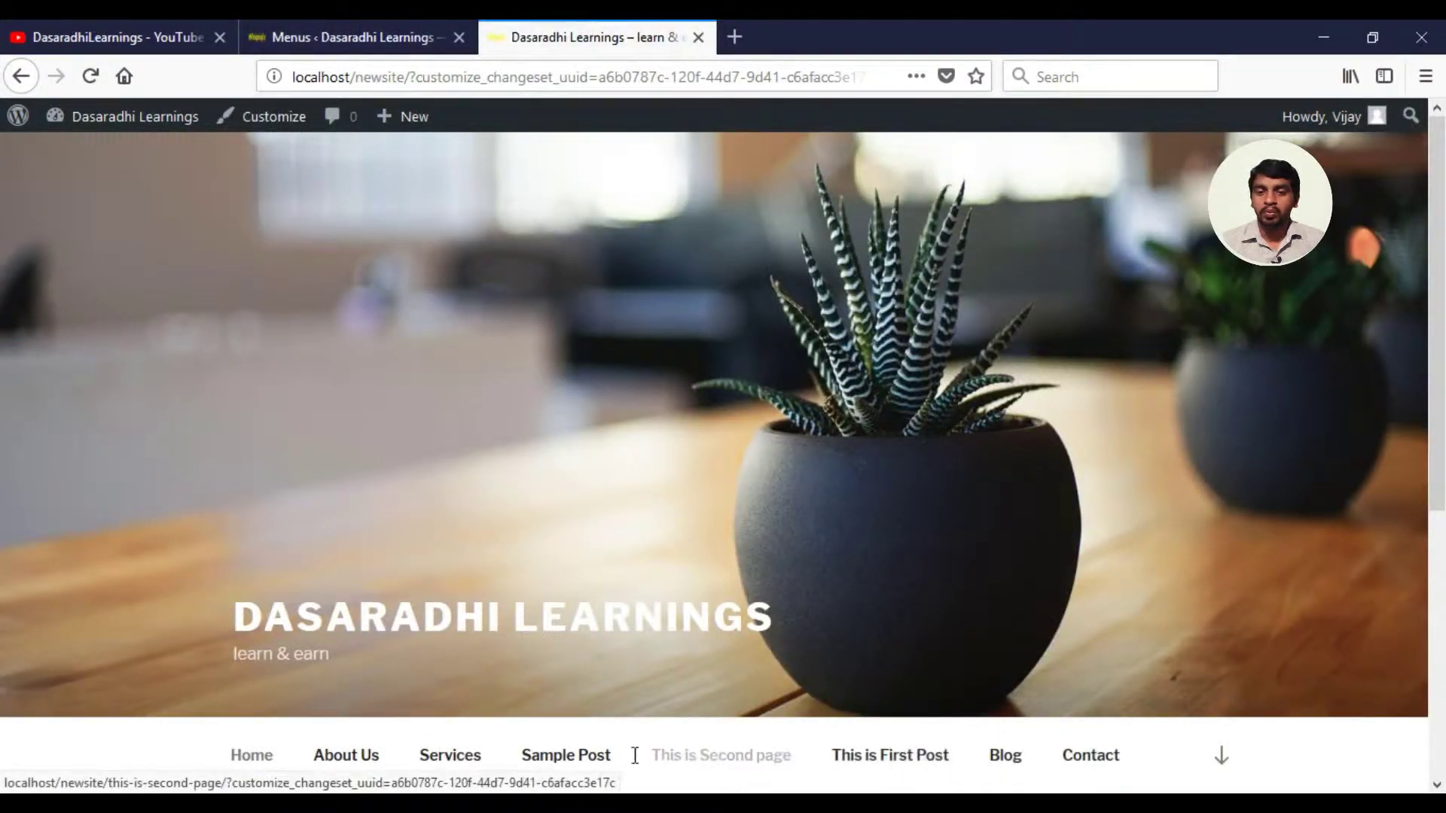
Step: In the Main Menu, nest Sample Post, This is Second page and This is First Post as sub items under Services
left_click_drag(1440, 444, 1441, 561)
left_click(393, 36)
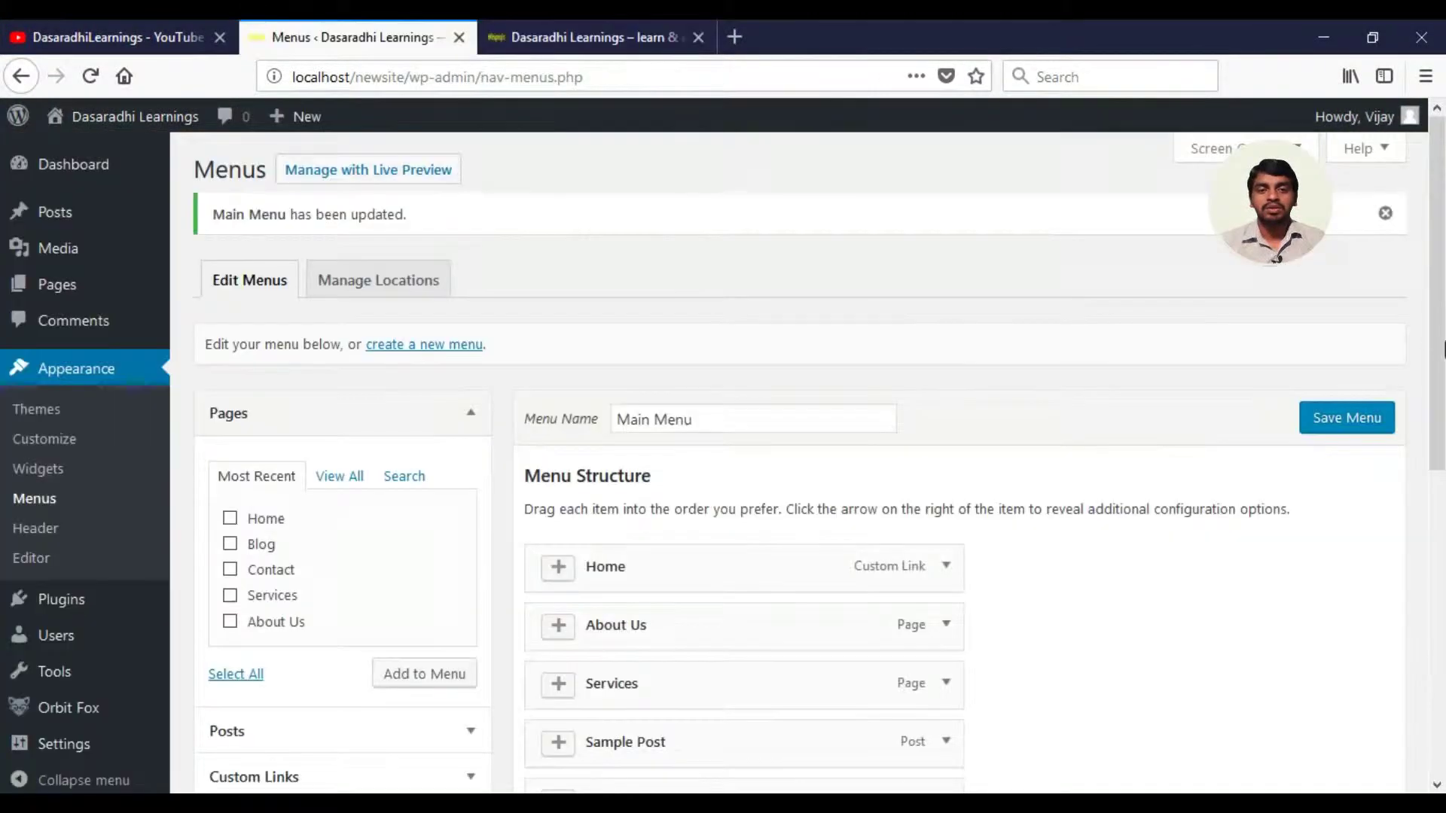
scroll(1442, 411, "down", 5)
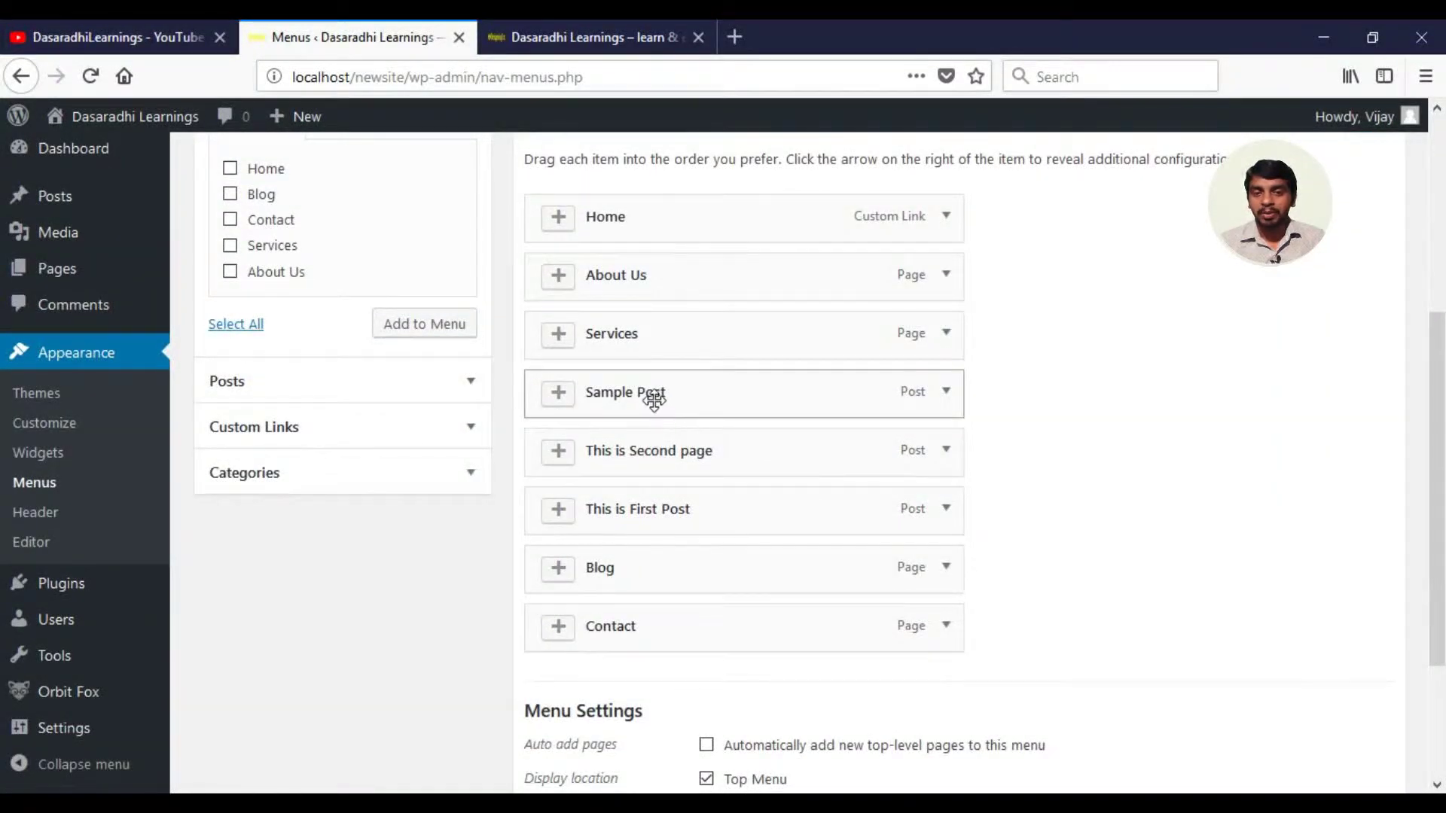
left_click_drag(648, 395, 734, 451)
left_click_drag(668, 507, 723, 509)
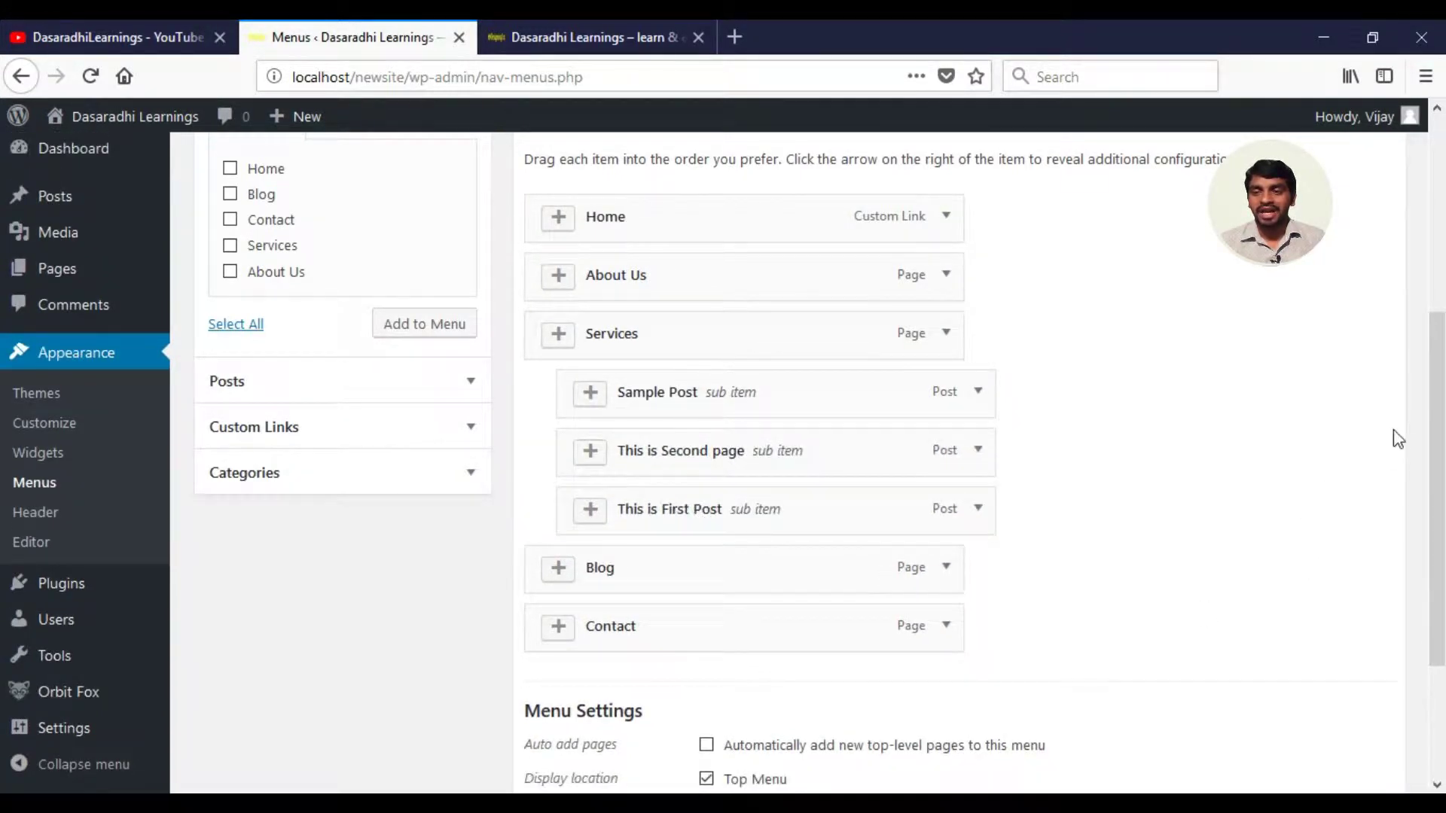
Step: Save the Main Menu with the nested posts and reload the site's front page
scroll(1394, 442, "down", 5)
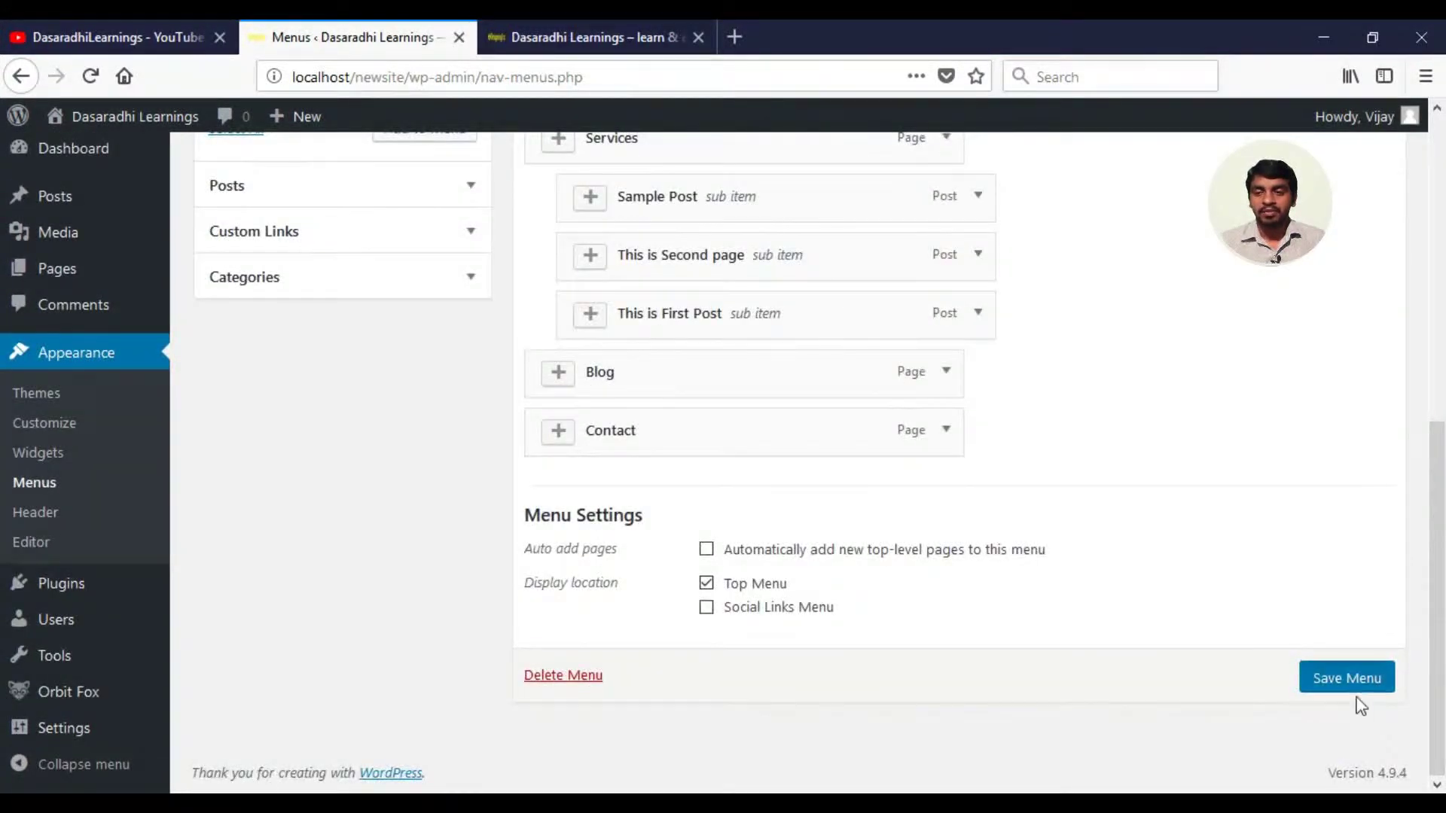
left_click(1348, 679)
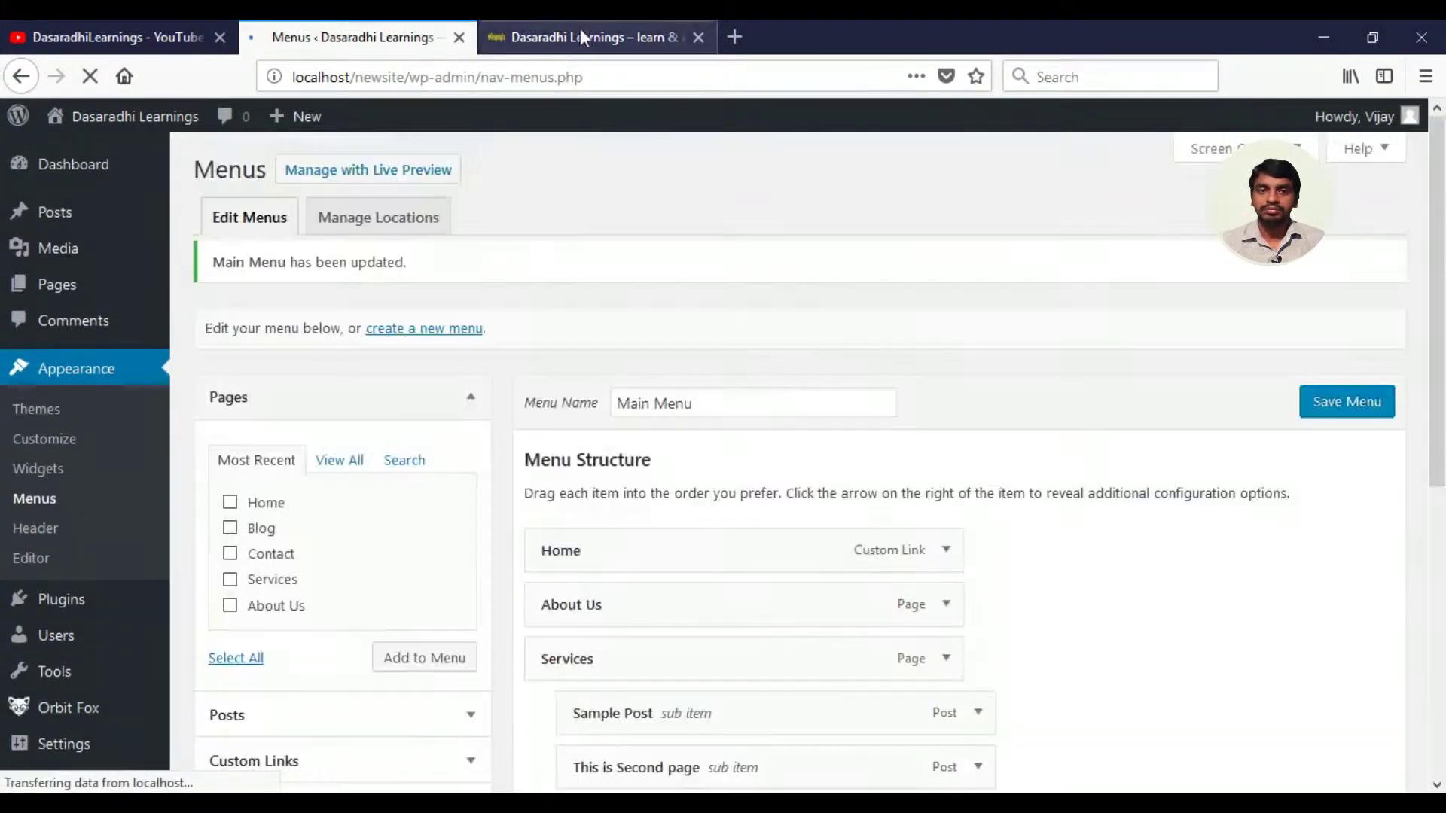
left_click(578, 30)
left_click(103, 85)
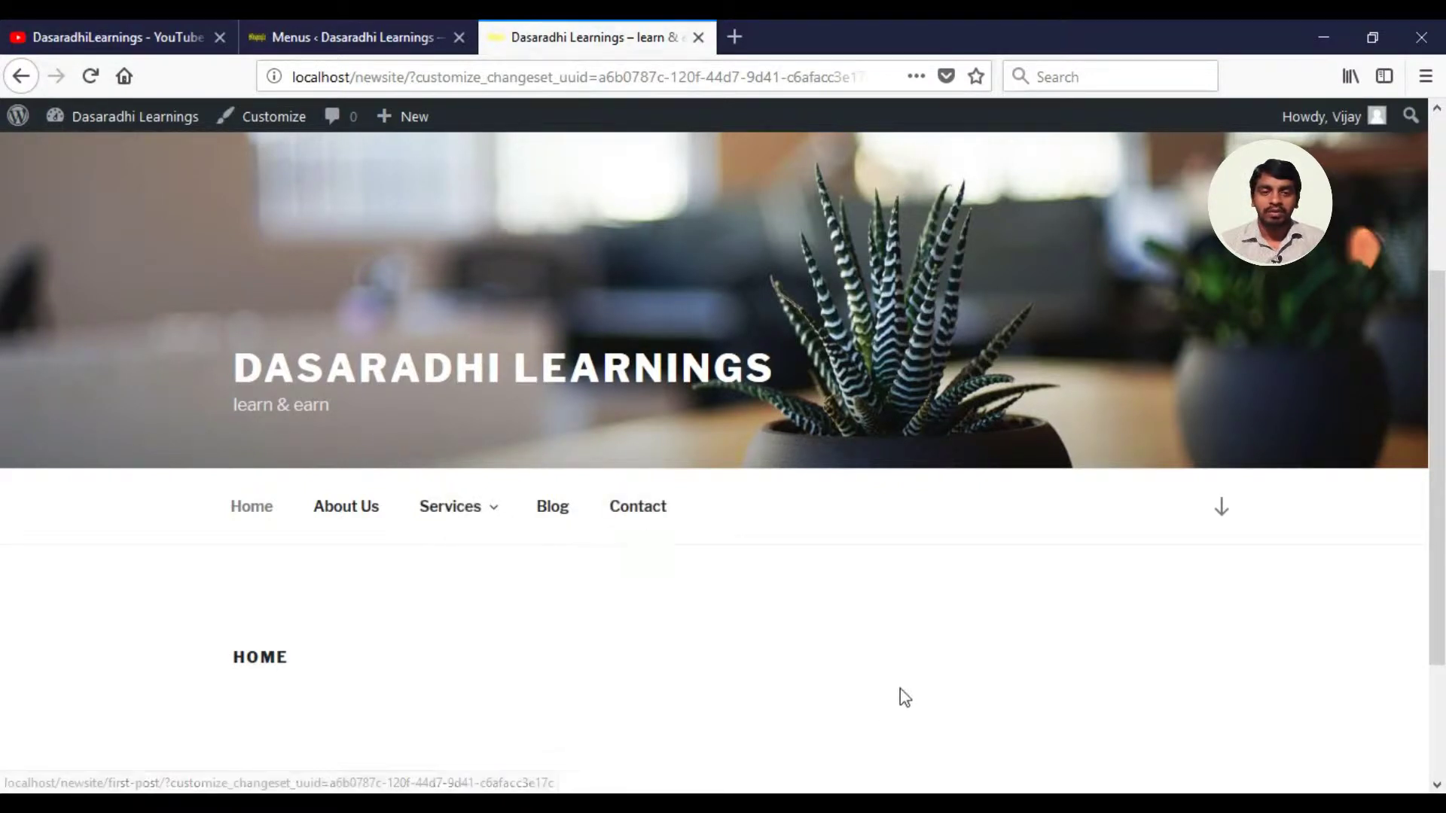
Step: Check the Services submenu on the site by visiting Sample Post and This is Second page, and view the About Us page
mouse_move(461, 518)
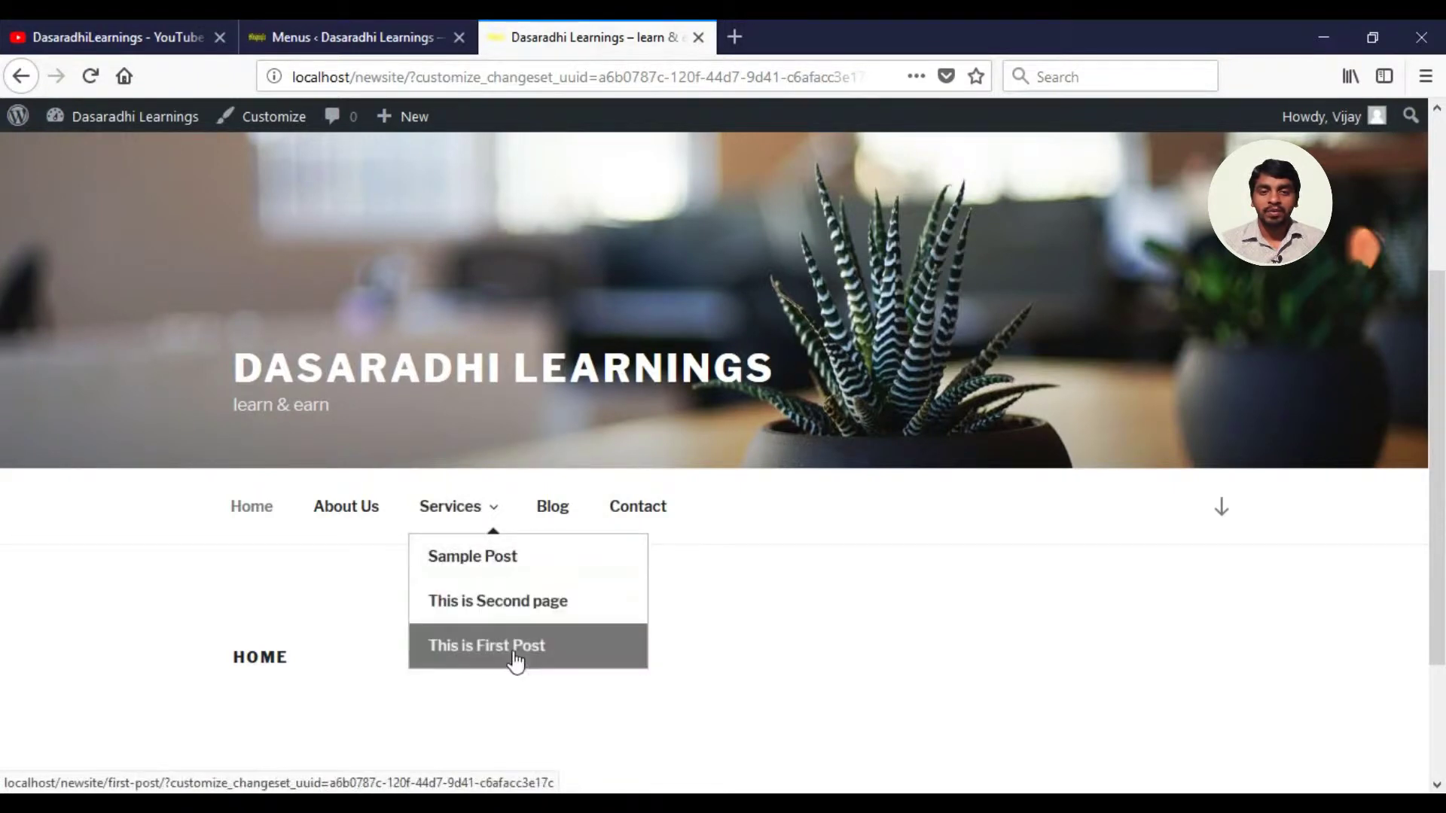
left_click(490, 557)
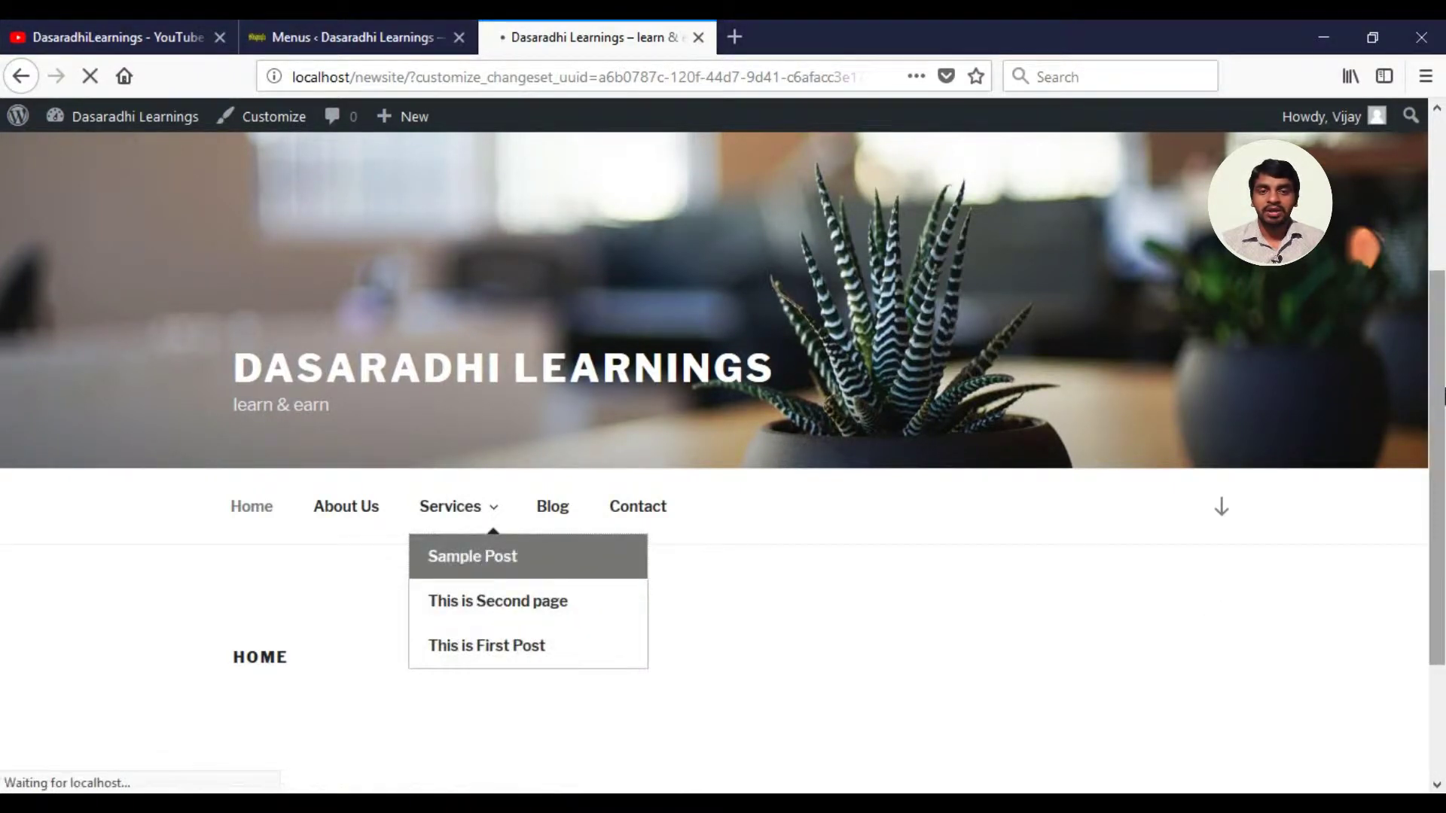
scroll(1442, 392, "down", 10)
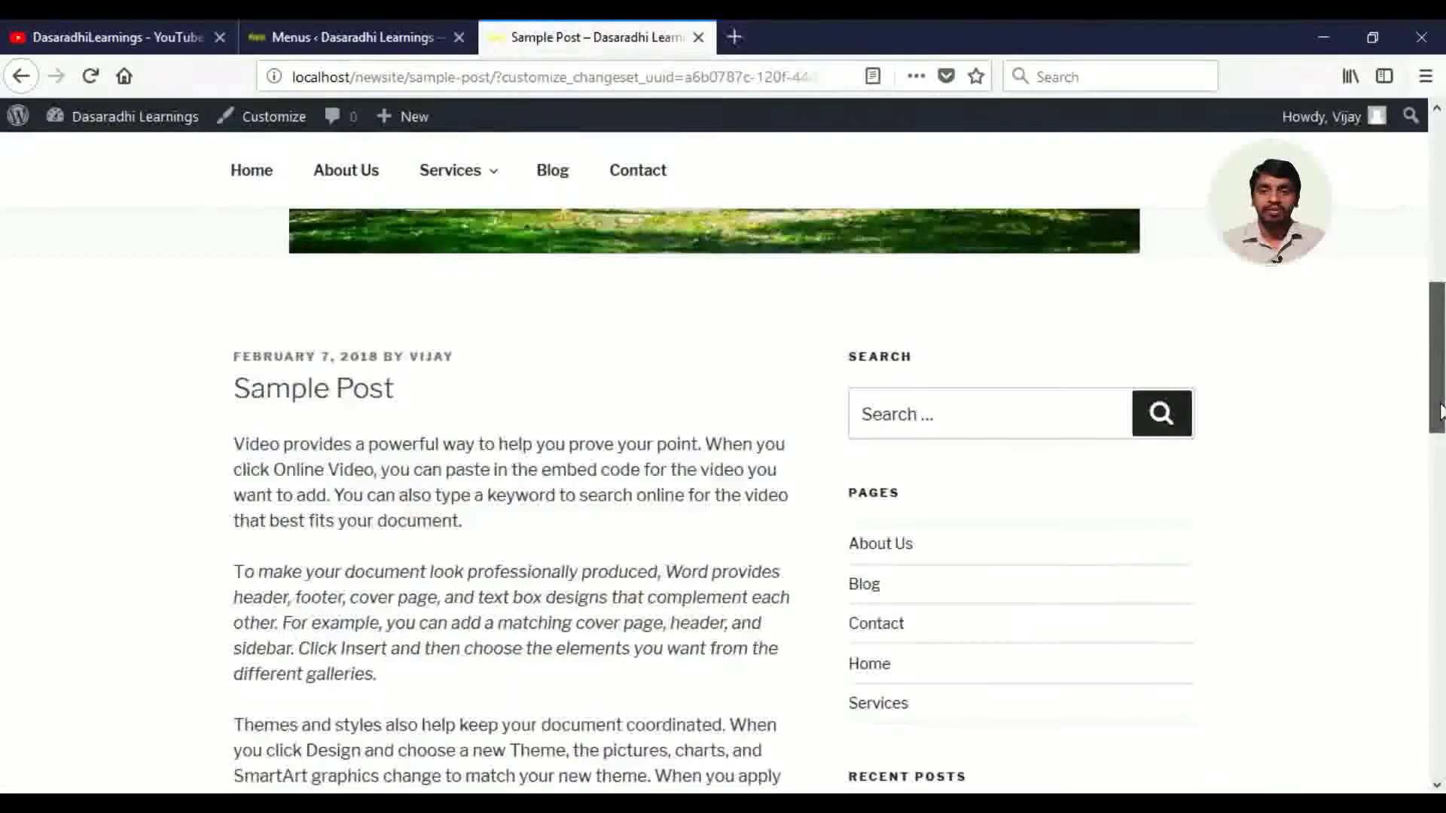
left_click_drag(1442, 557, 1440, 173)
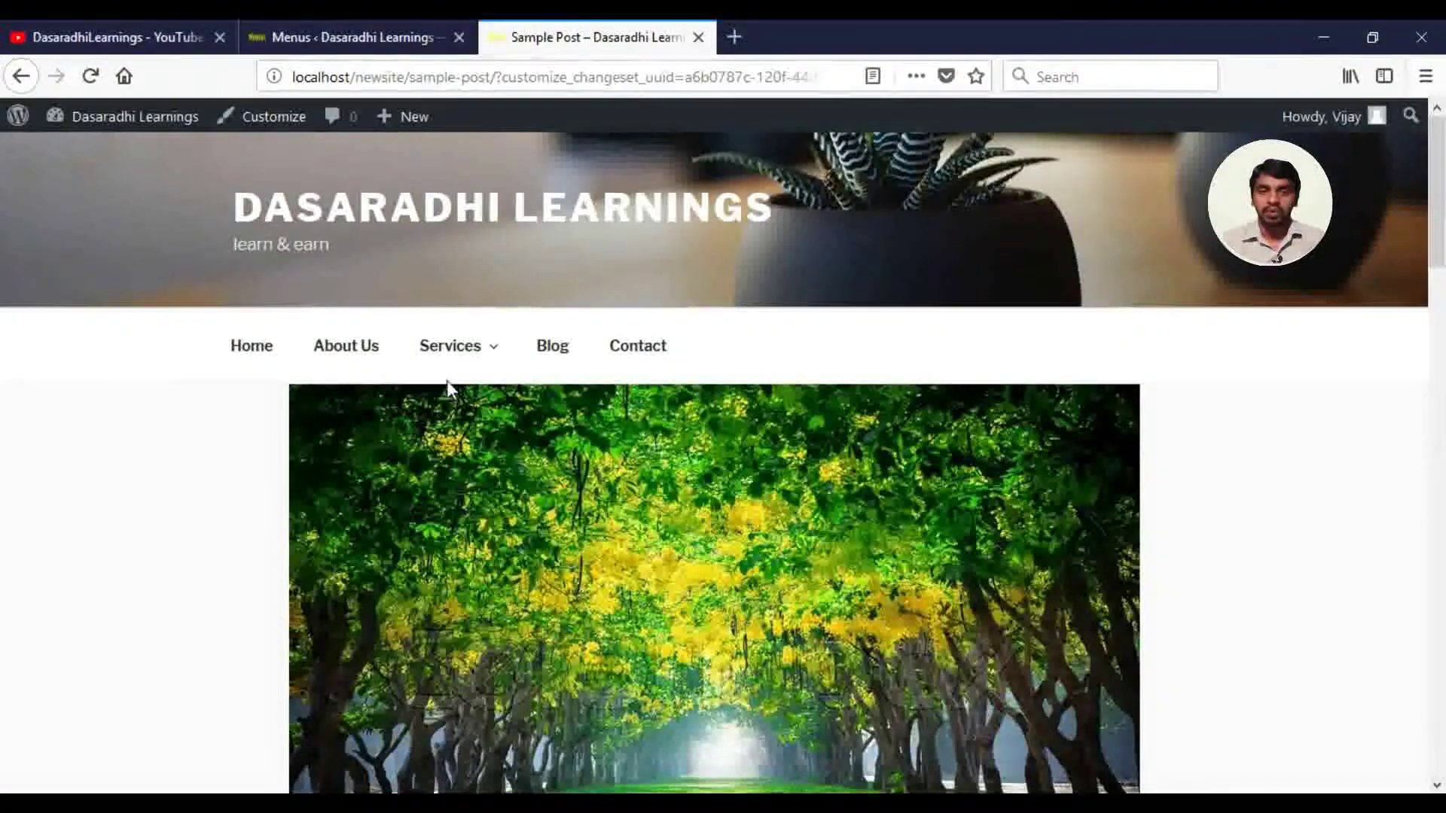
mouse_move(452, 345)
left_click(498, 440)
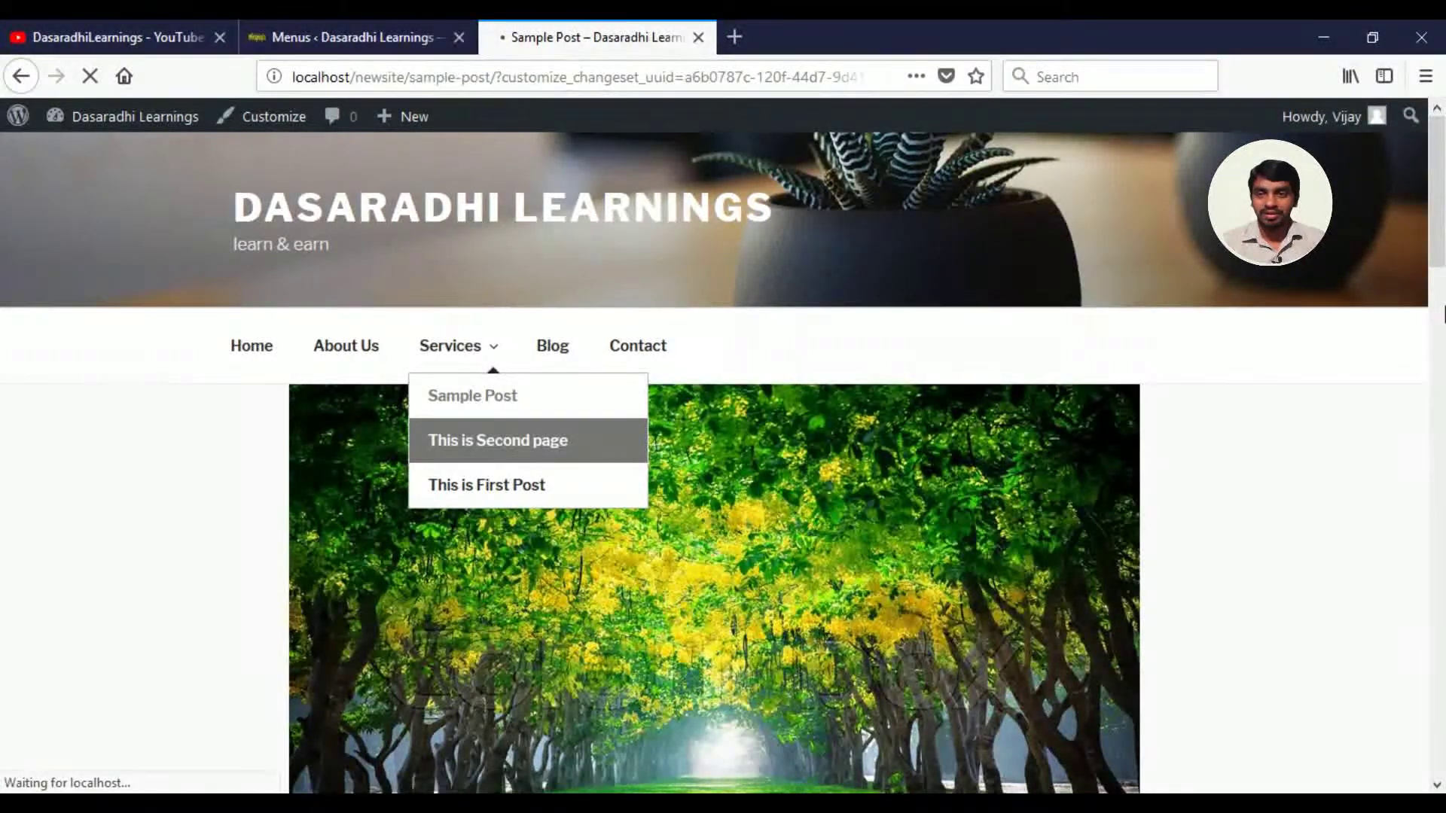
scroll(1443, 277, "down", 2)
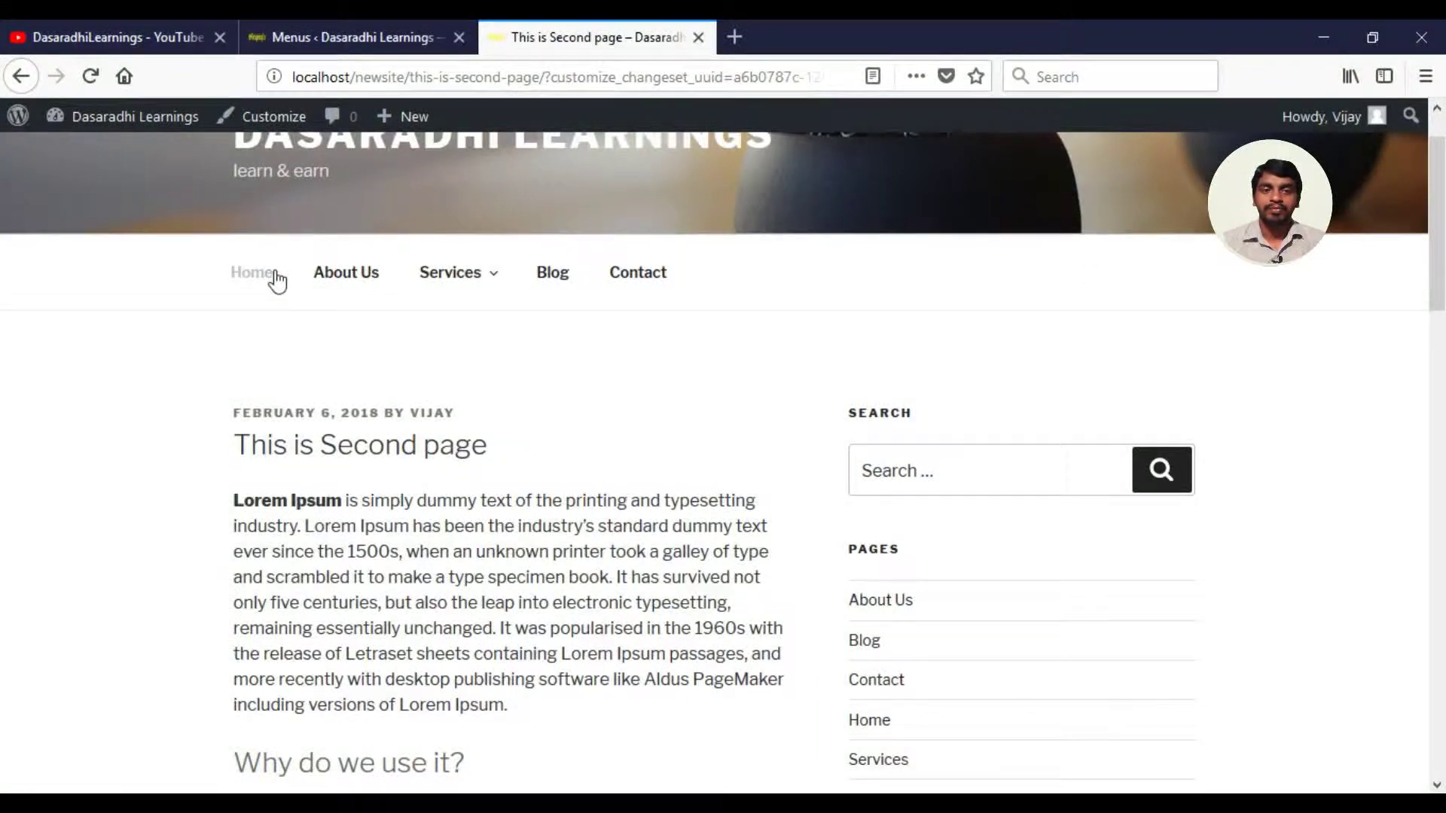
mouse_move(487, 336)
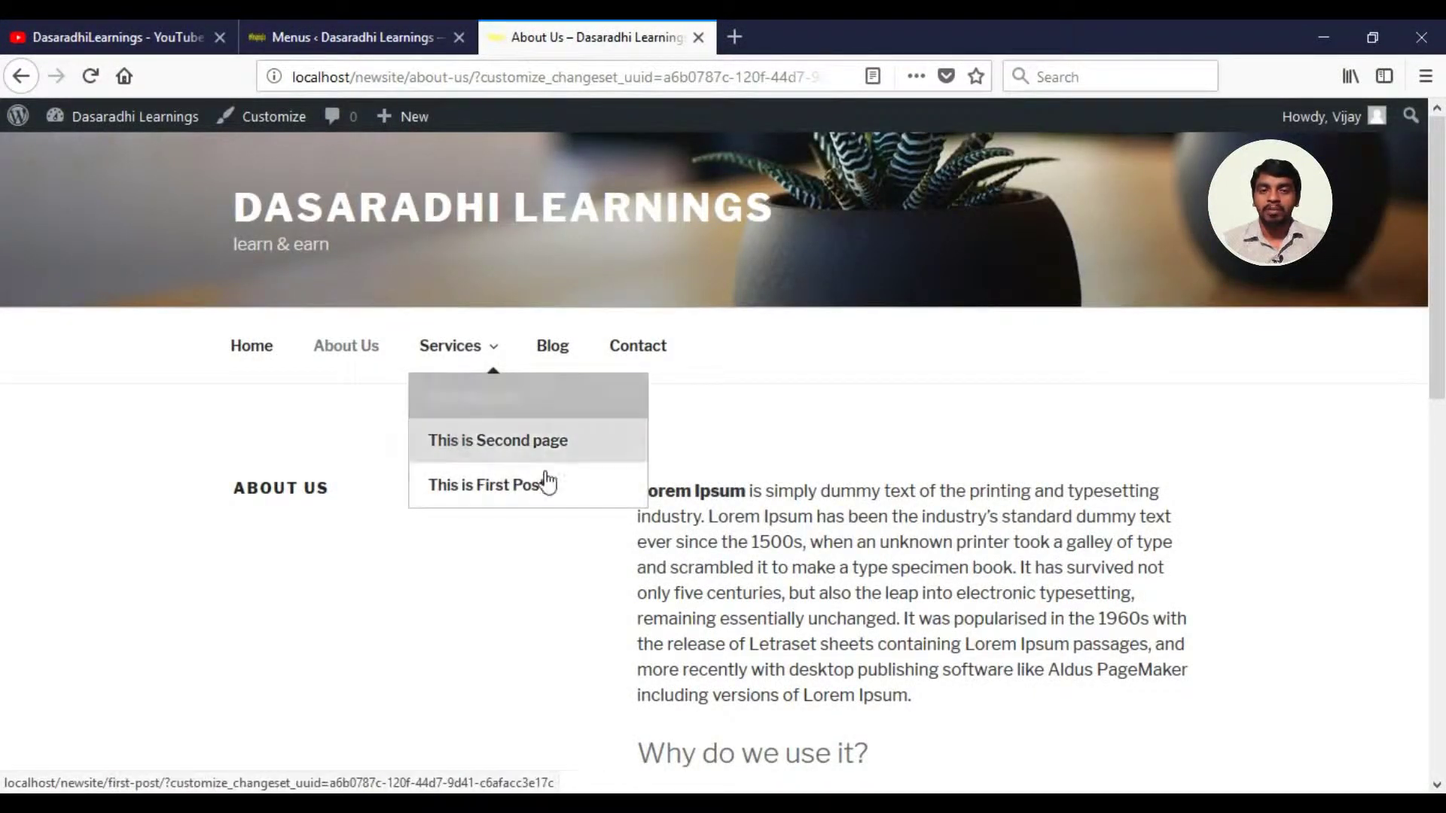
Step: Return to the menu editor, open the theme's menu locations and examine the menus available for the Social Links Menu
left_click(315, 38)
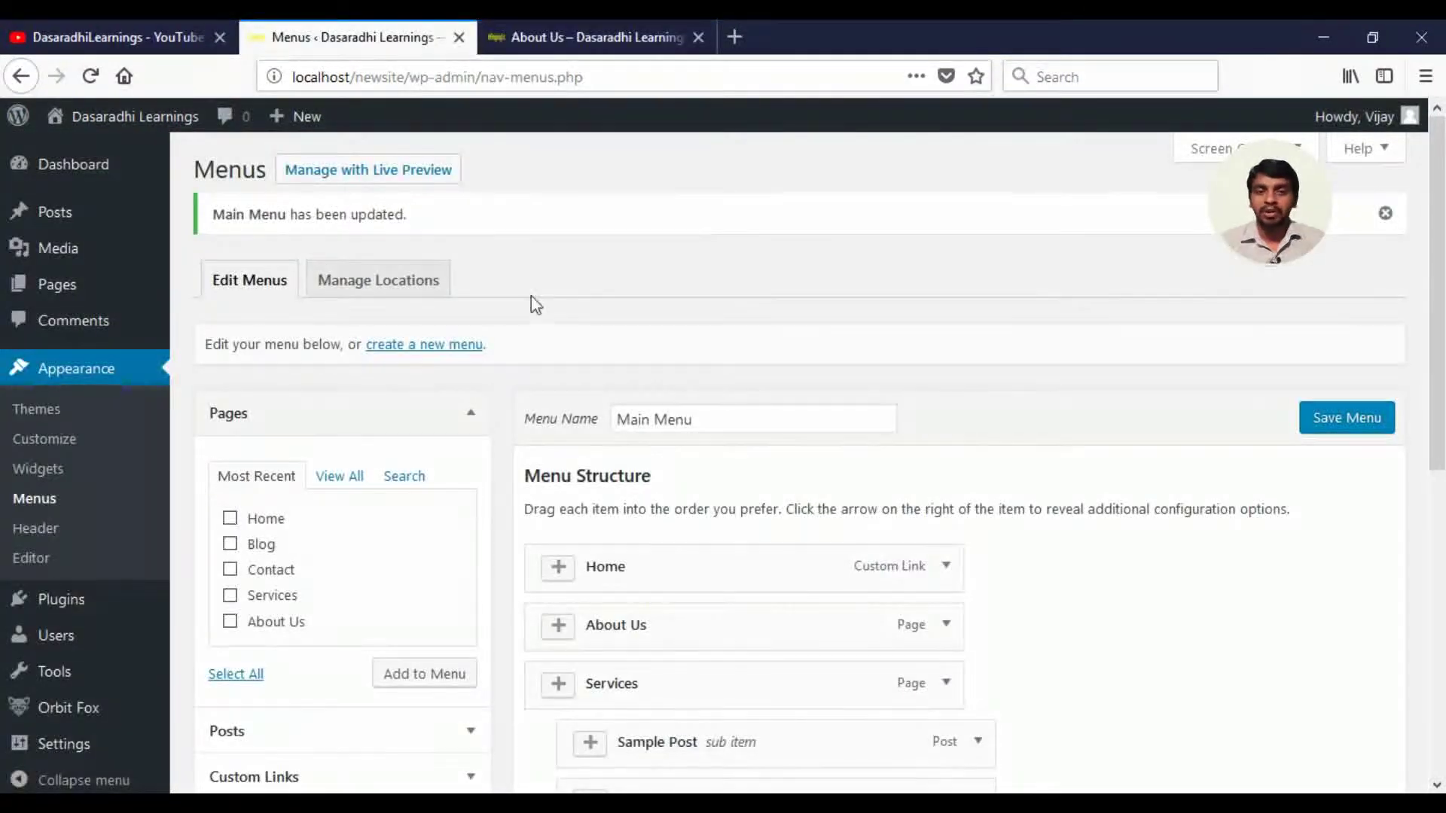
scroll(820, 359, "down", 3)
scroll(427, 280, "up", 1)
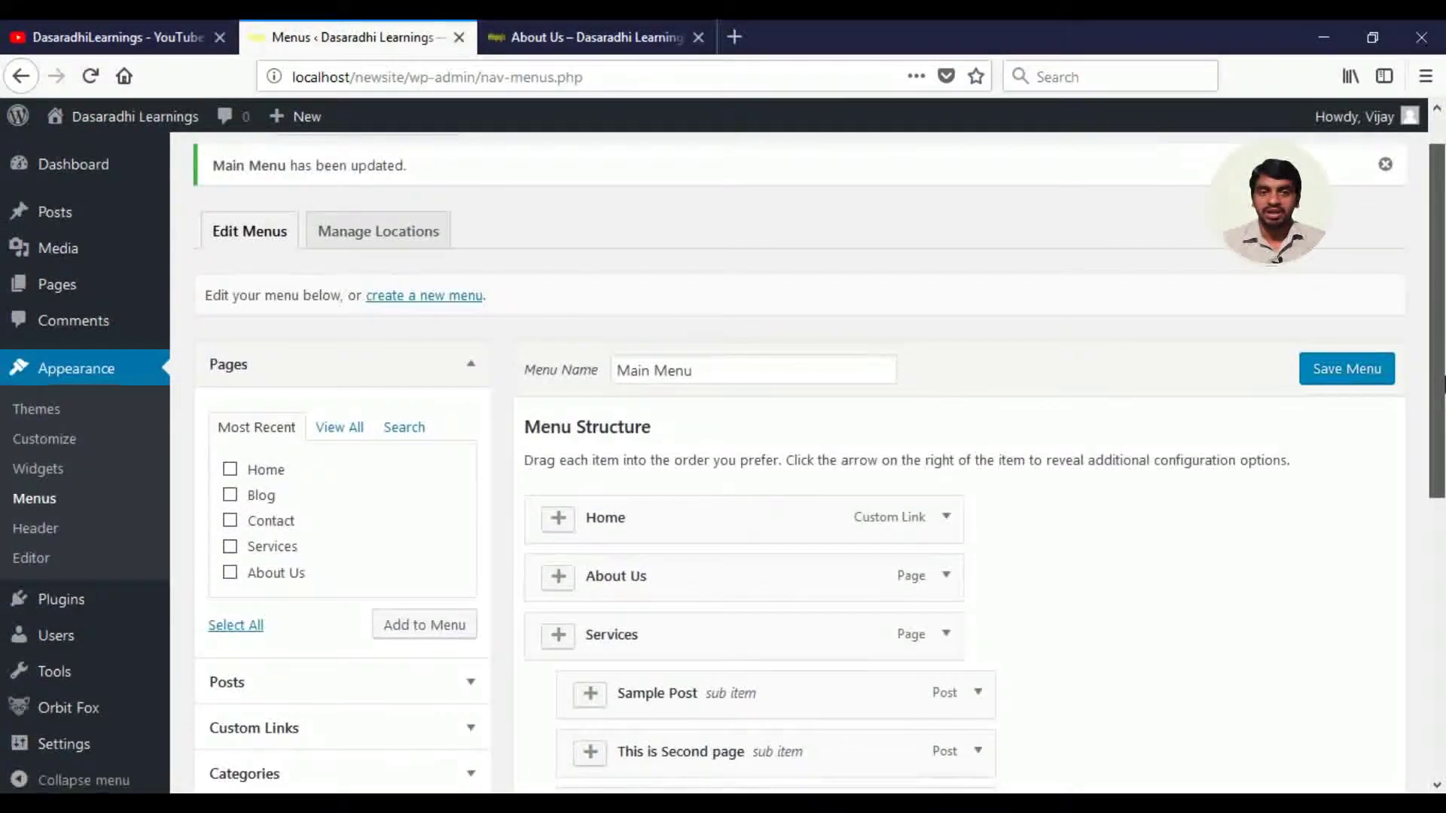
left_click(405, 247)
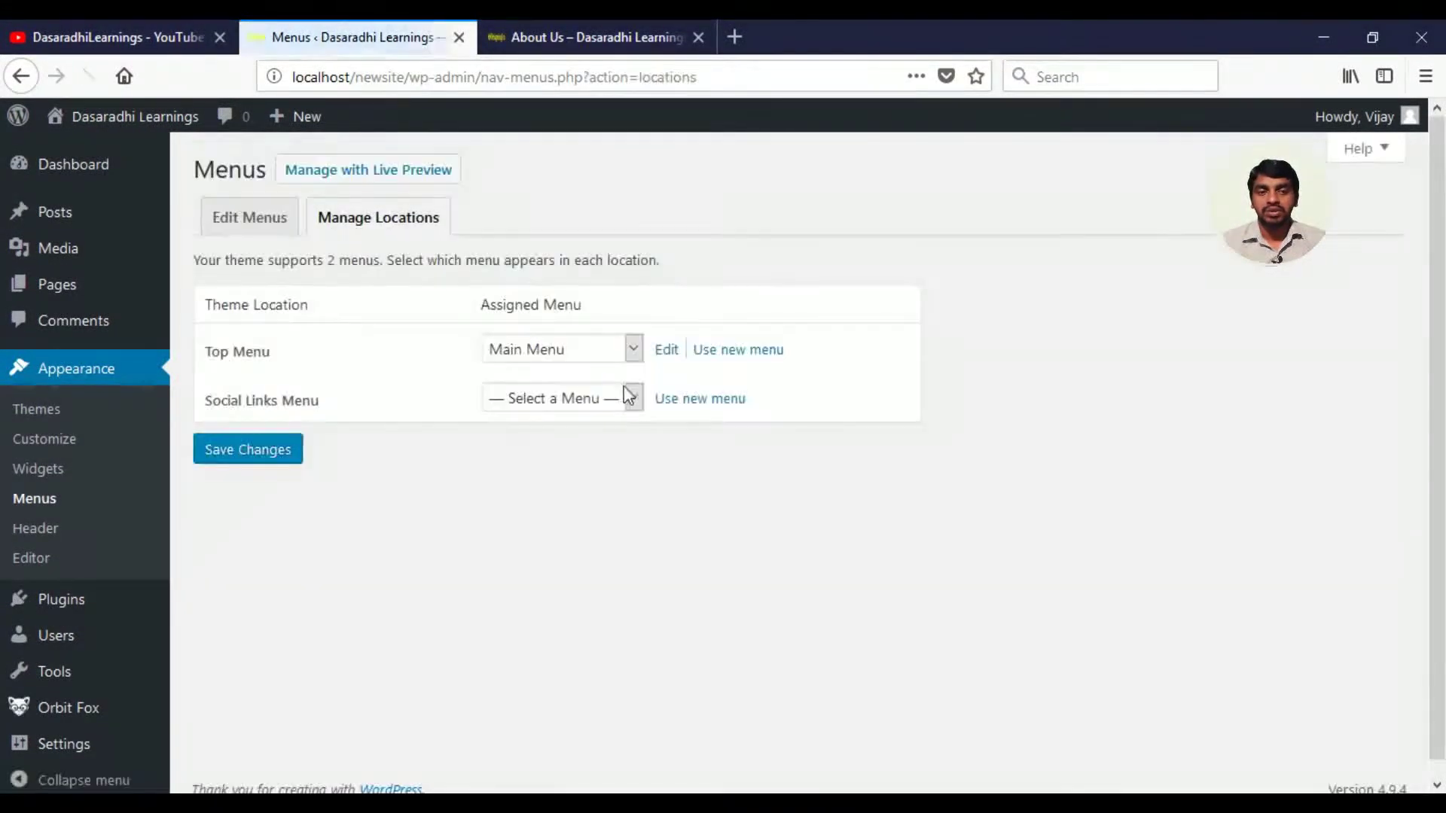
left_click(633, 404)
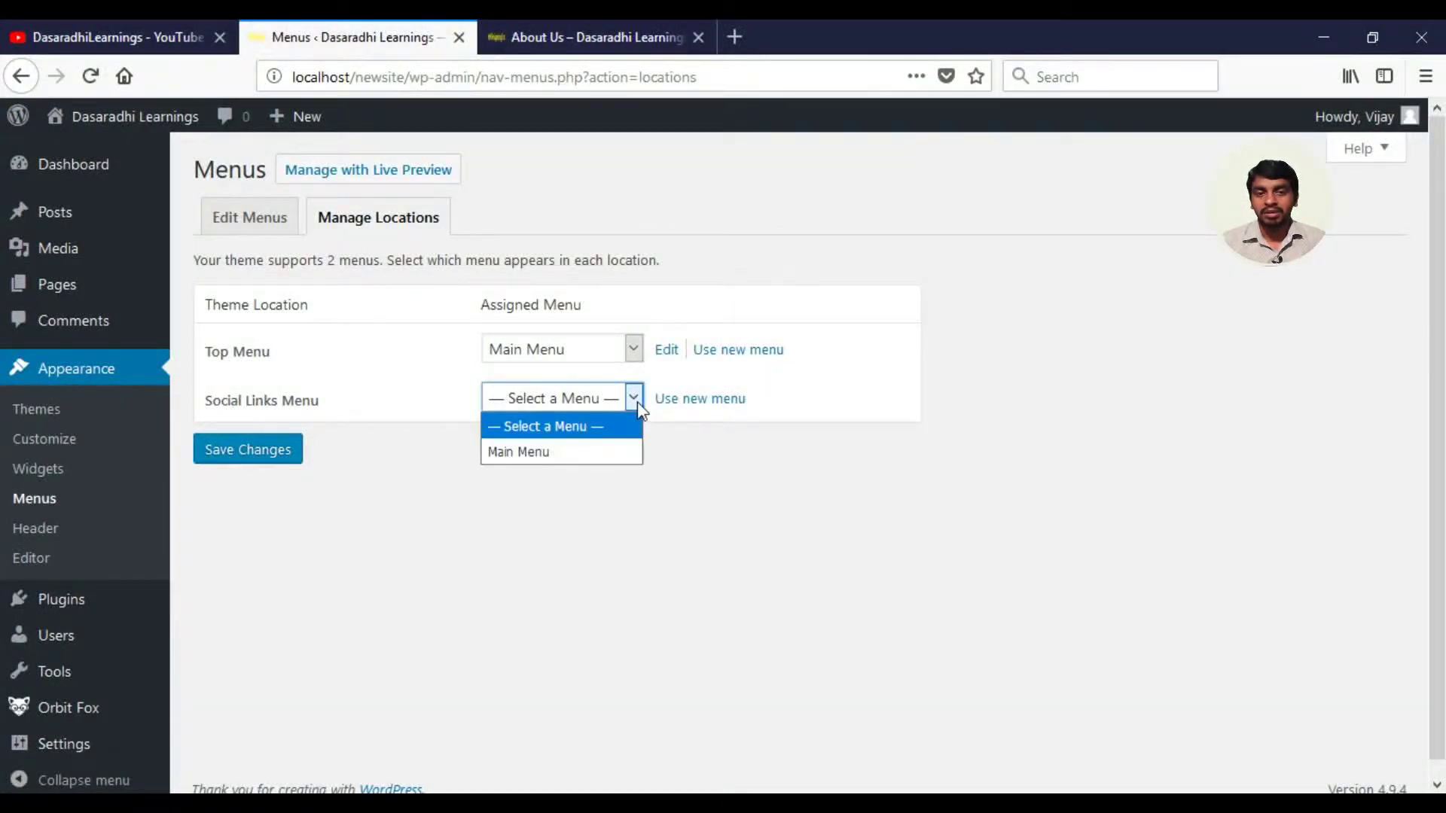
left_click(631, 402)
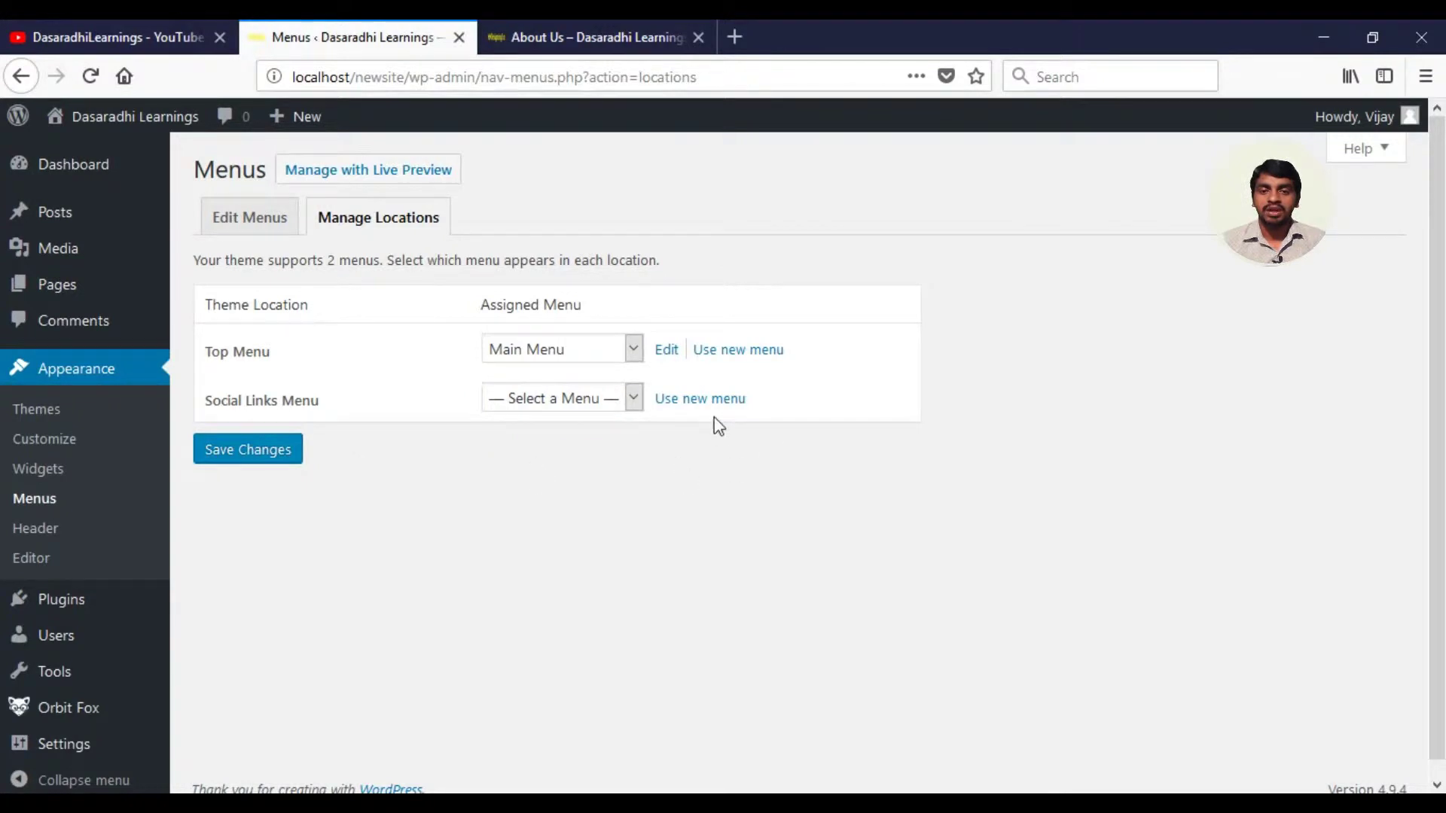
left_click(684, 407)
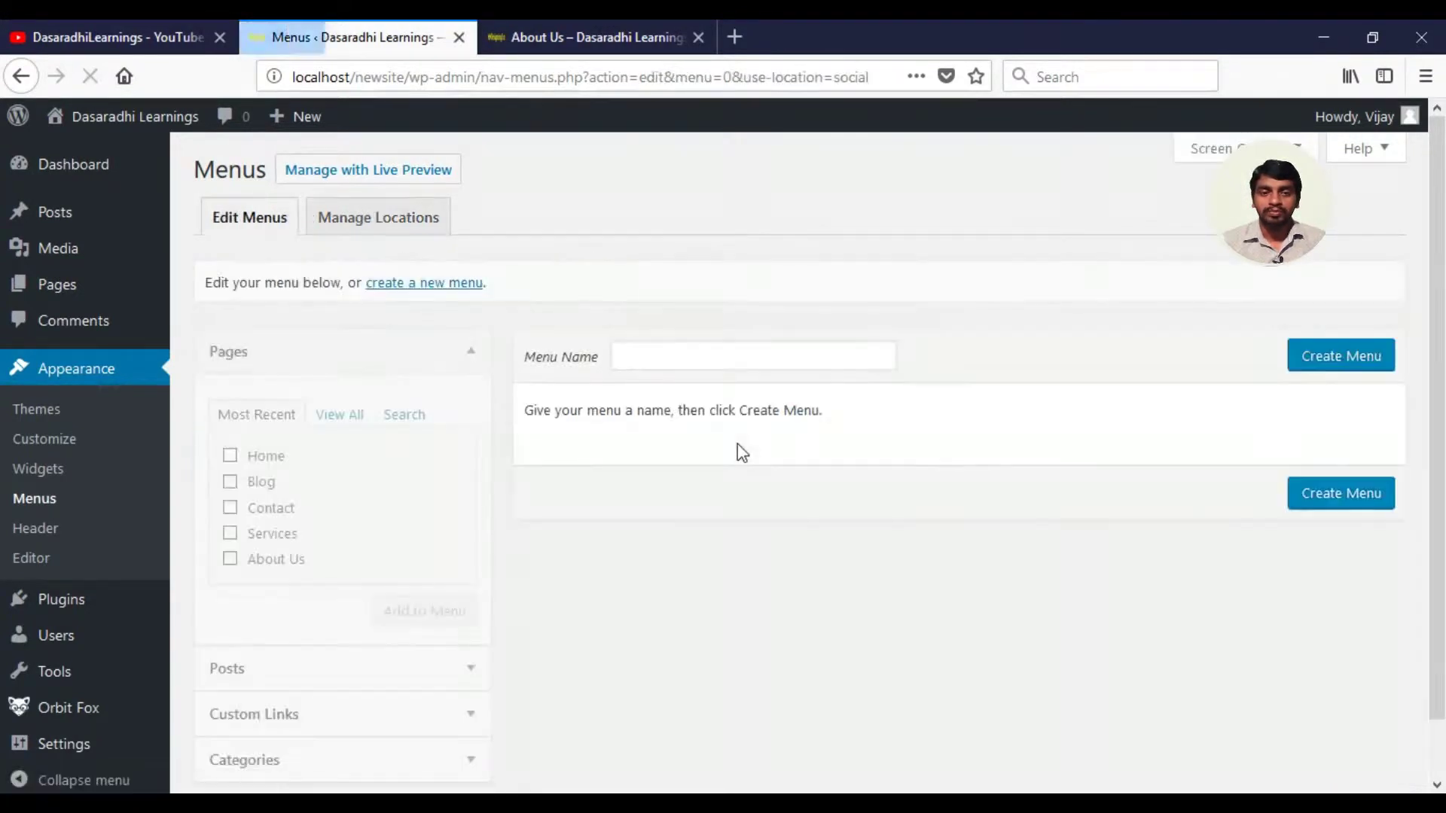
left_click(1341, 356)
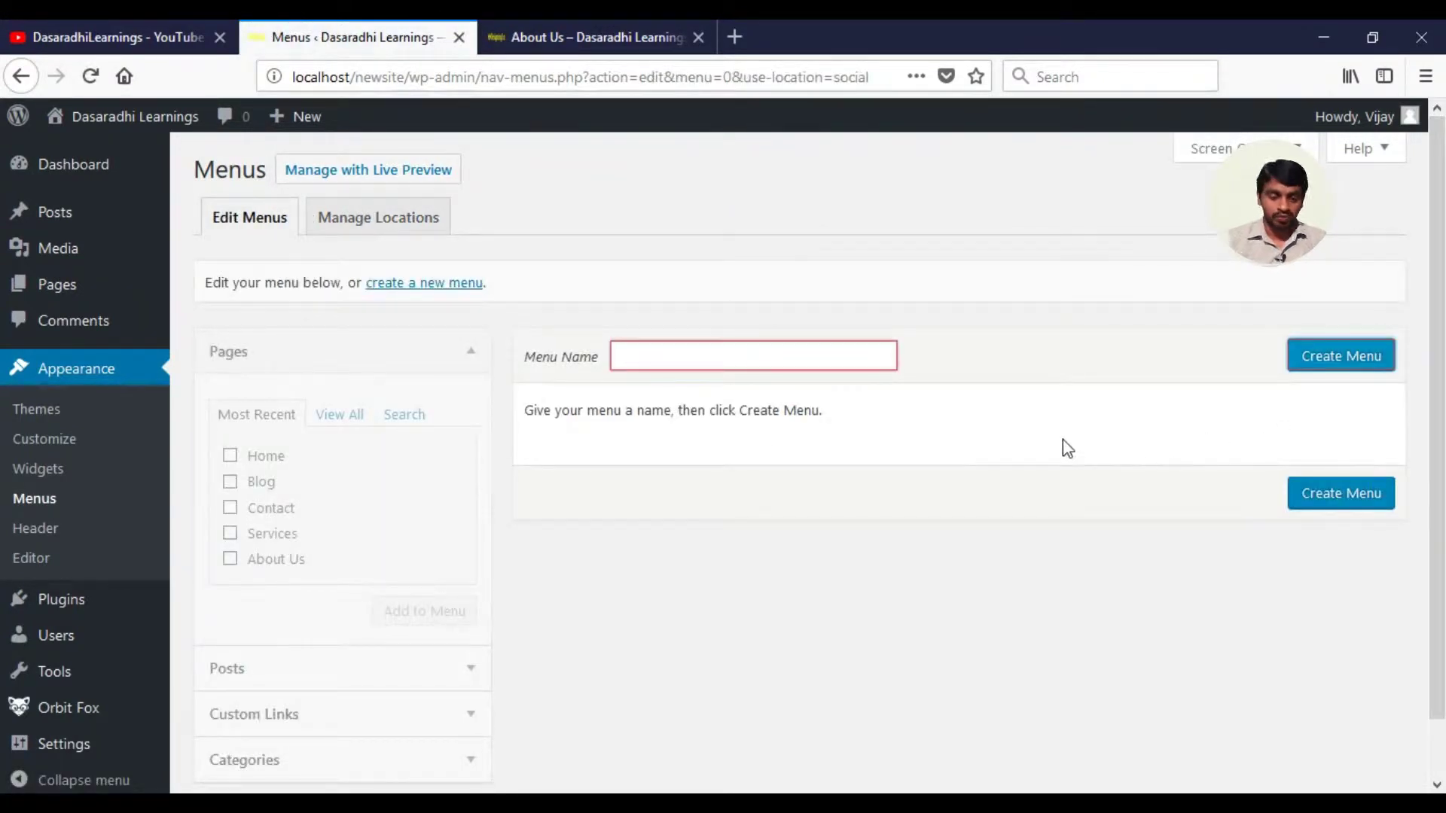
key("alt+Left")
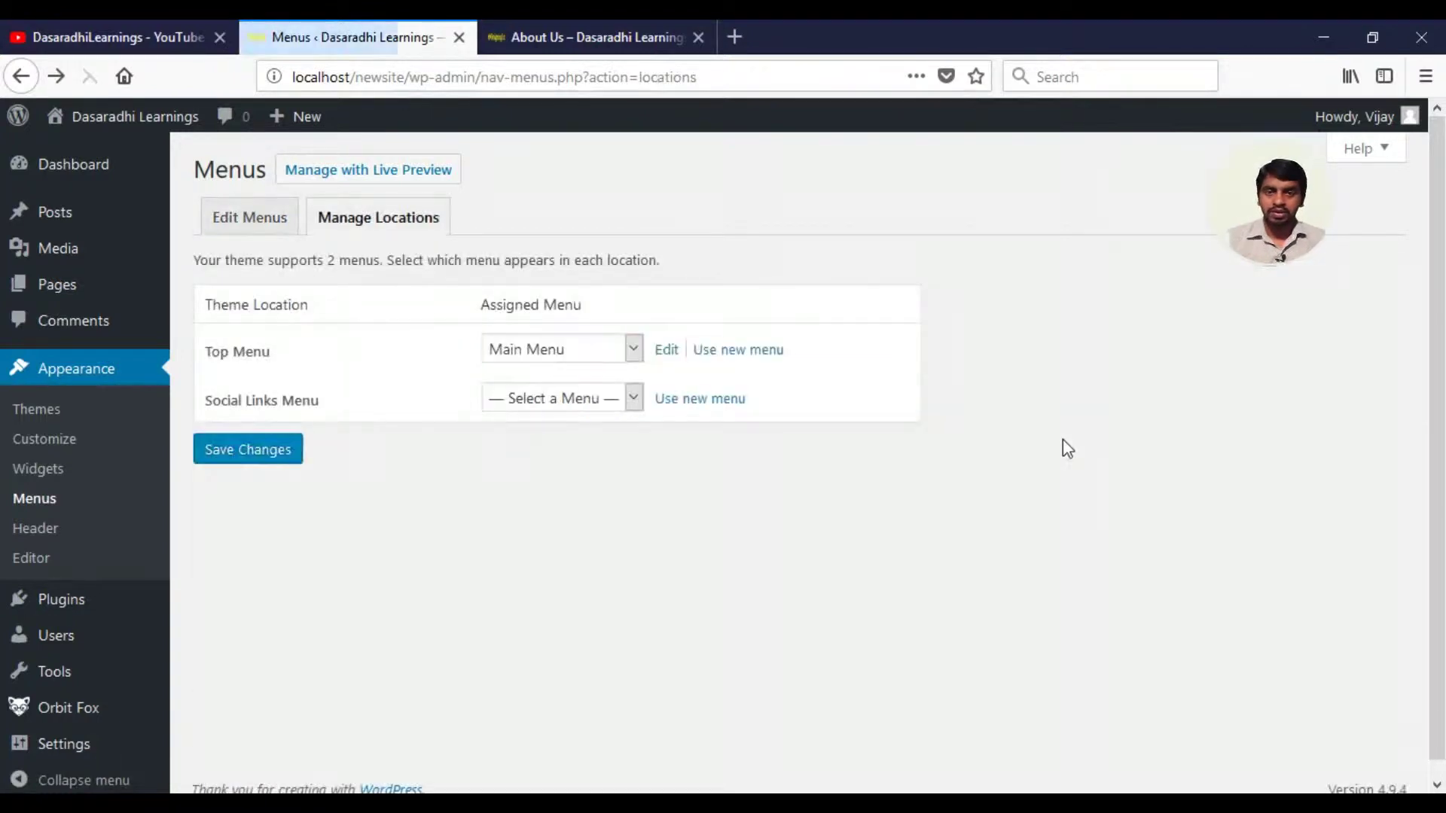
Step: Create a new menu named Social Menu for the Social Links Menu location
left_click(633, 398)
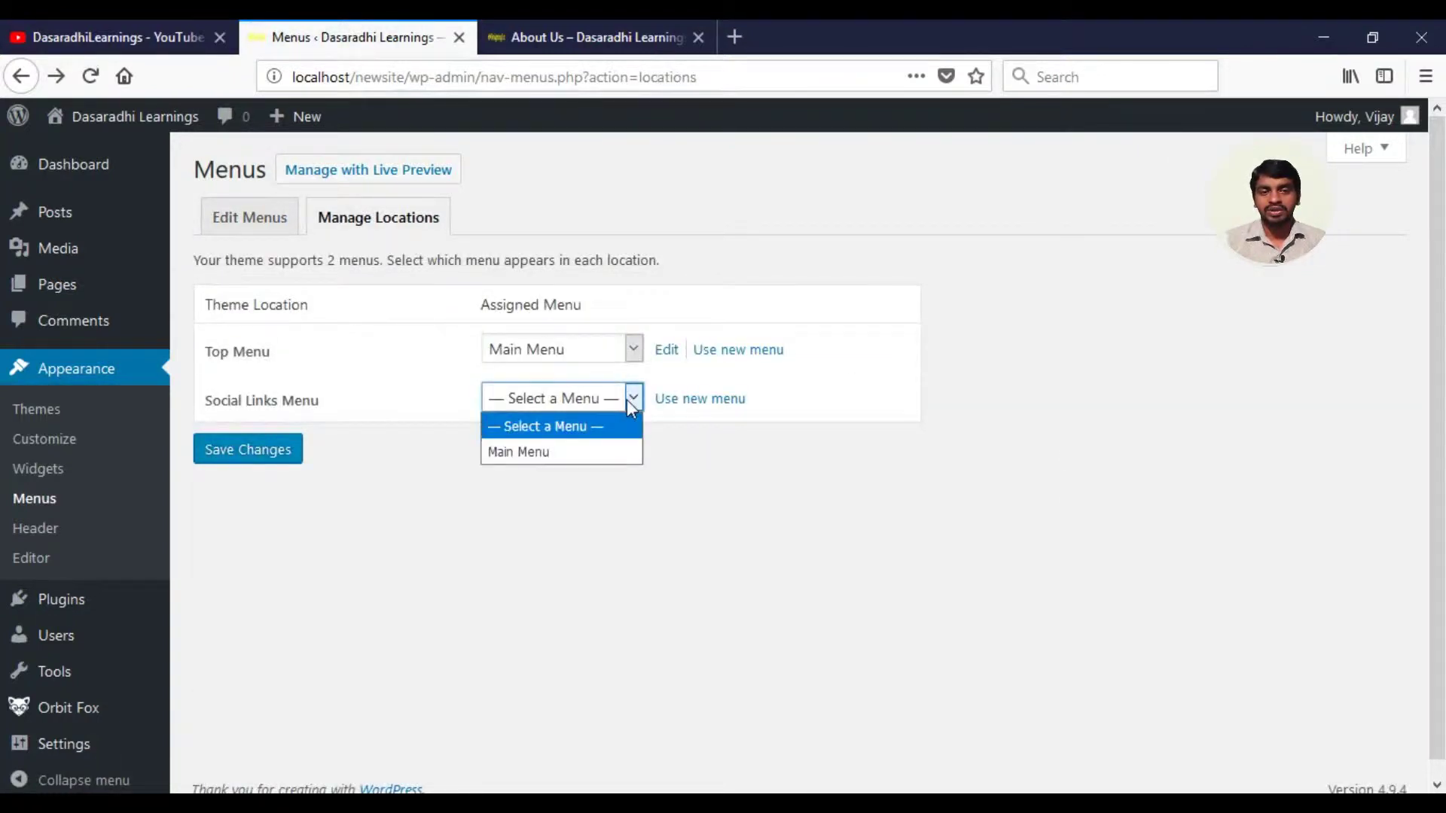
left_click(628, 399)
left_click(684, 399)
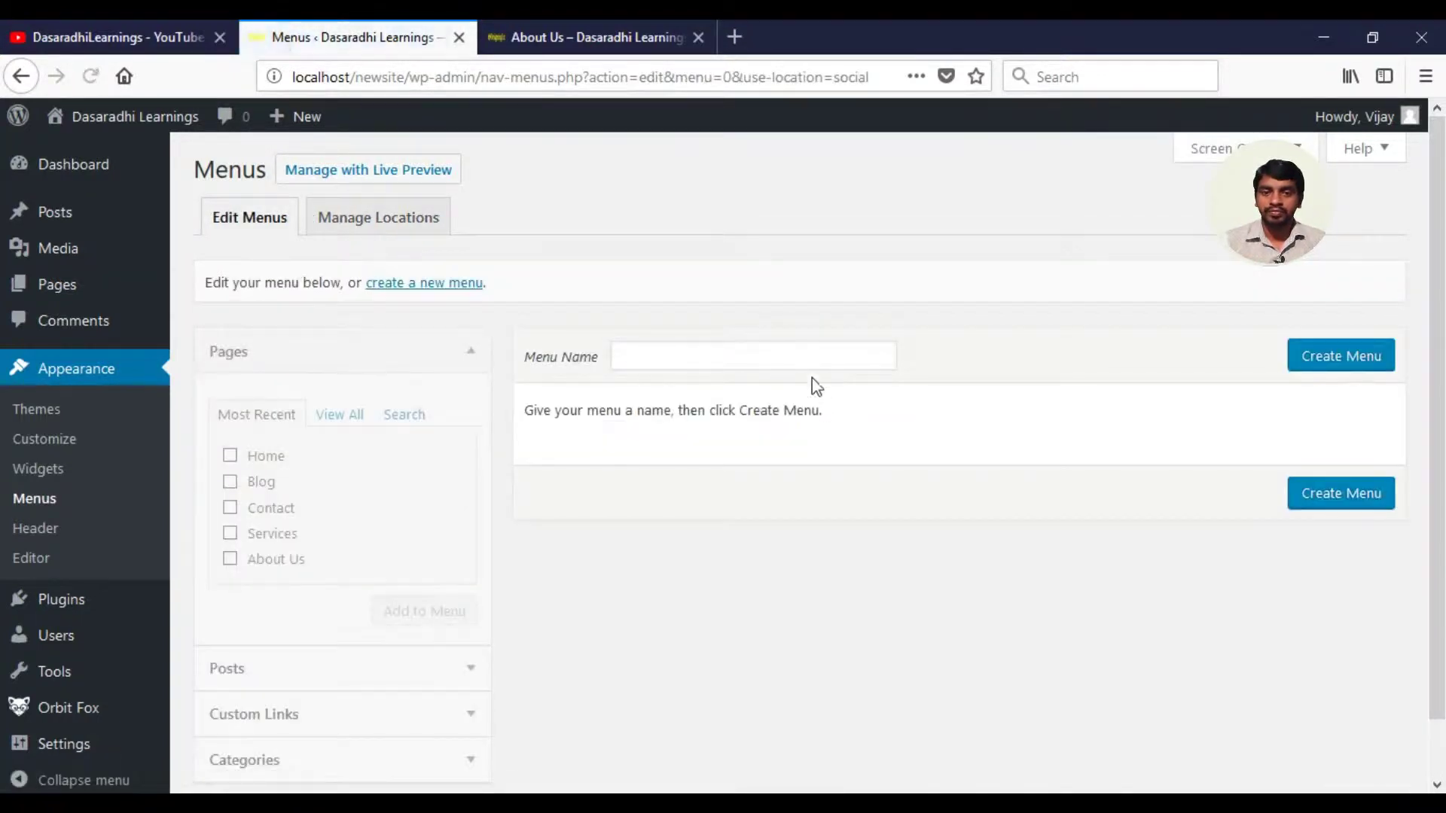
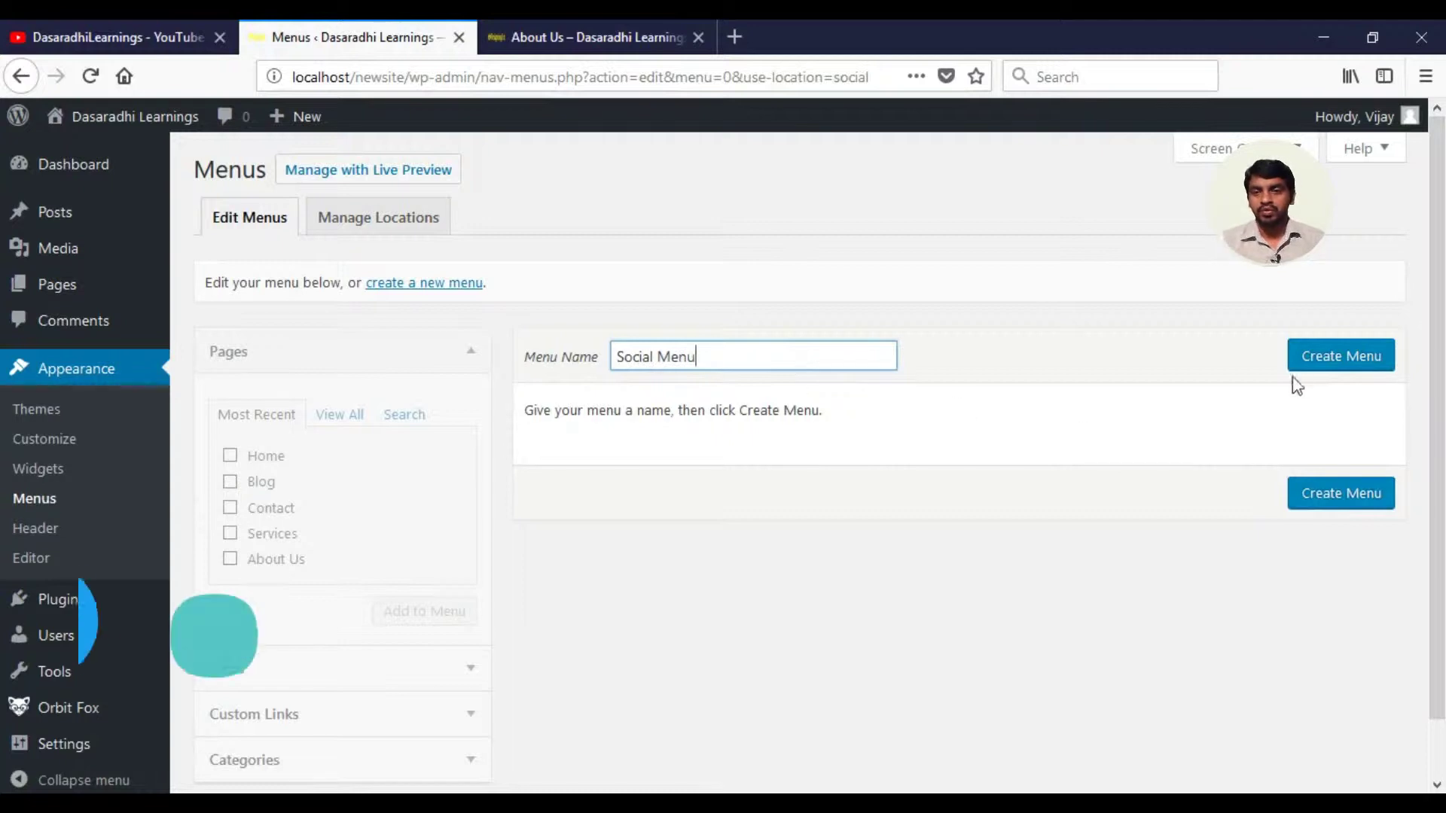
left_click(1371, 360)
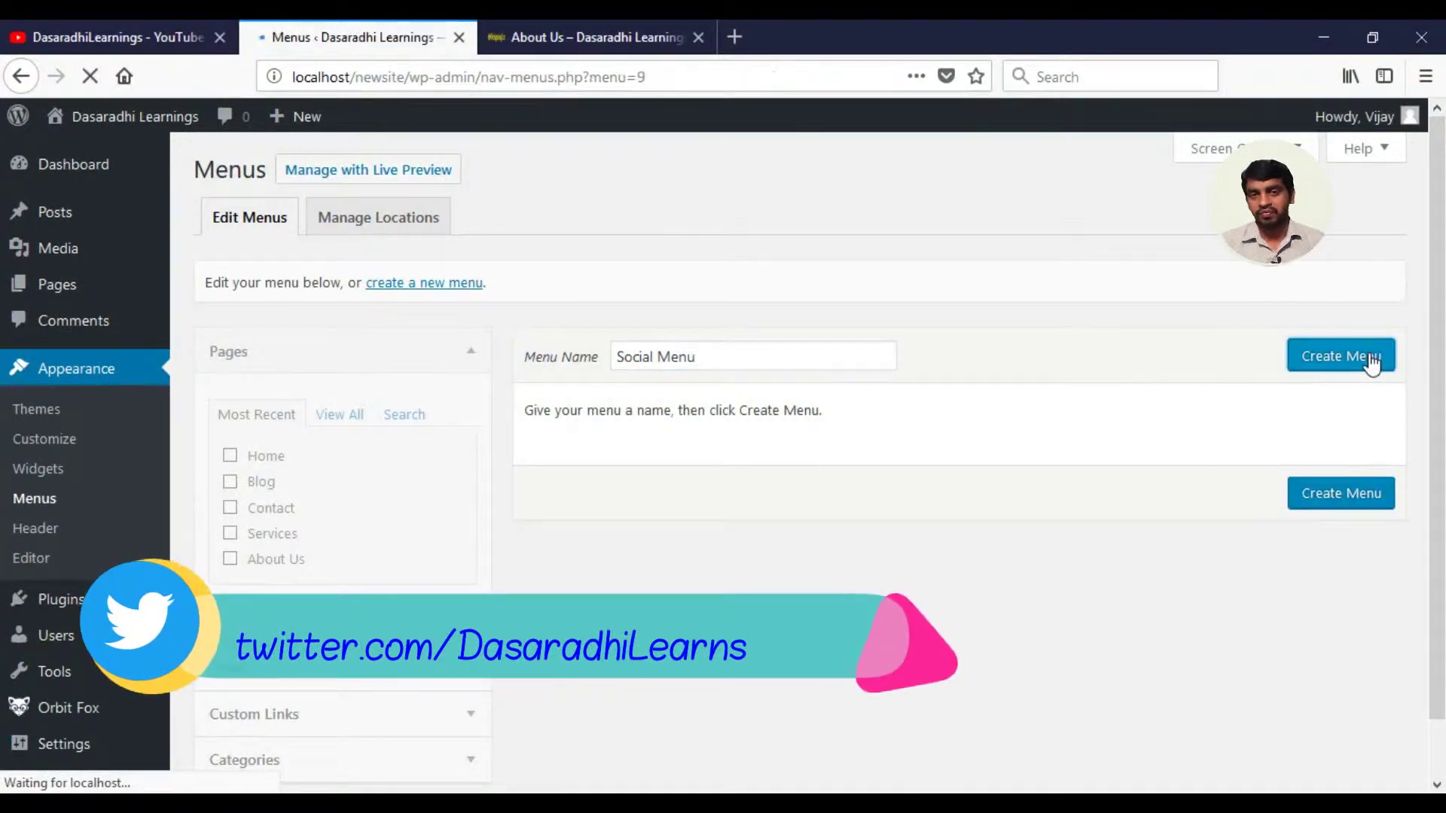
scroll(1441, 319, "down", 2)
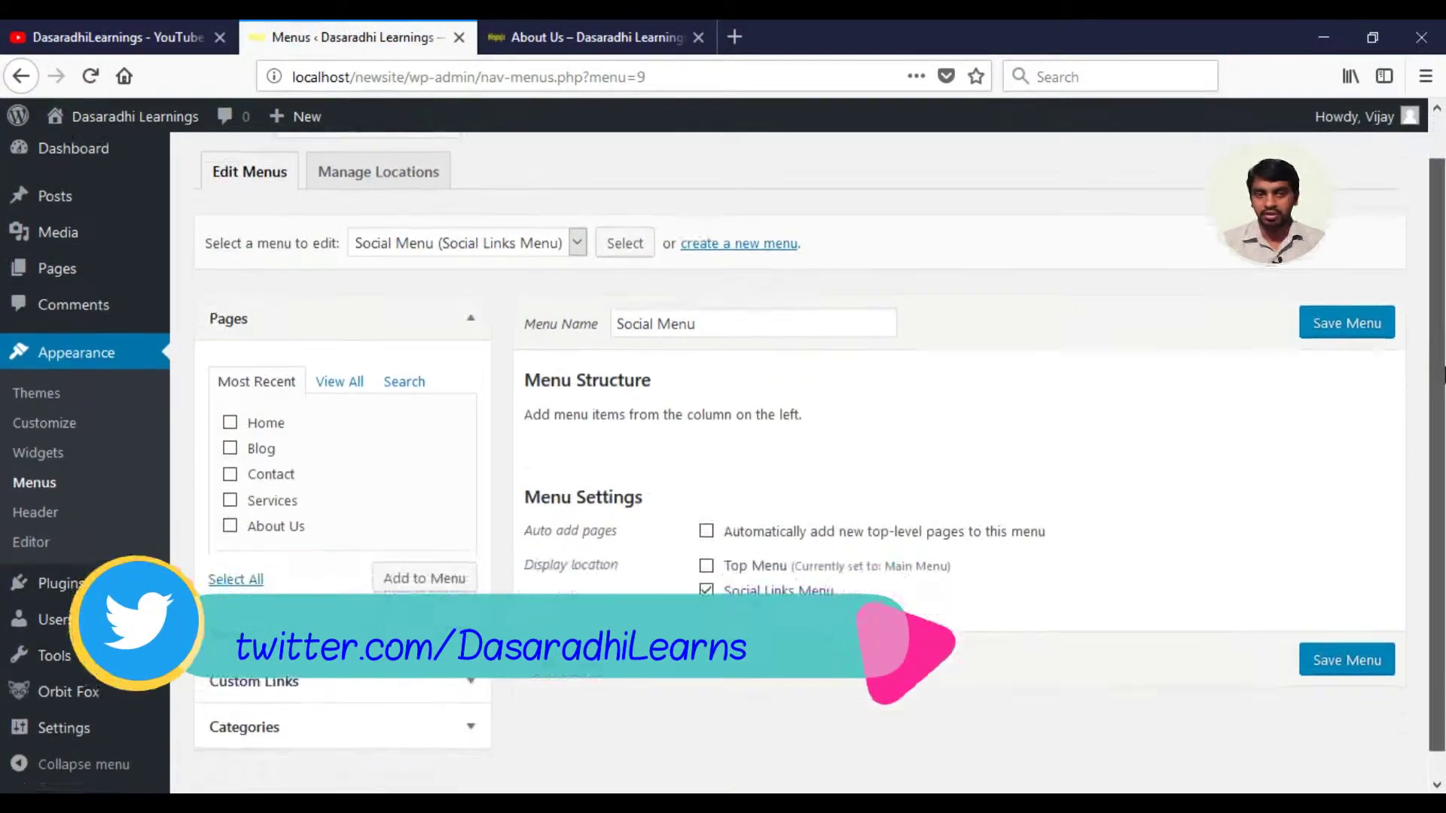
left_click(468, 663)
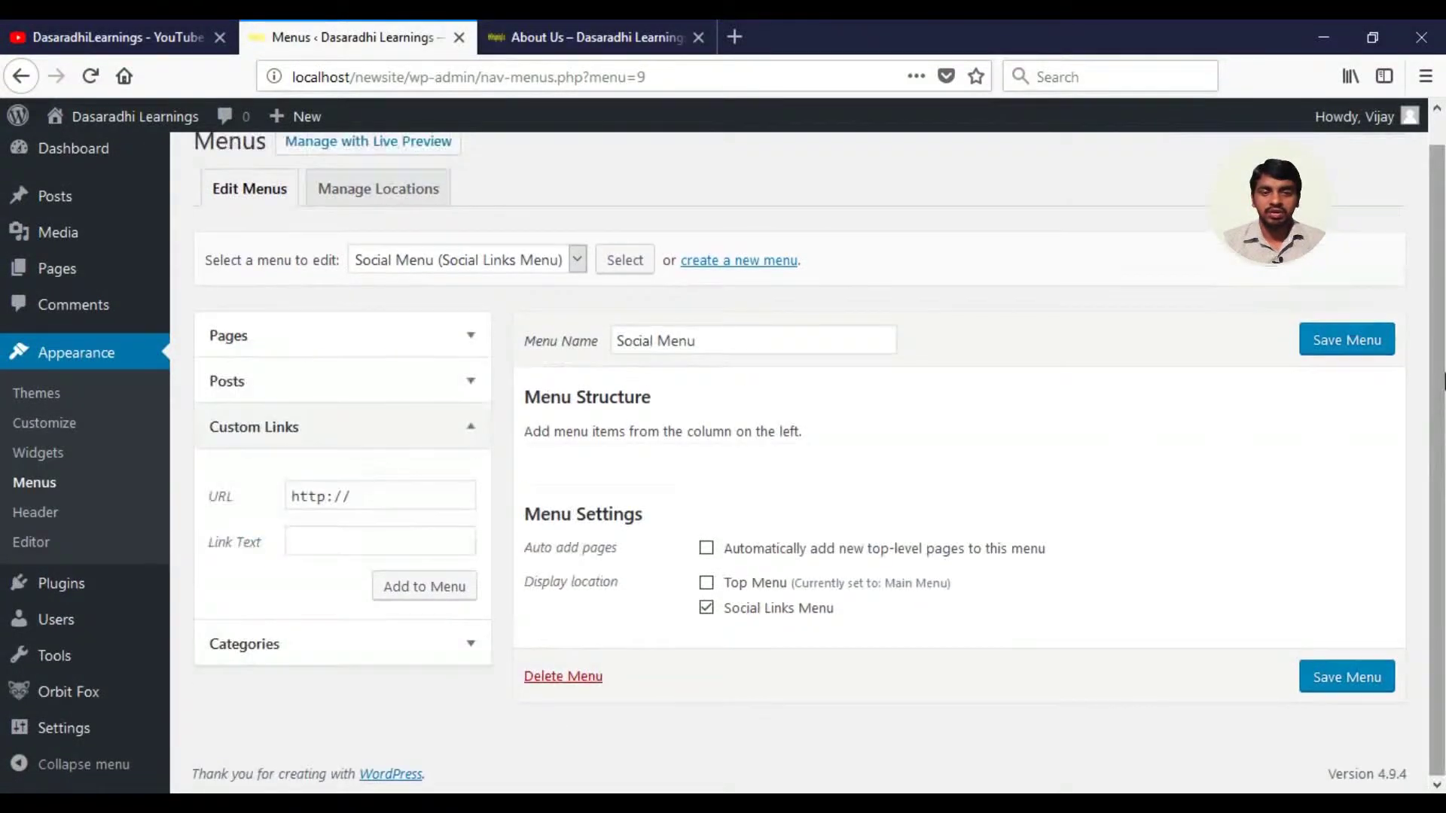
left_click(387, 497)
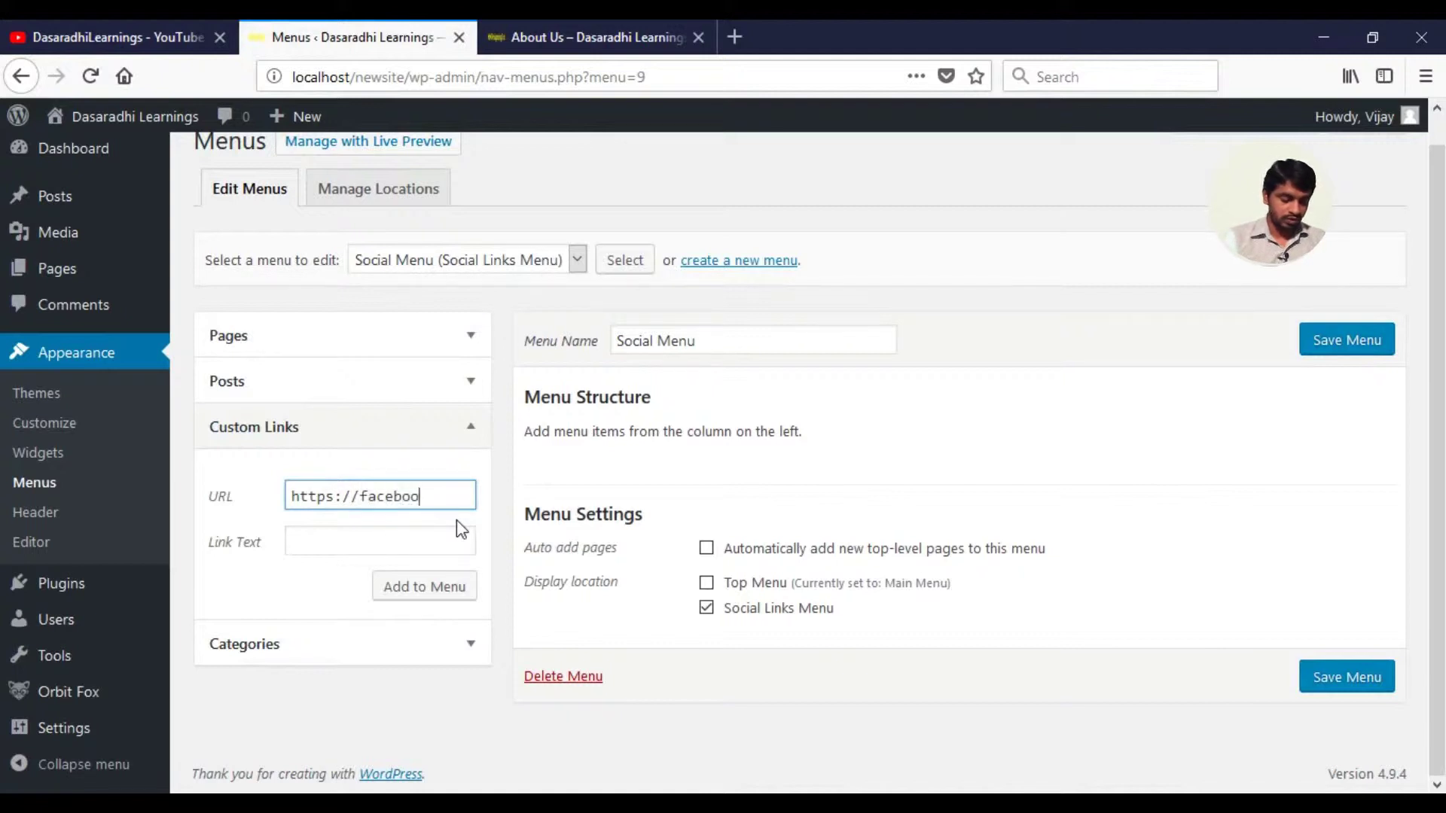
key("ctrl+a")
key("ctrl+c")
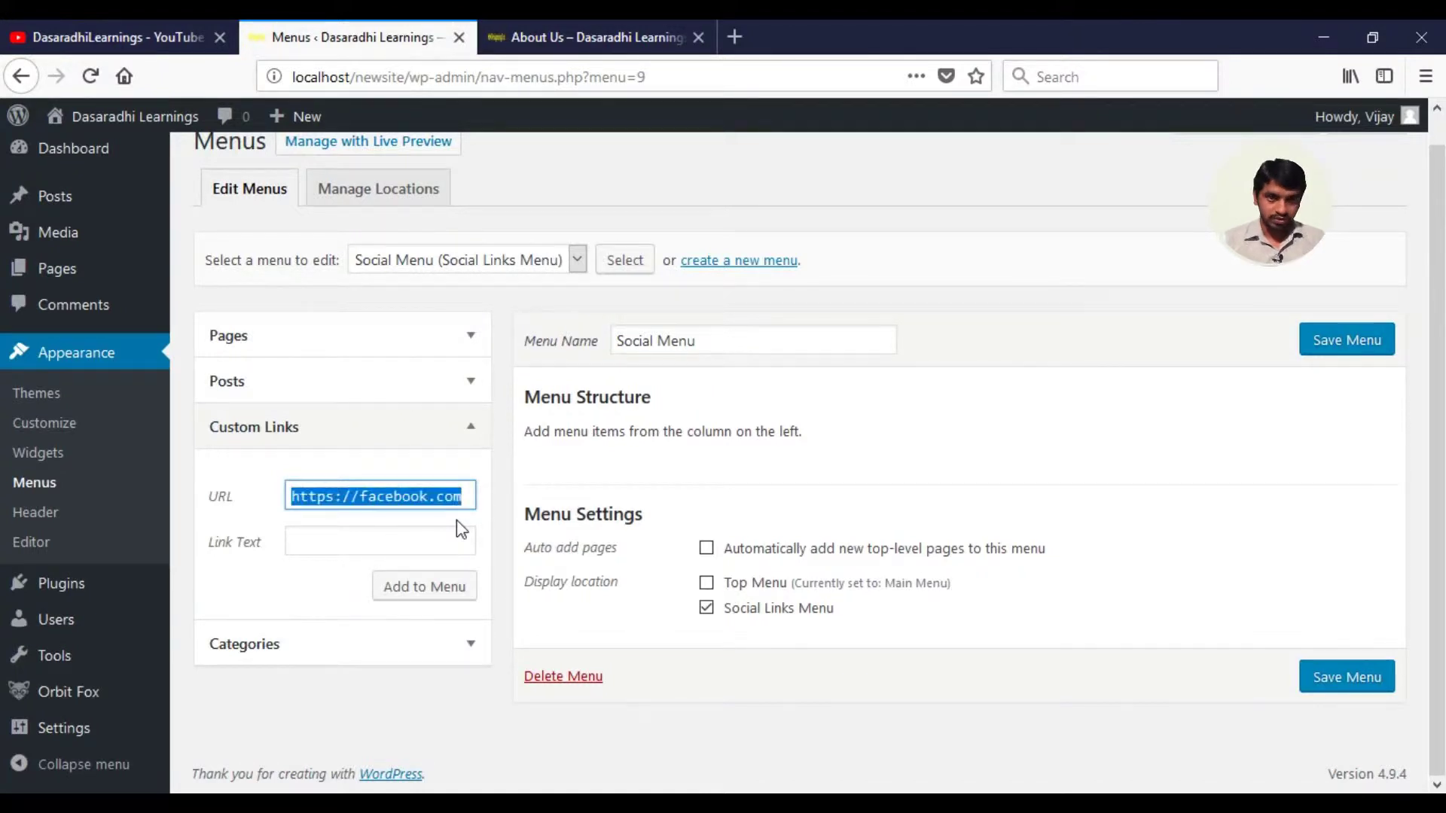
left_click(362, 540)
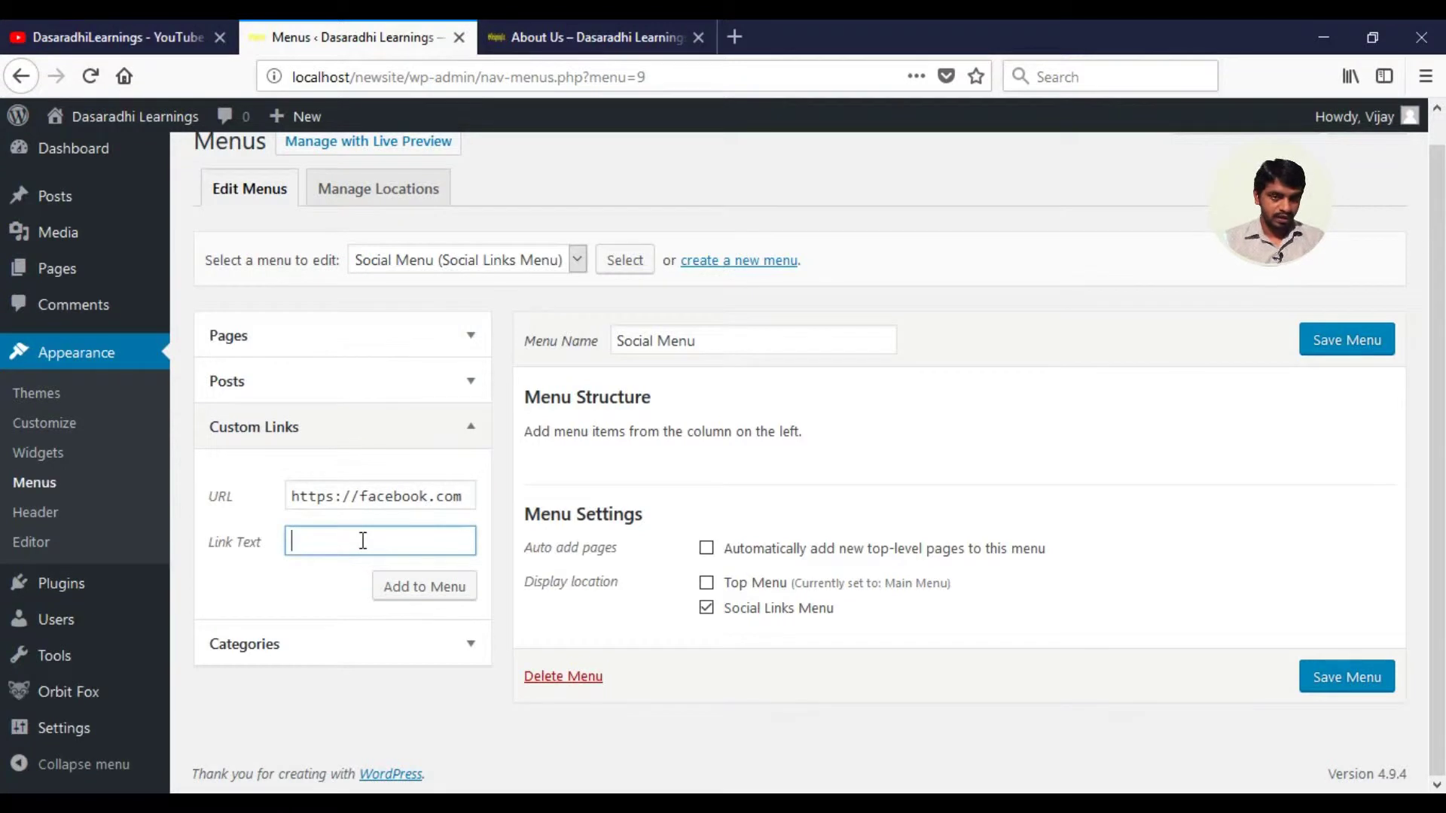
left_click(427, 598)
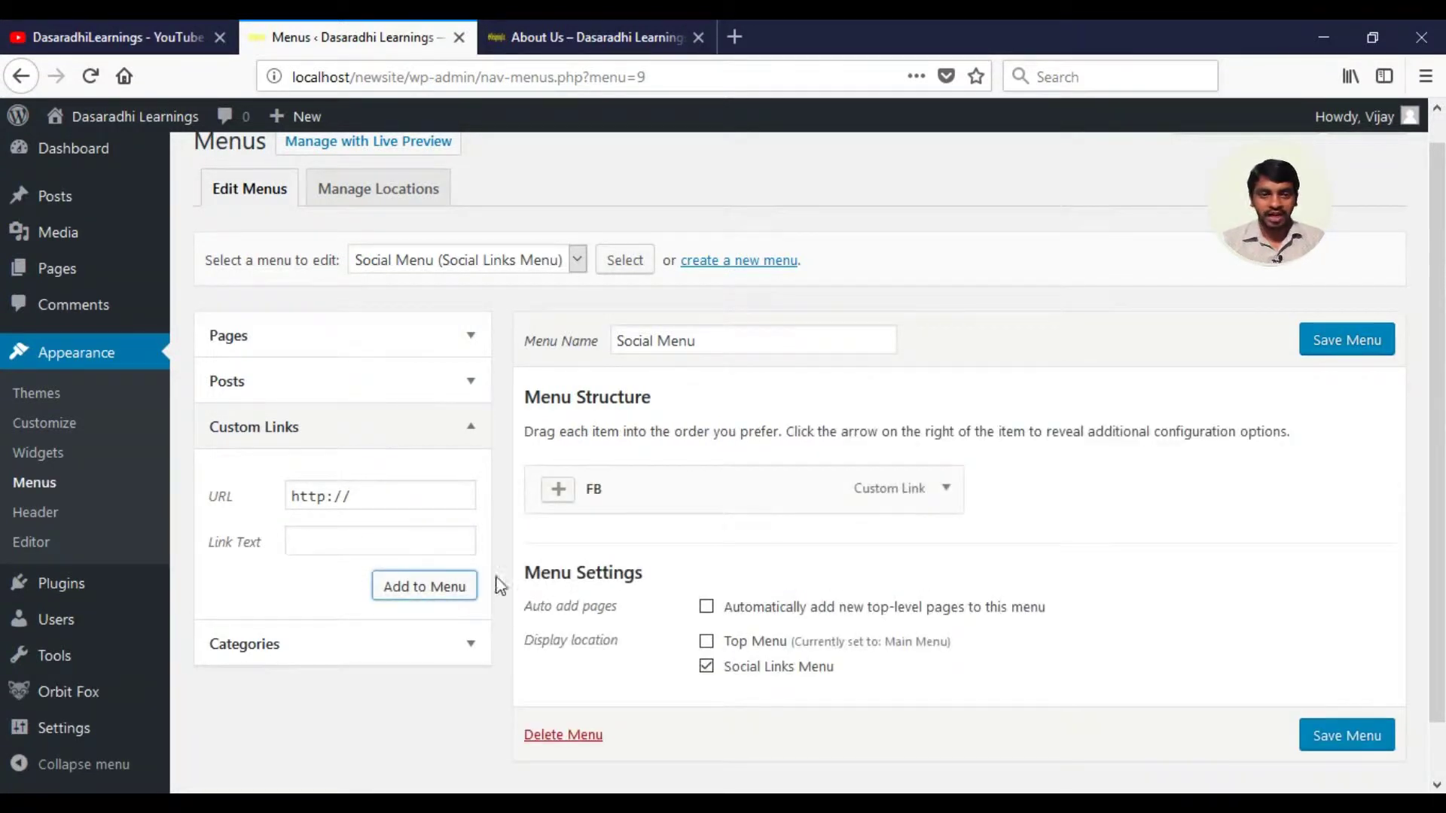
left_click(379, 493)
key("ctrl+a")
key("ctrl+v")
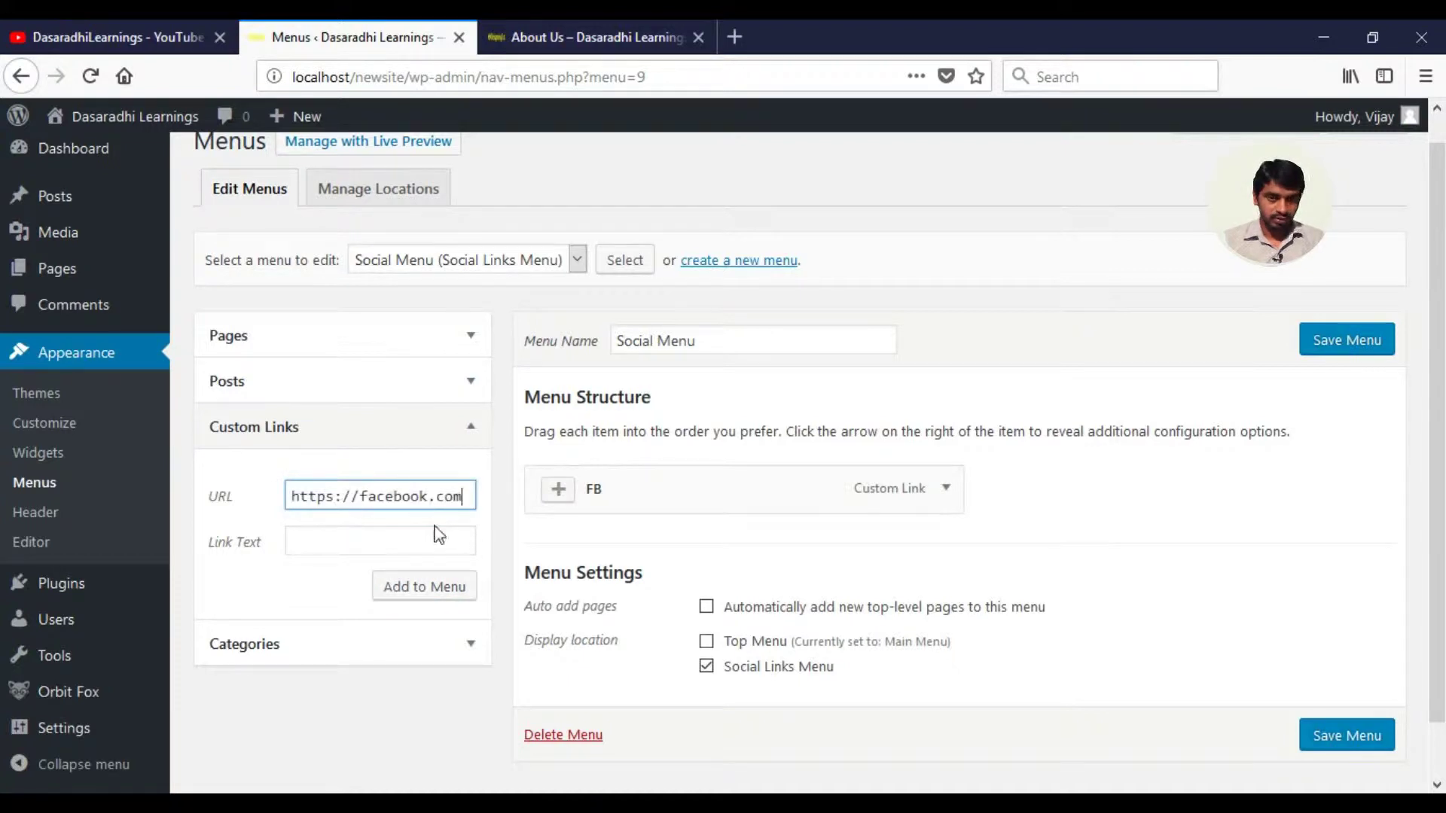
left_click(428, 526)
key("ctrl+shift+Left")
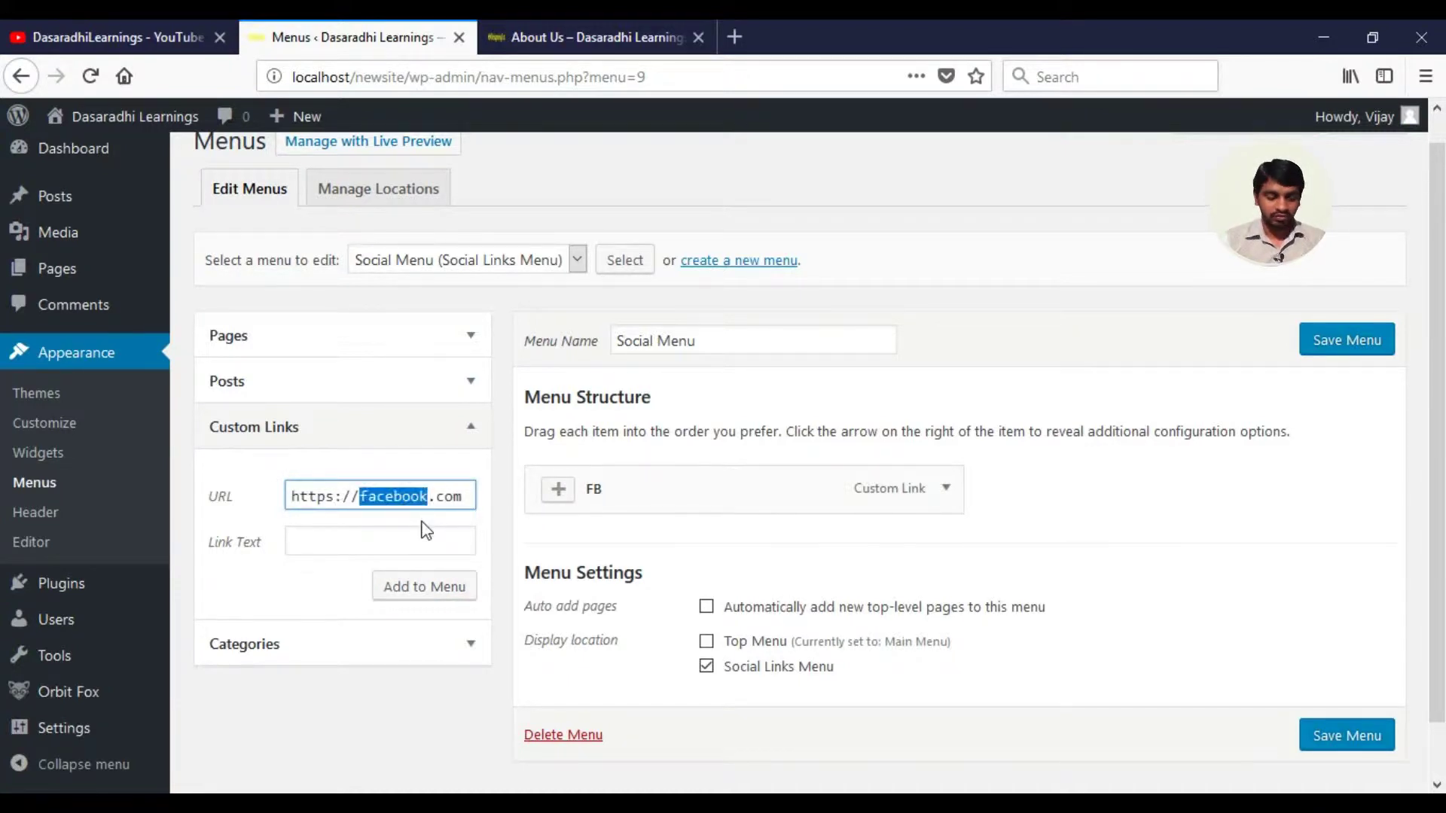
type("twitter")
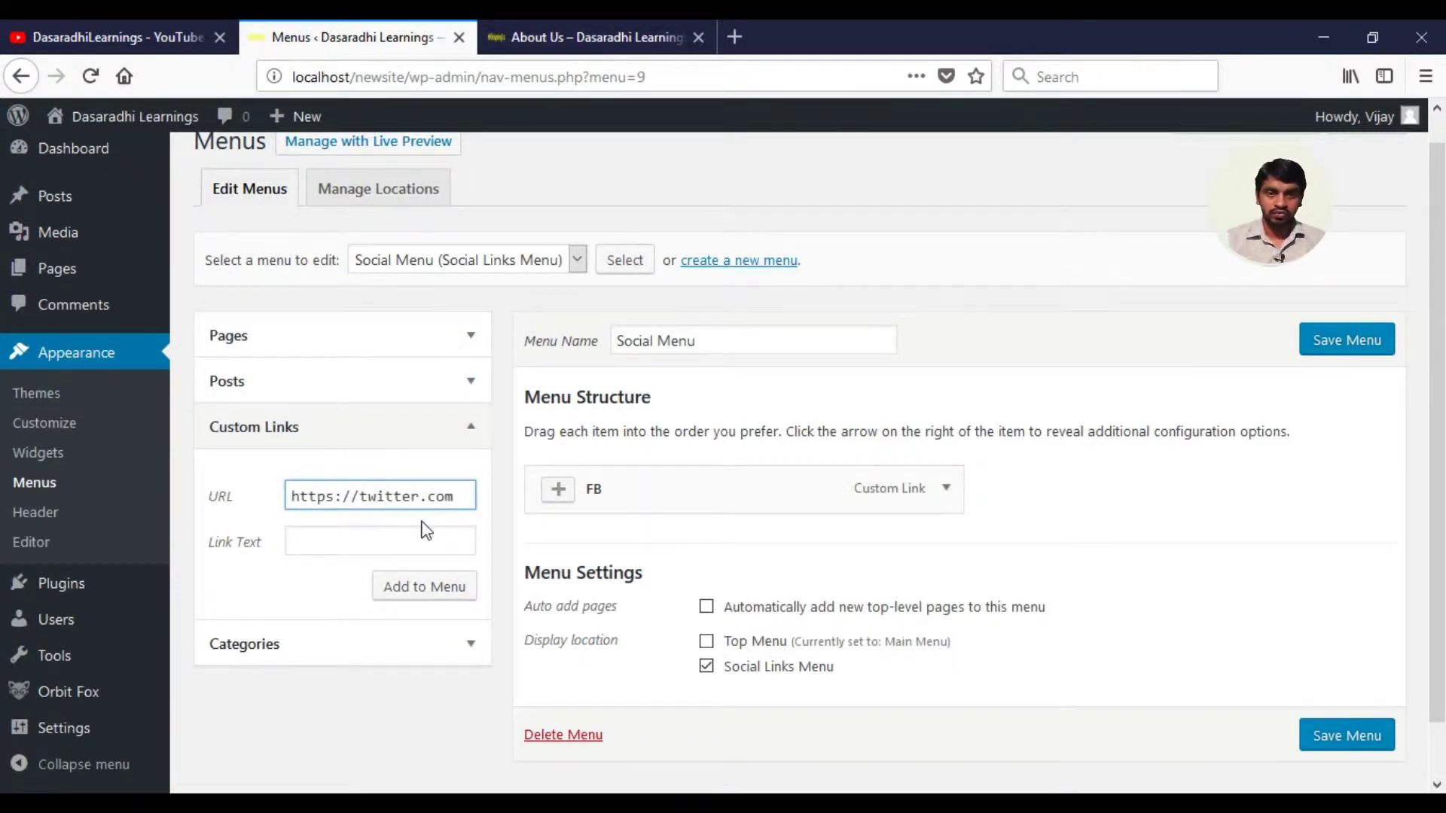
key("ctrl+a")
left_click(406, 551)
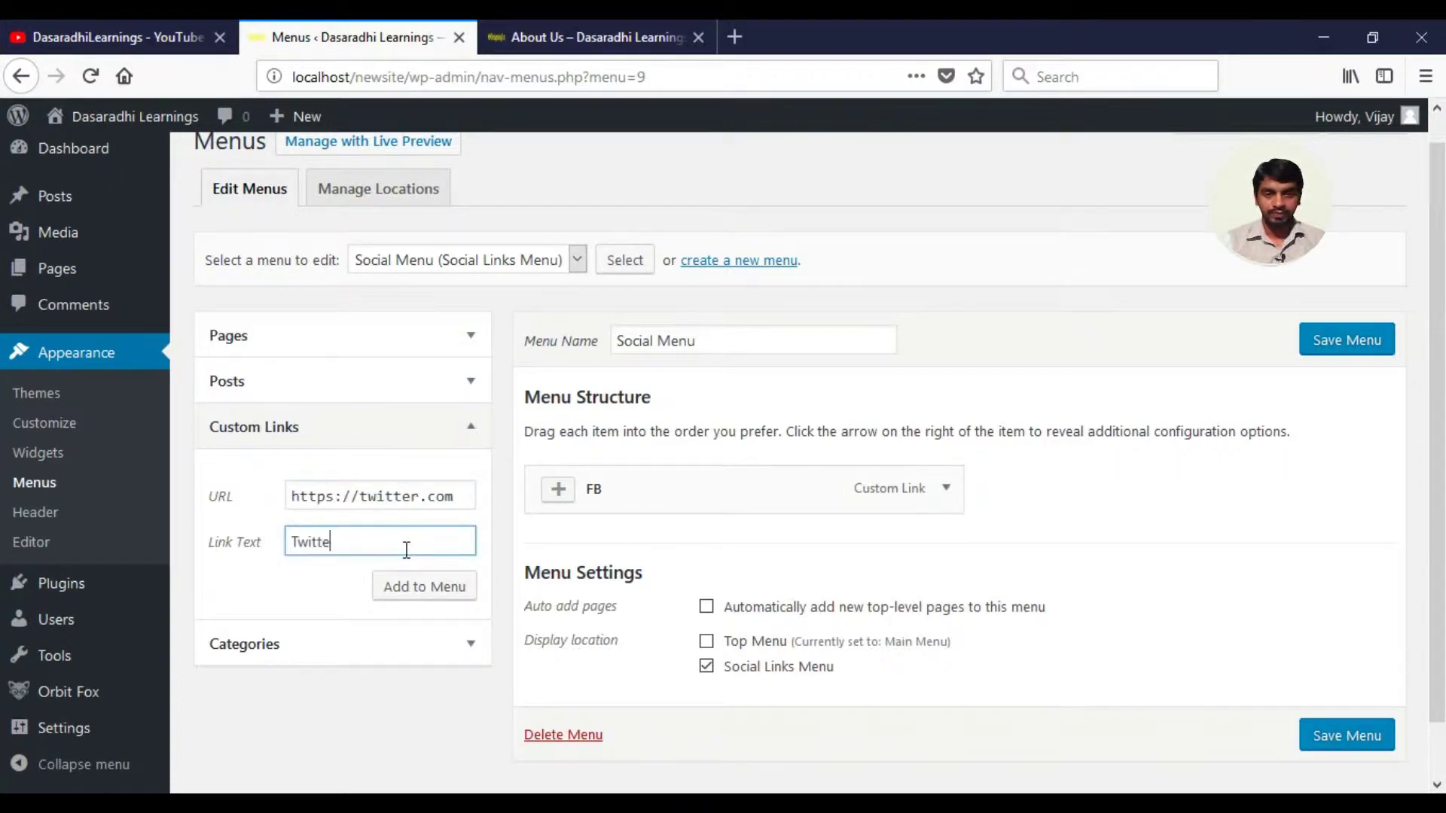
left_click(445, 589)
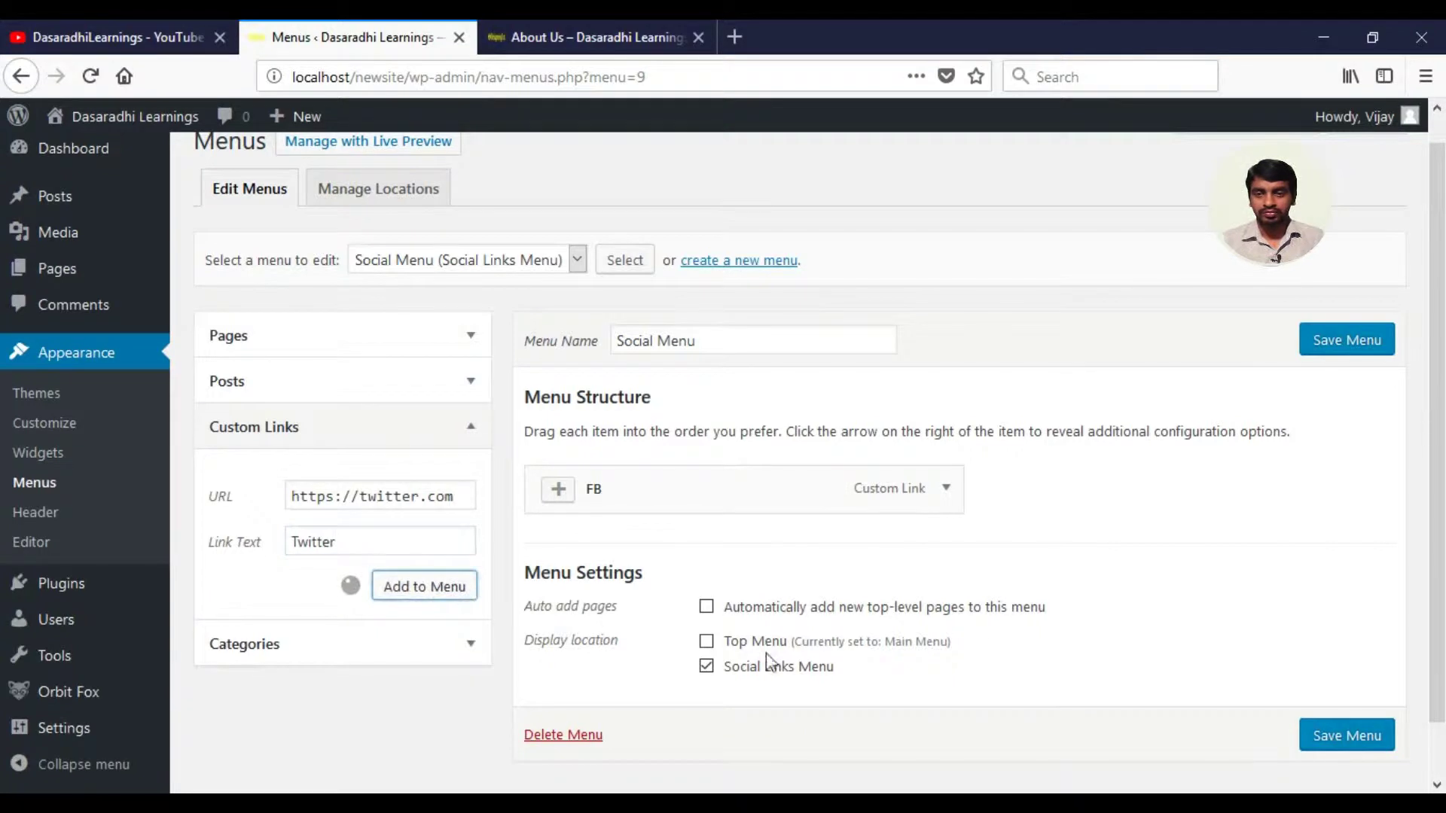
scroll(524, 480, "down", 1)
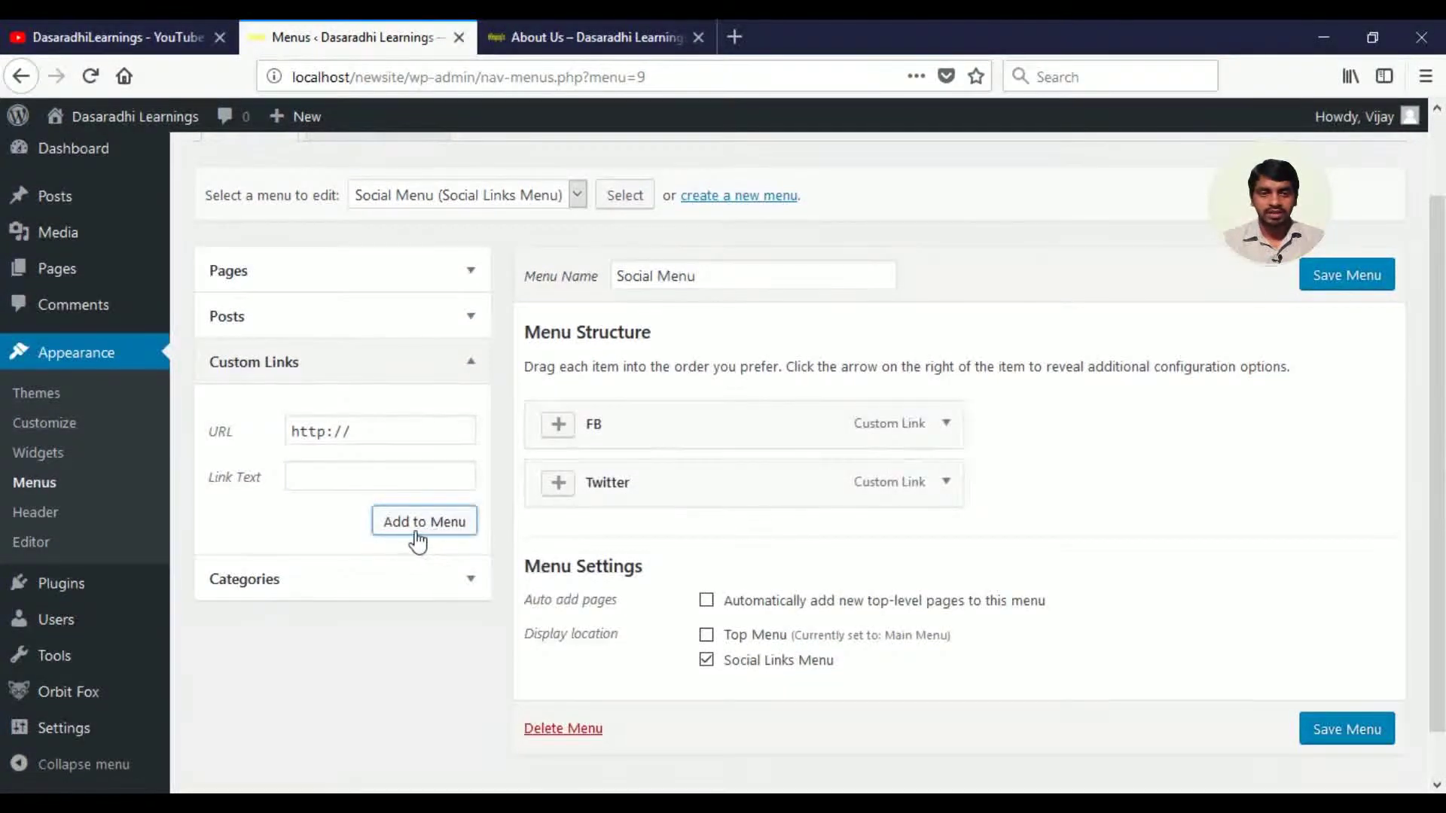
left_click(395, 427)
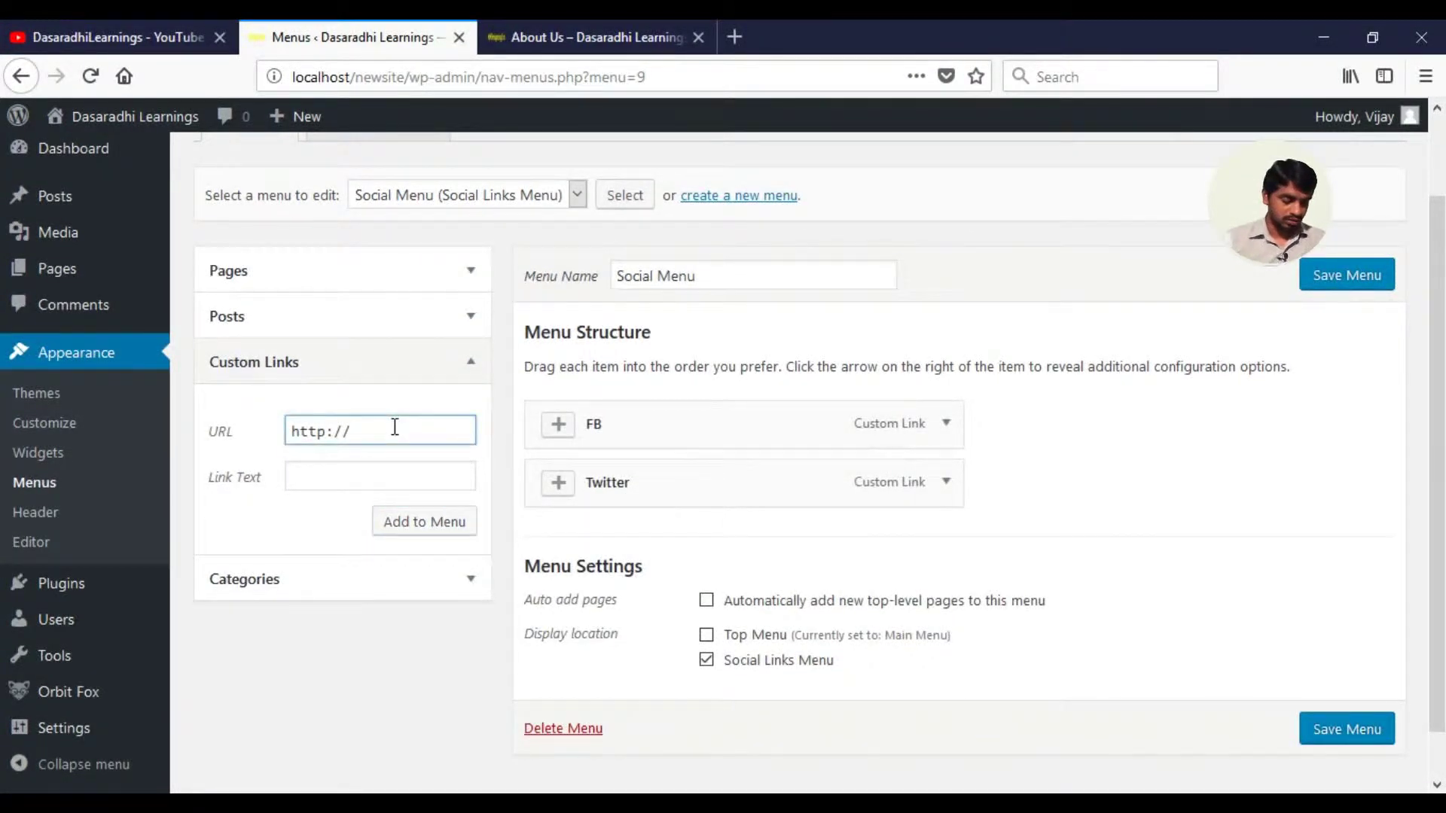
key("ctrl+a")
type("https://facebook.com")
double_click(395, 427)
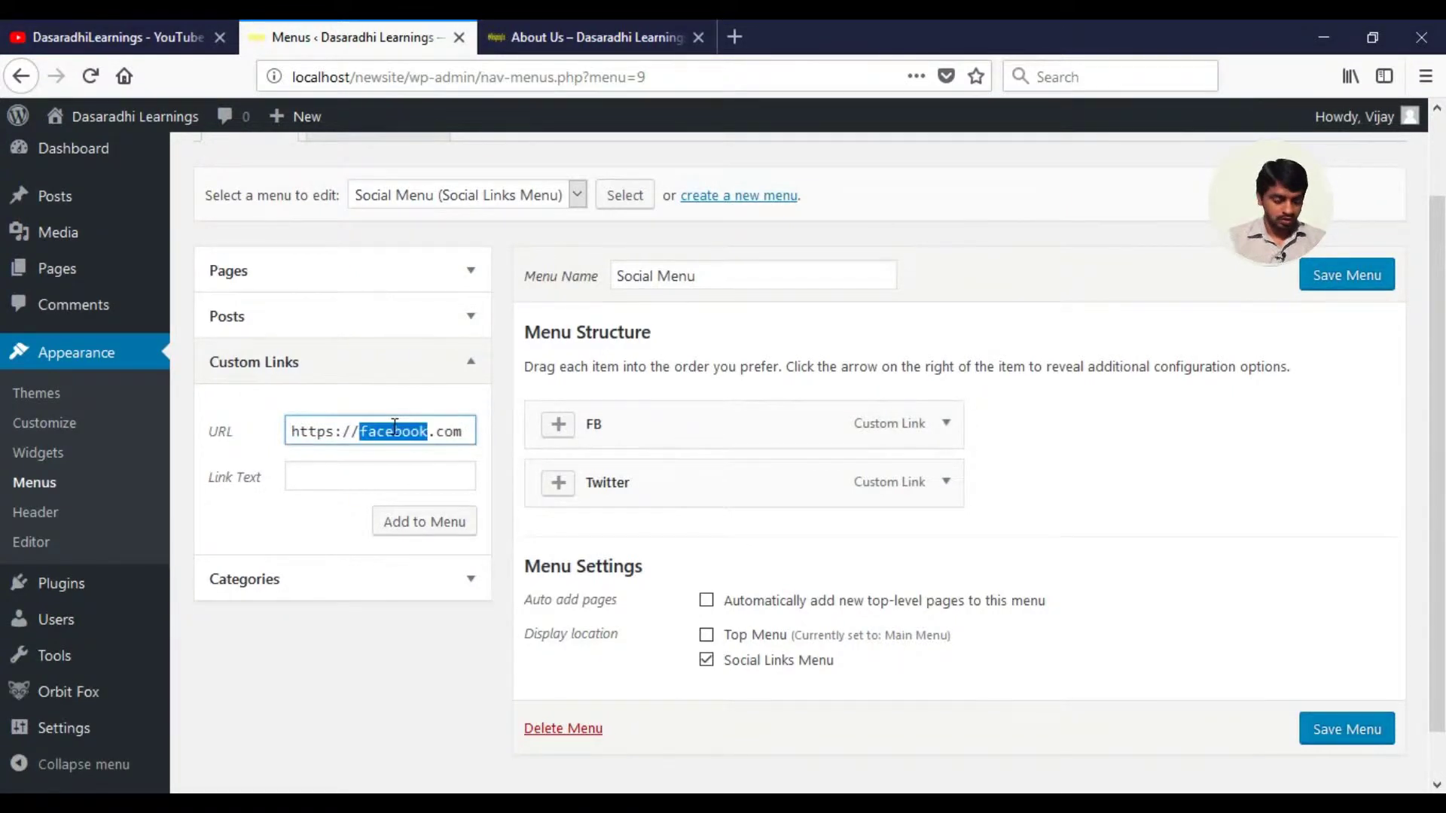
type("youtub")
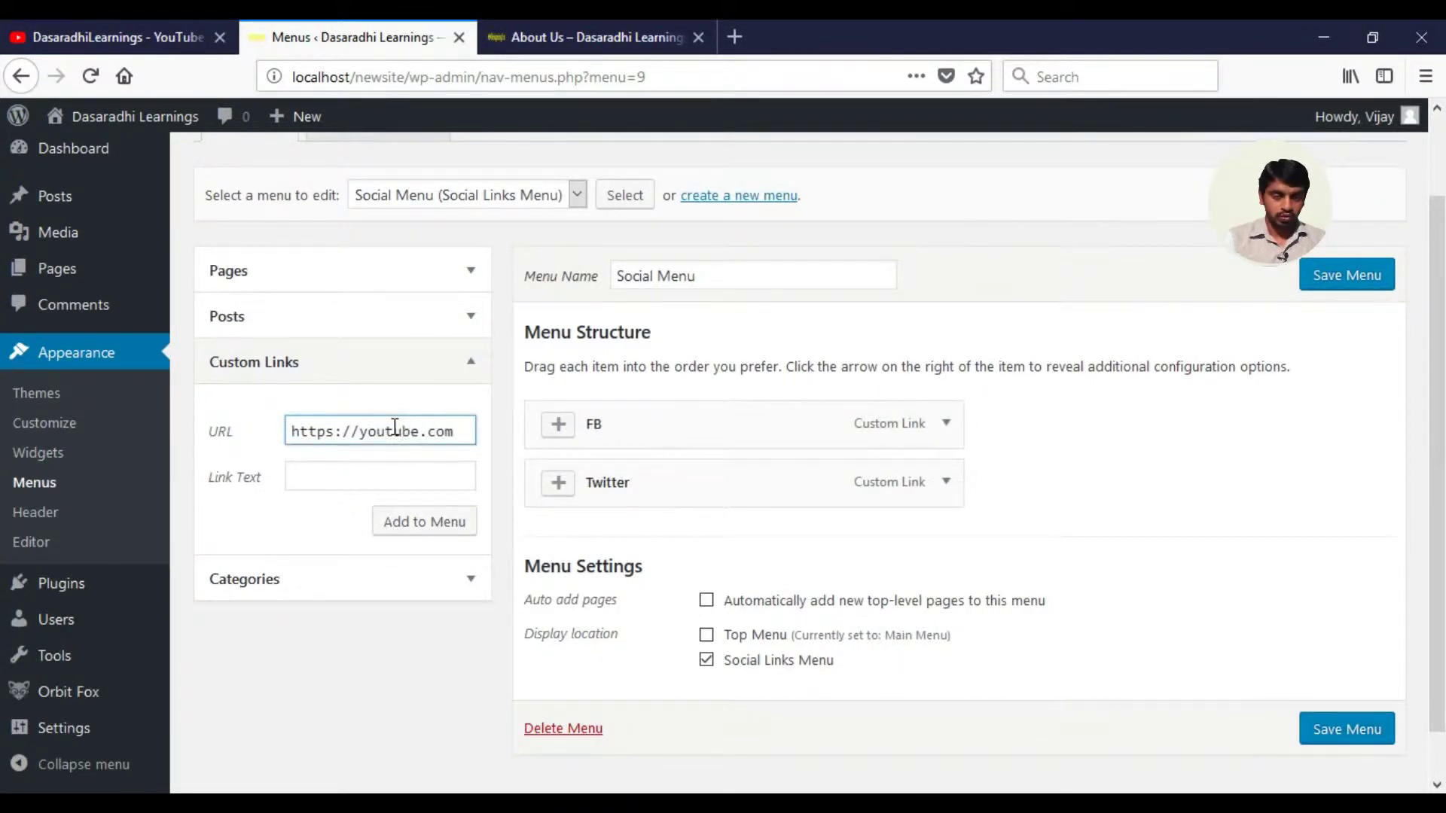
left_click(368, 468)
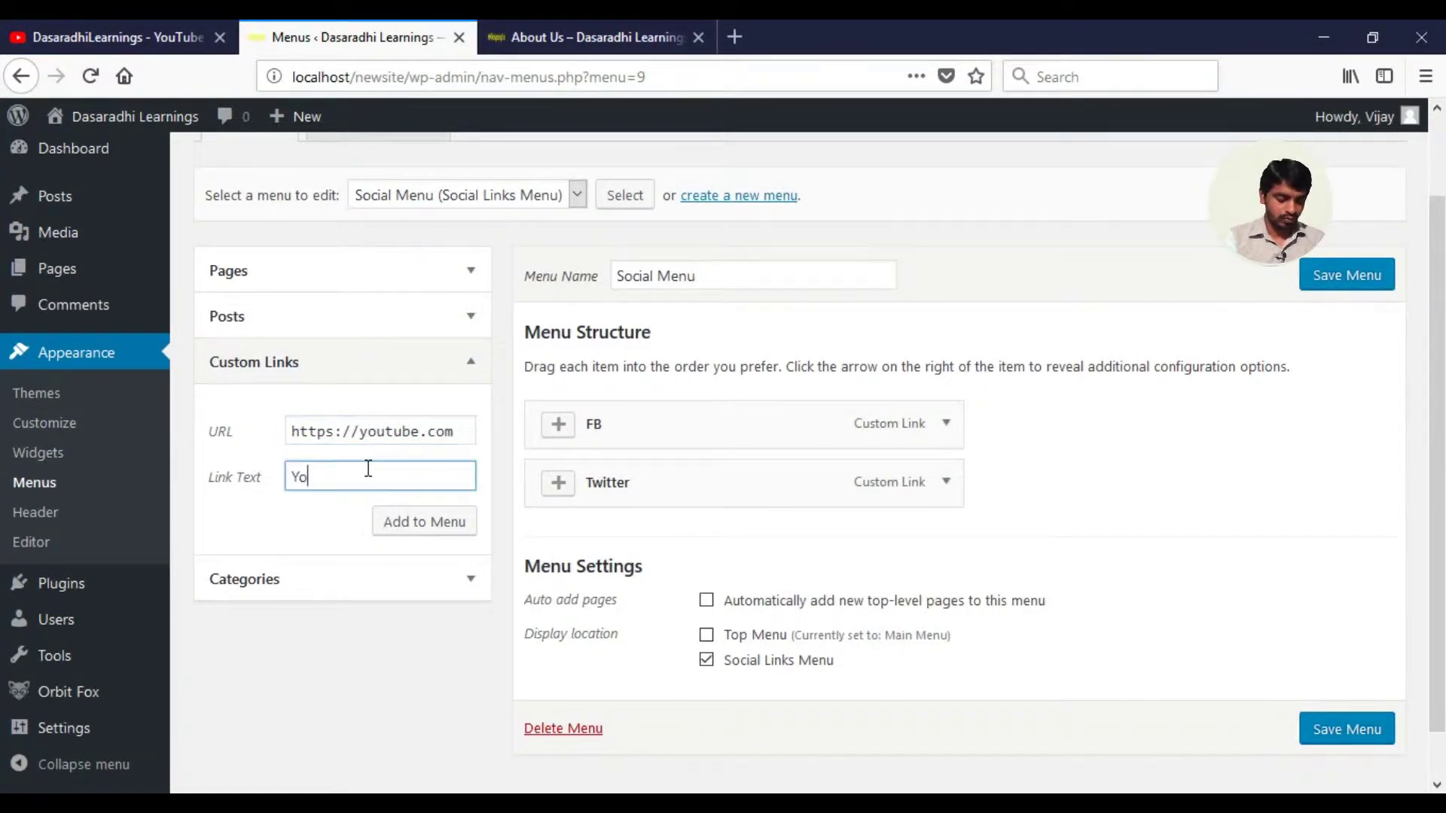
left_click(457, 527)
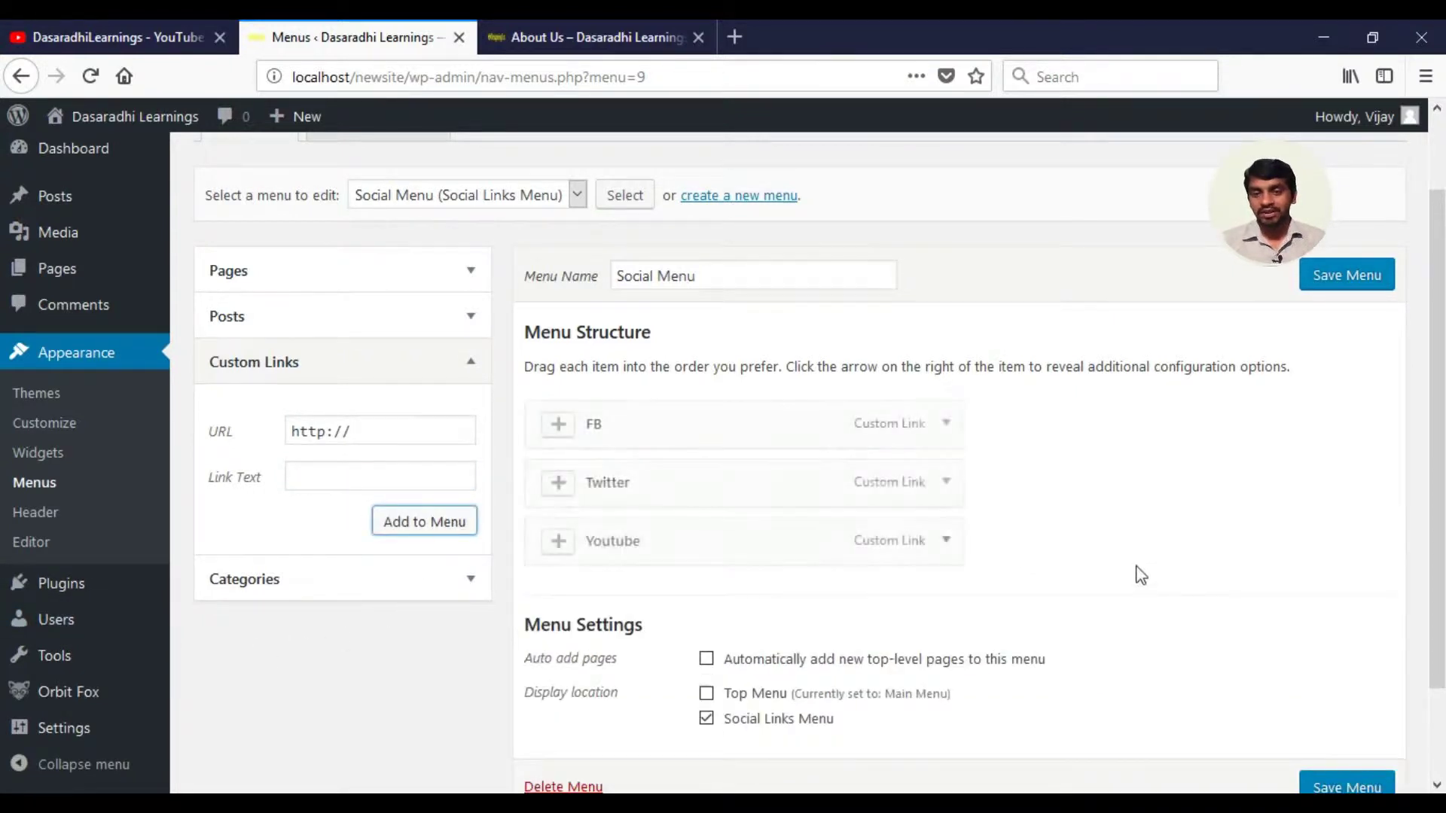
Step: Save the Social Menu and check the social links in the footer of the reloaded About Us page
scroll(1433, 517, "down", 3)
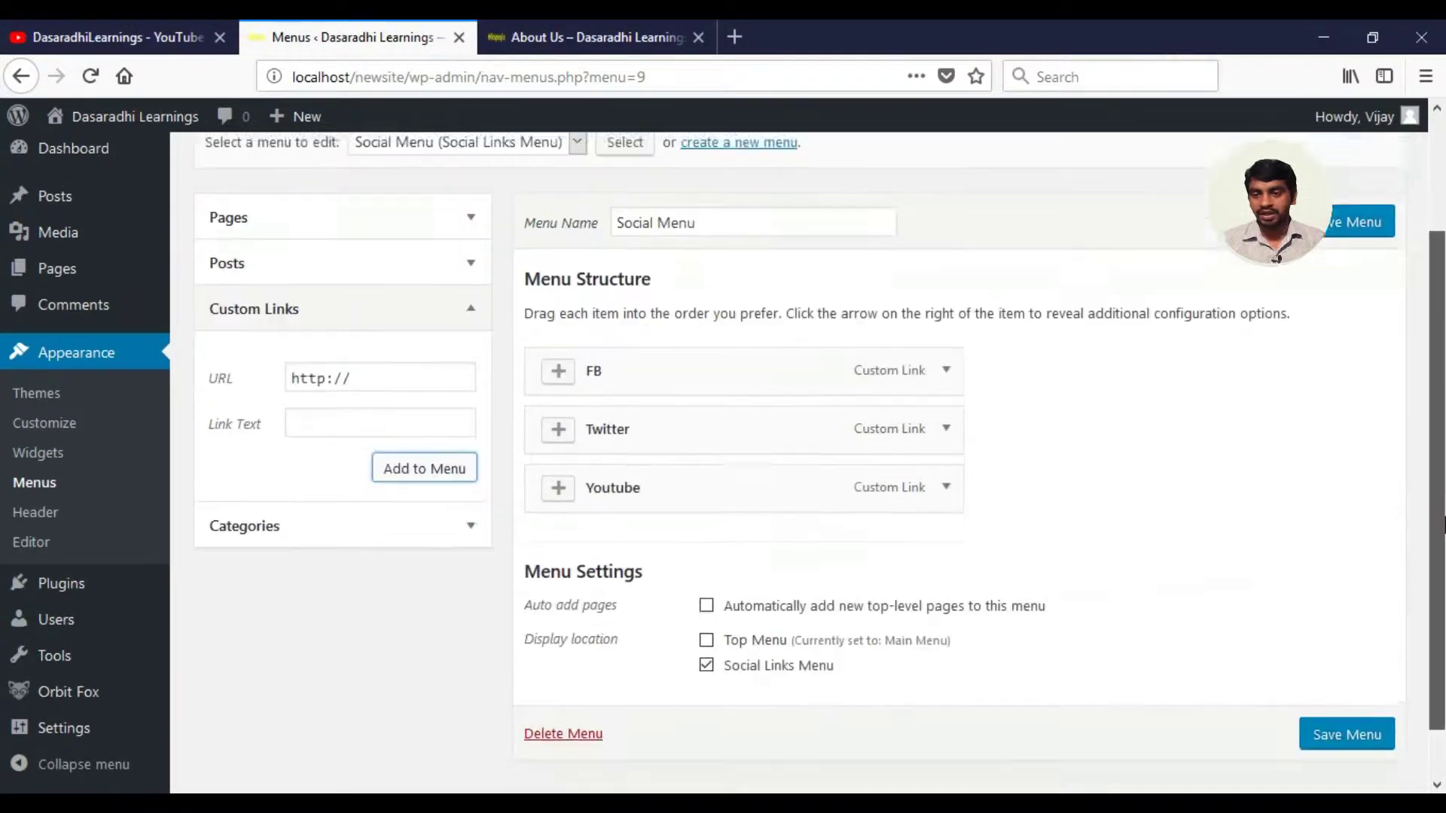
left_click(1379, 683)
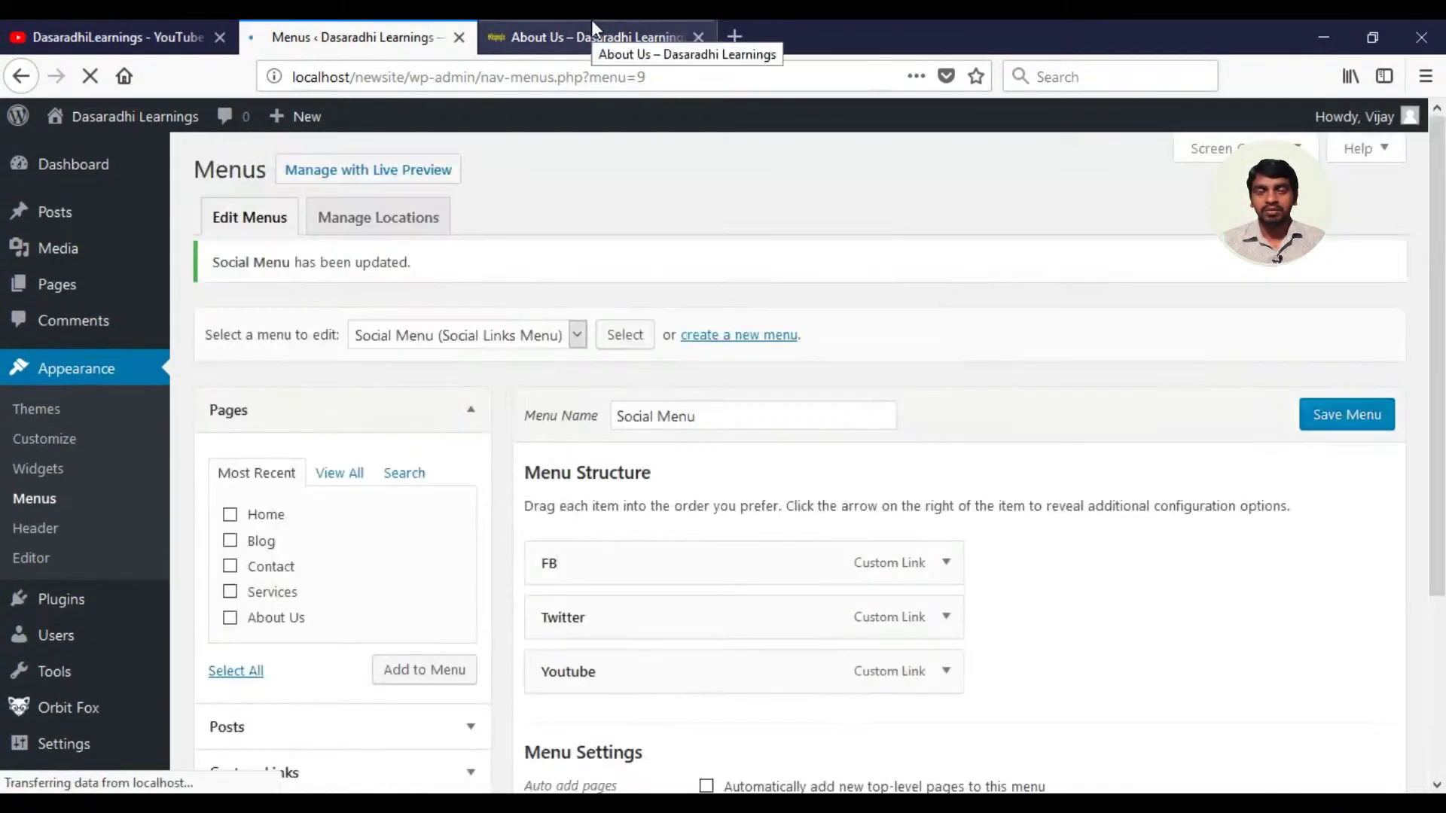
left_click(590, 29)
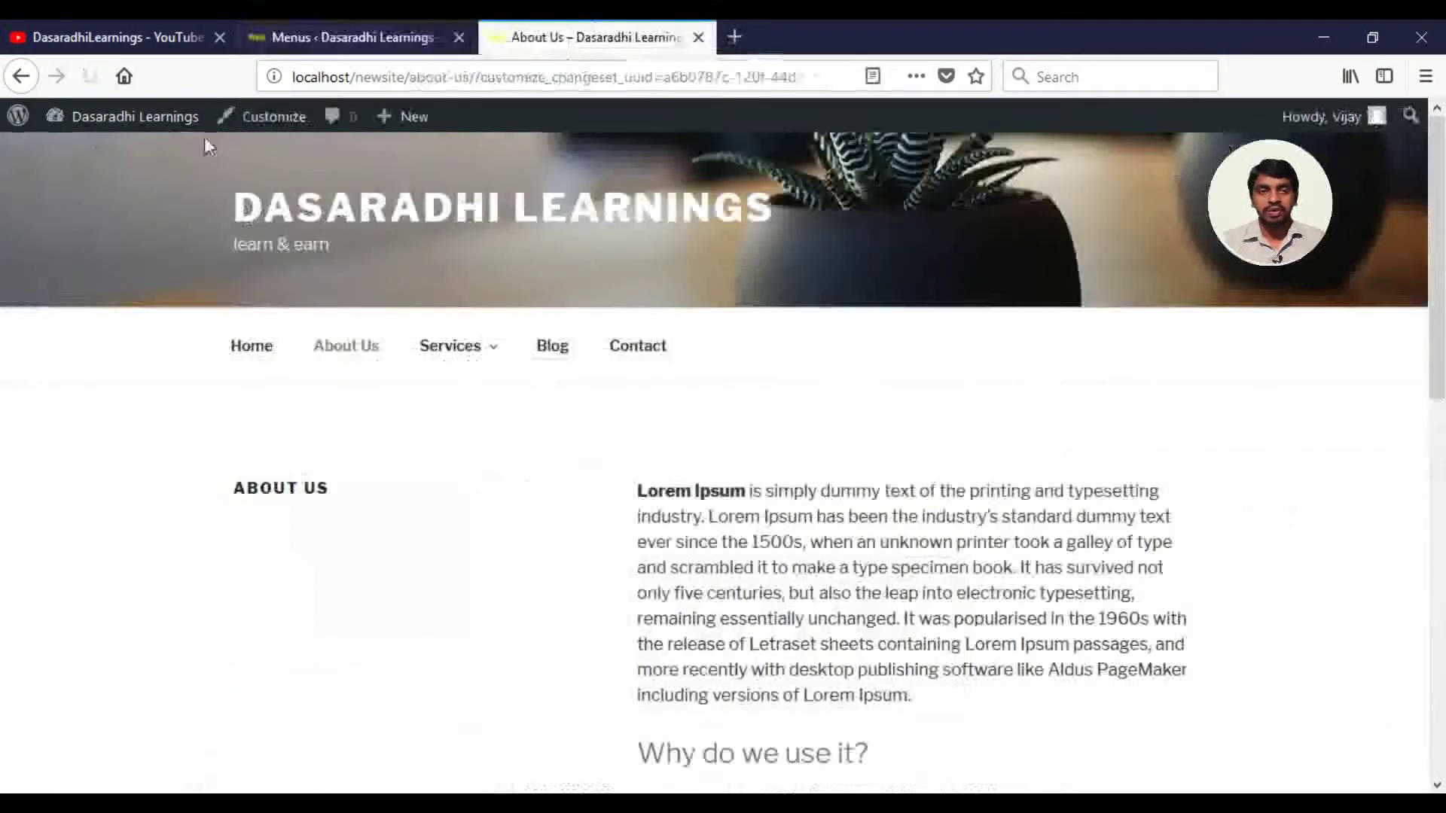
left_click(89, 76)
left_click_drag(1443, 229, 1442, 580)
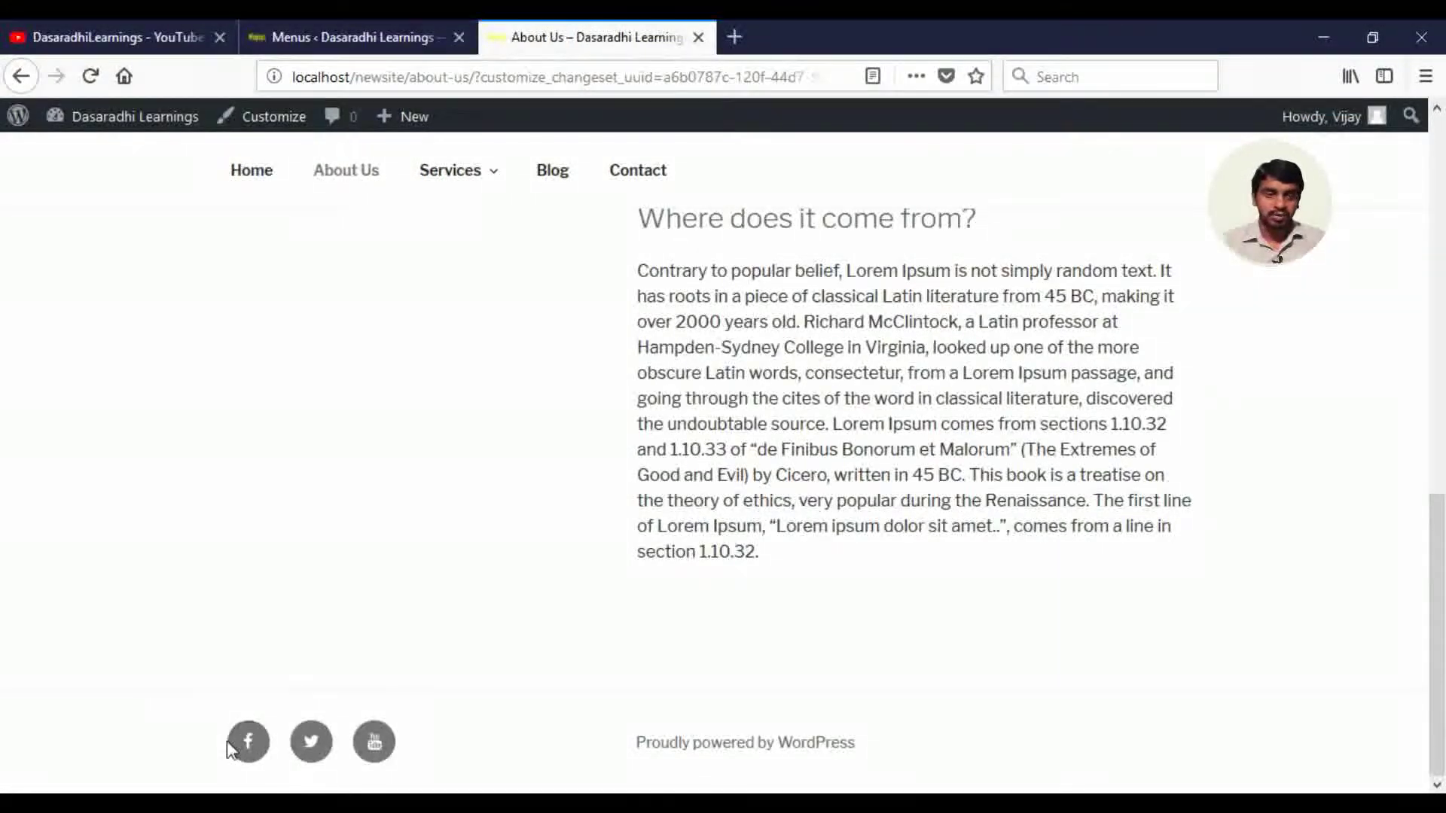
left_click(364, 37)
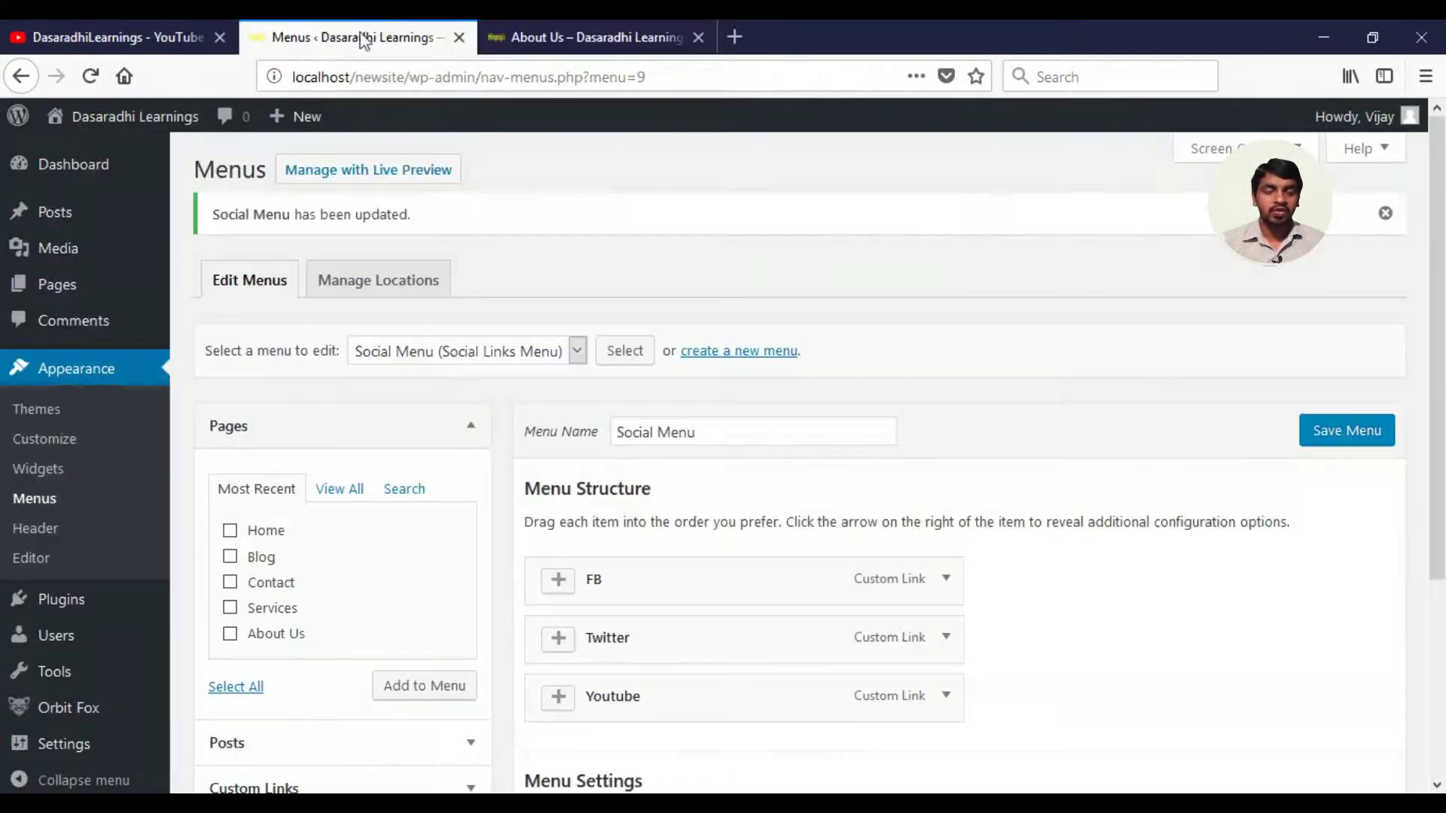
scroll(1443, 369, "down", 3)
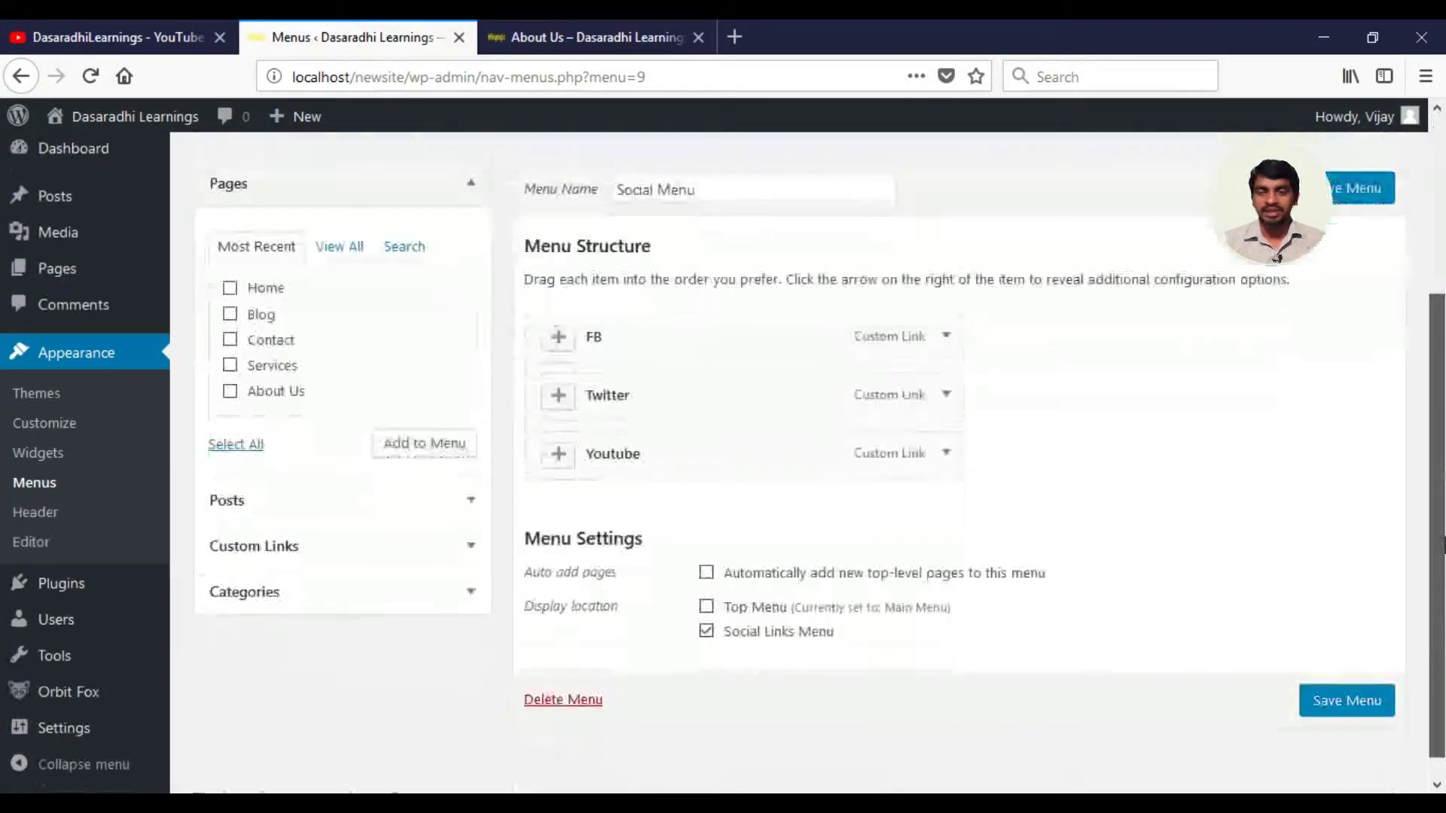
left_click(397, 548)
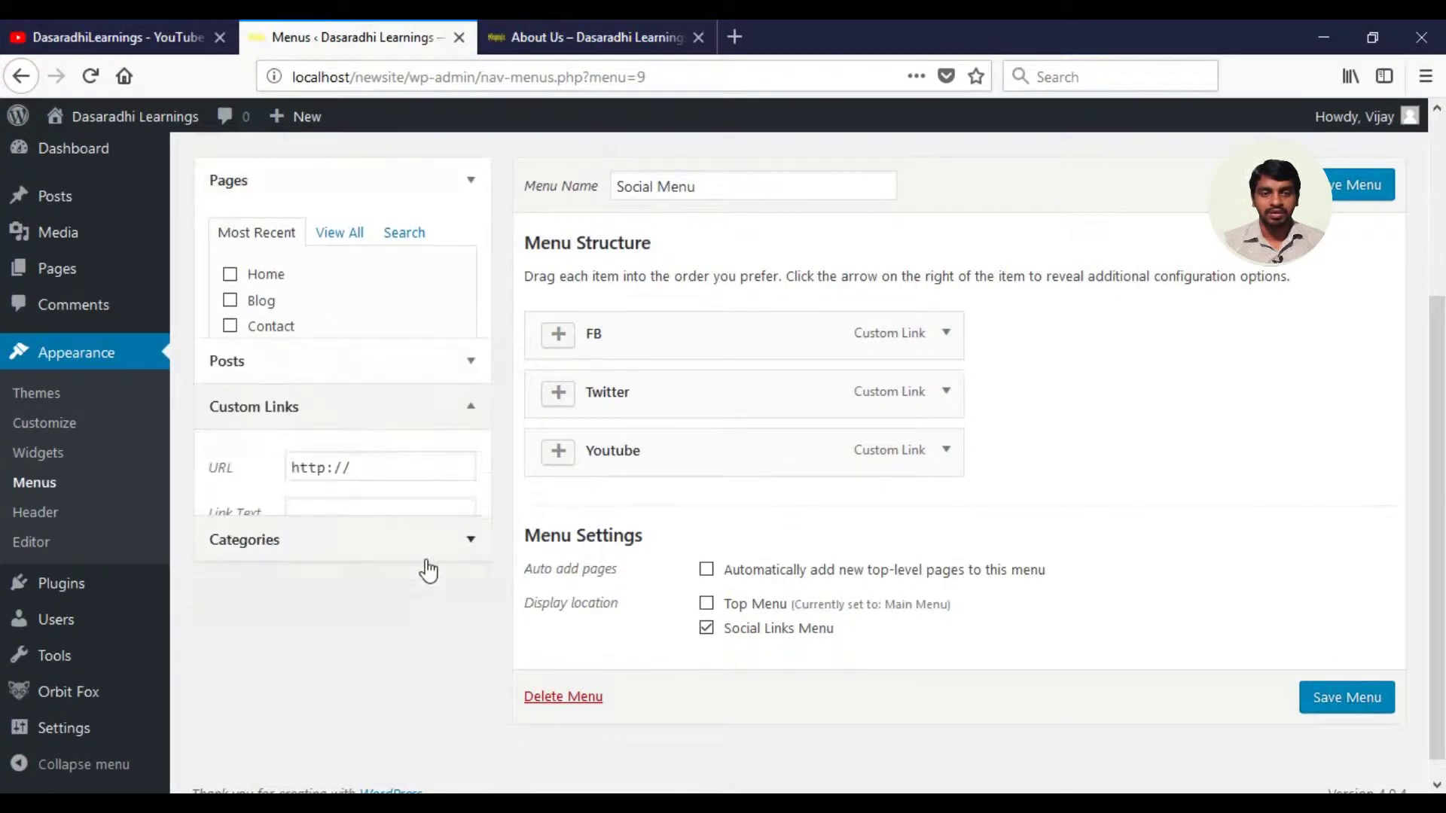
left_click(383, 346)
key("ctrl+a")
type("https://facebook.com")
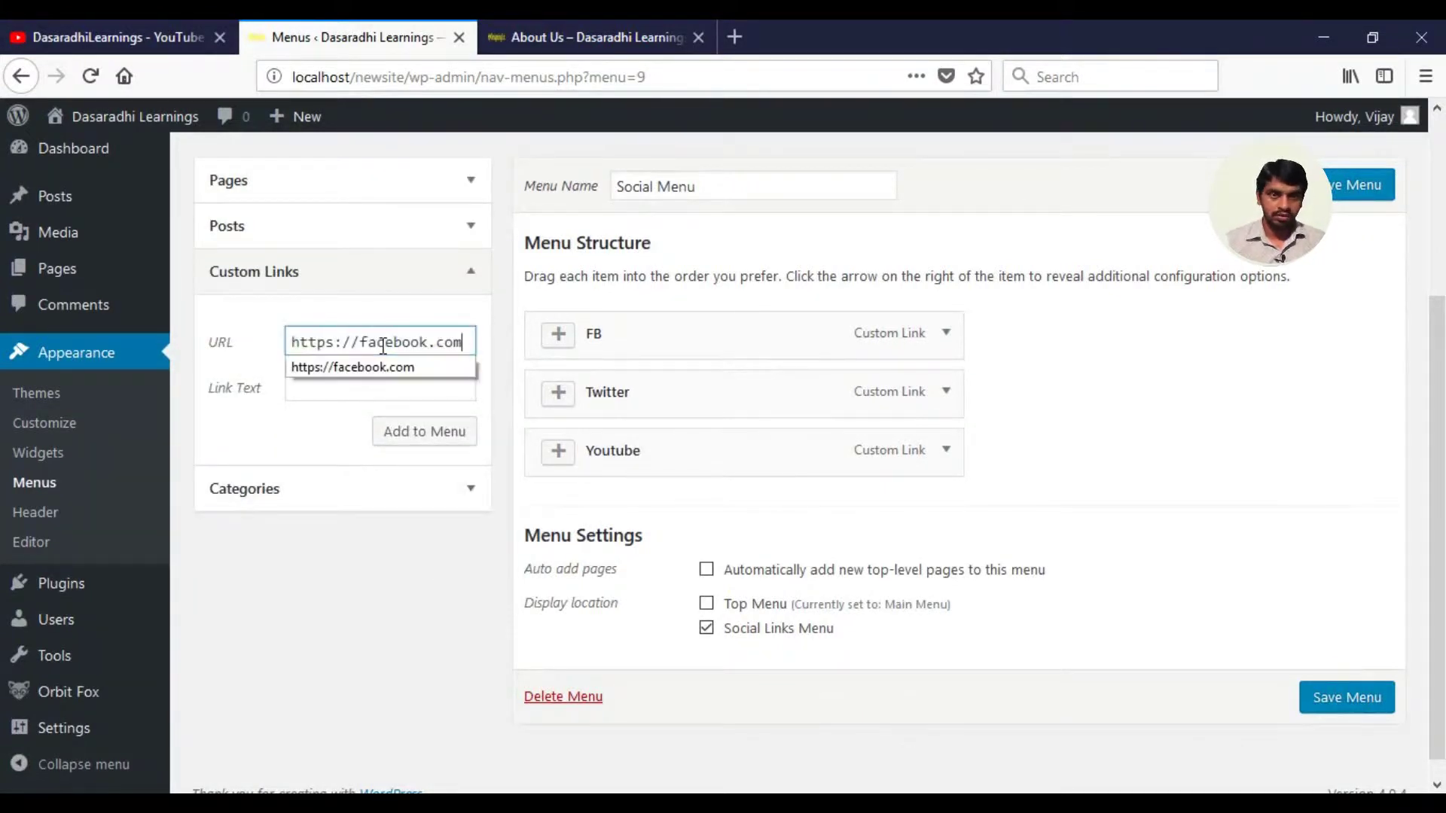
double_click(383, 346)
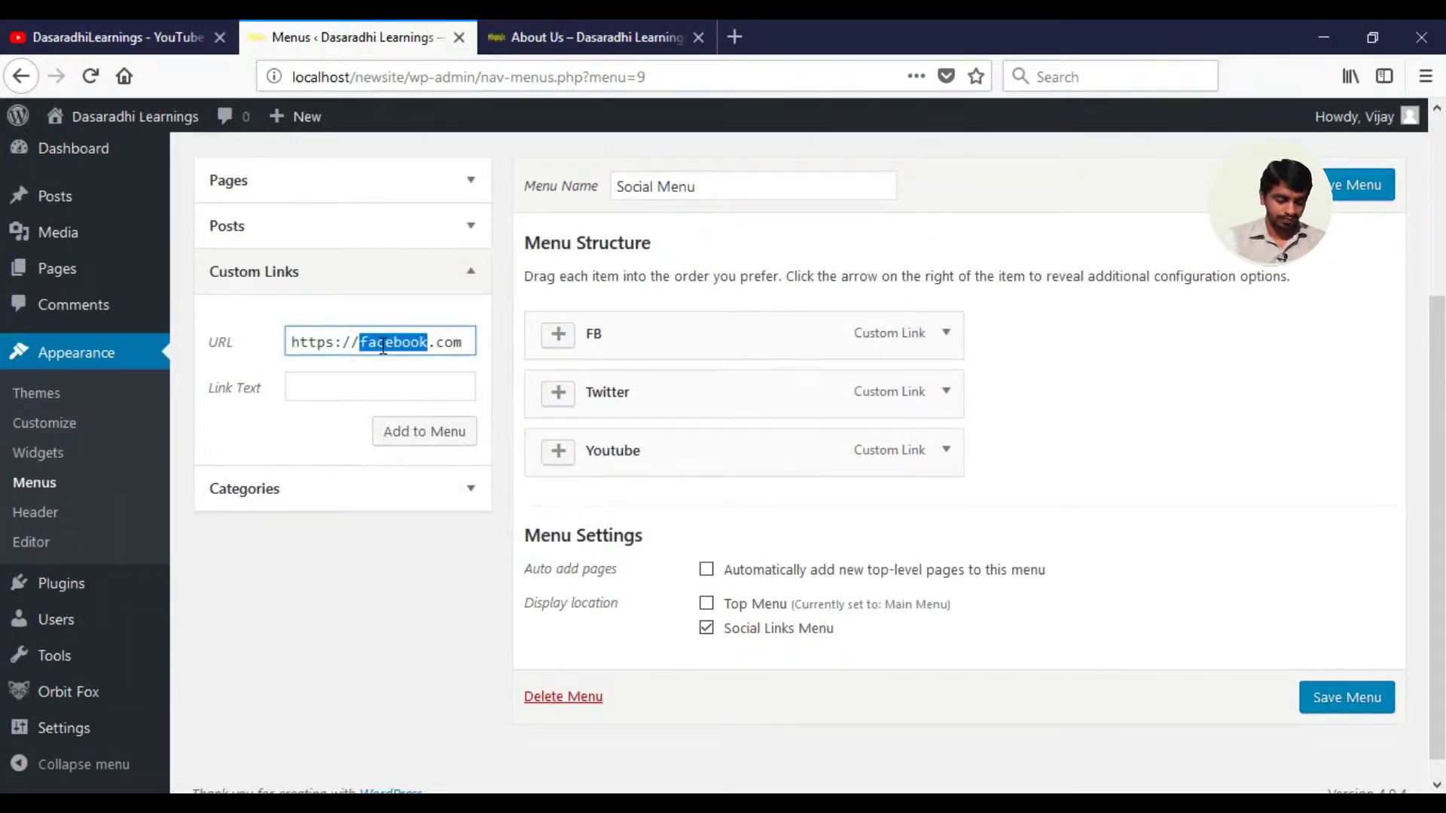
type("instagram")
key("Tab")
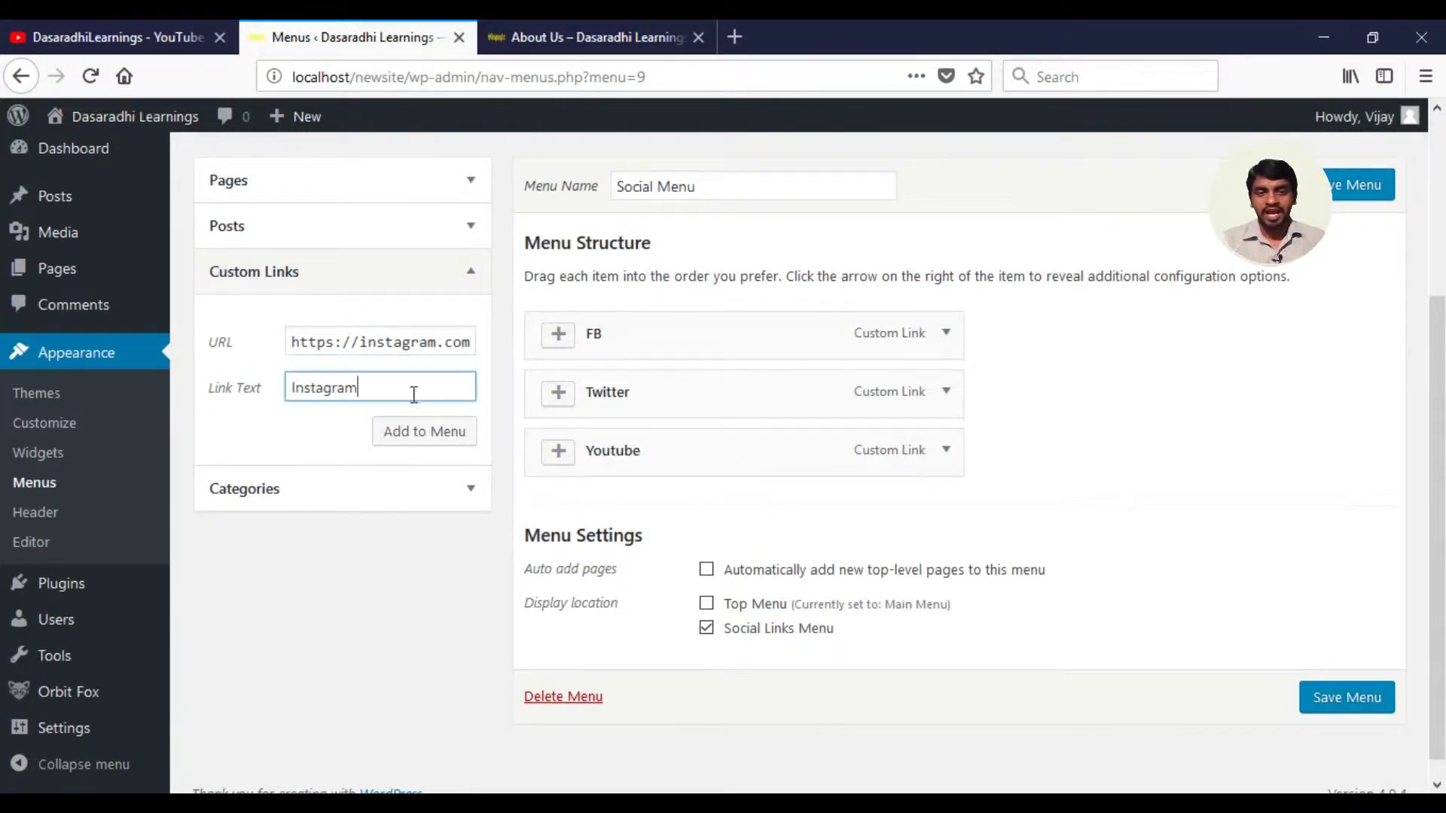
left_click(428, 431)
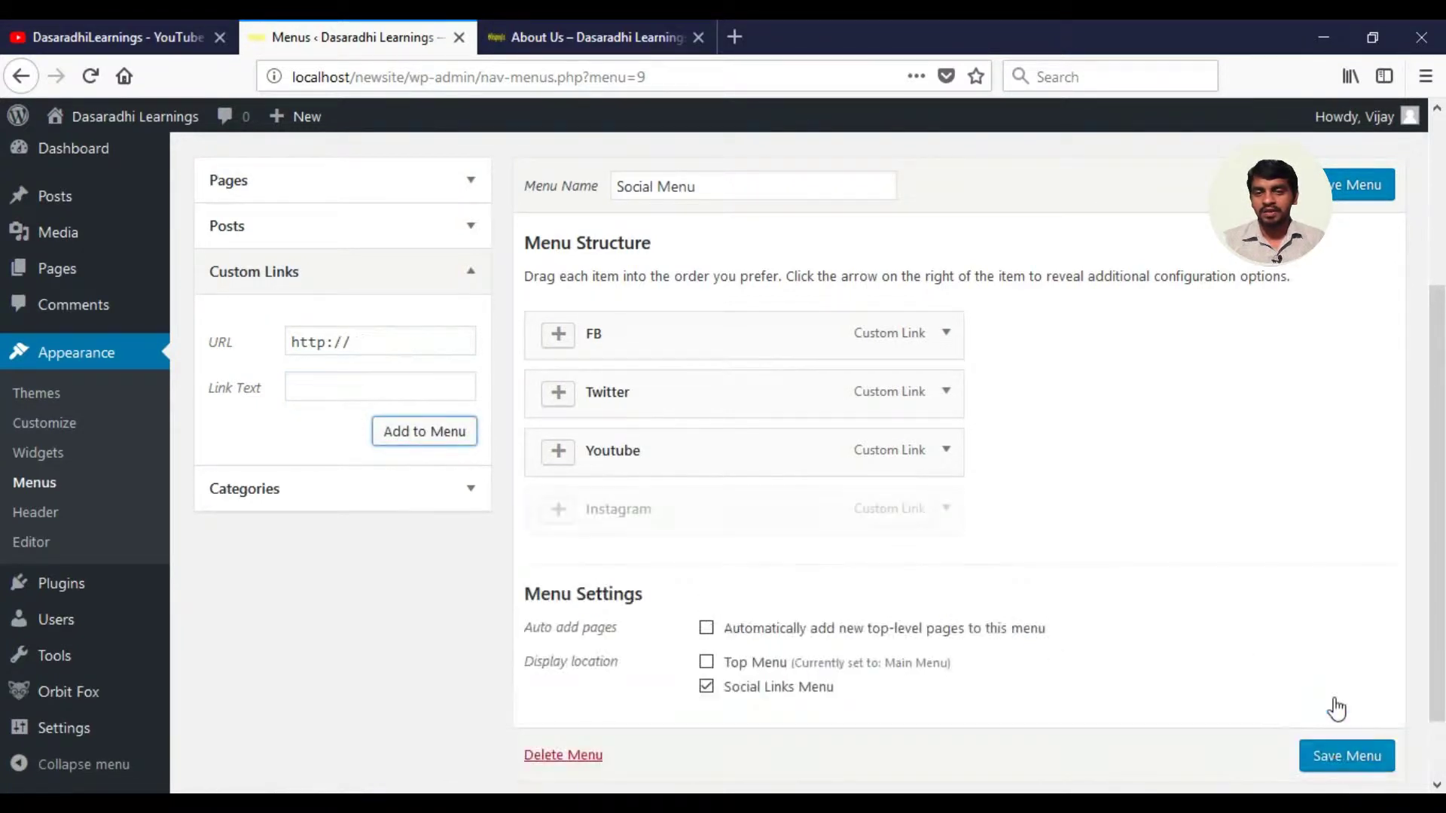
Step: Save the Social Menu and reload the About Us page to check its links
left_click(1345, 755)
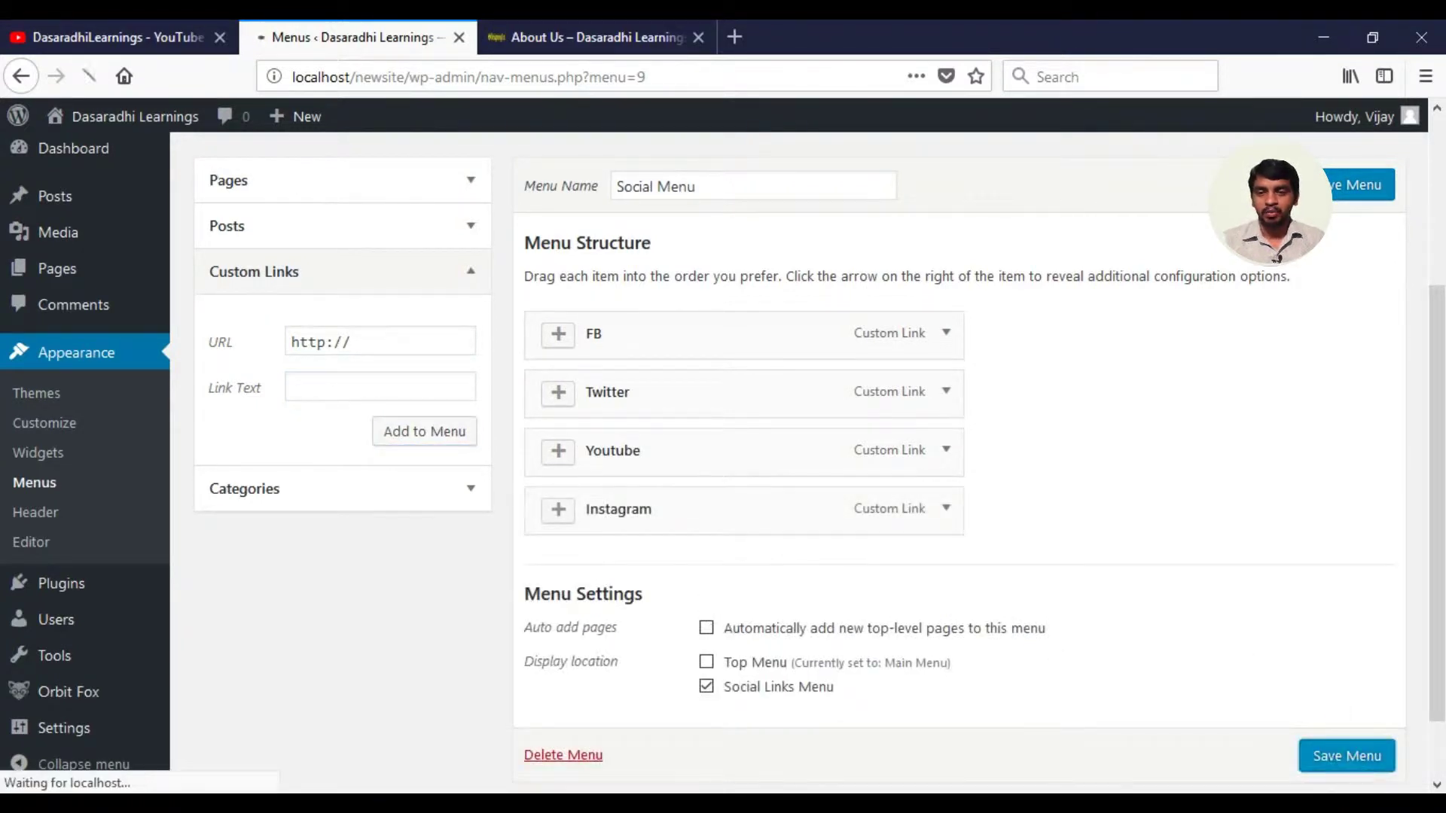
left_click(590, 34)
left_click(87, 86)
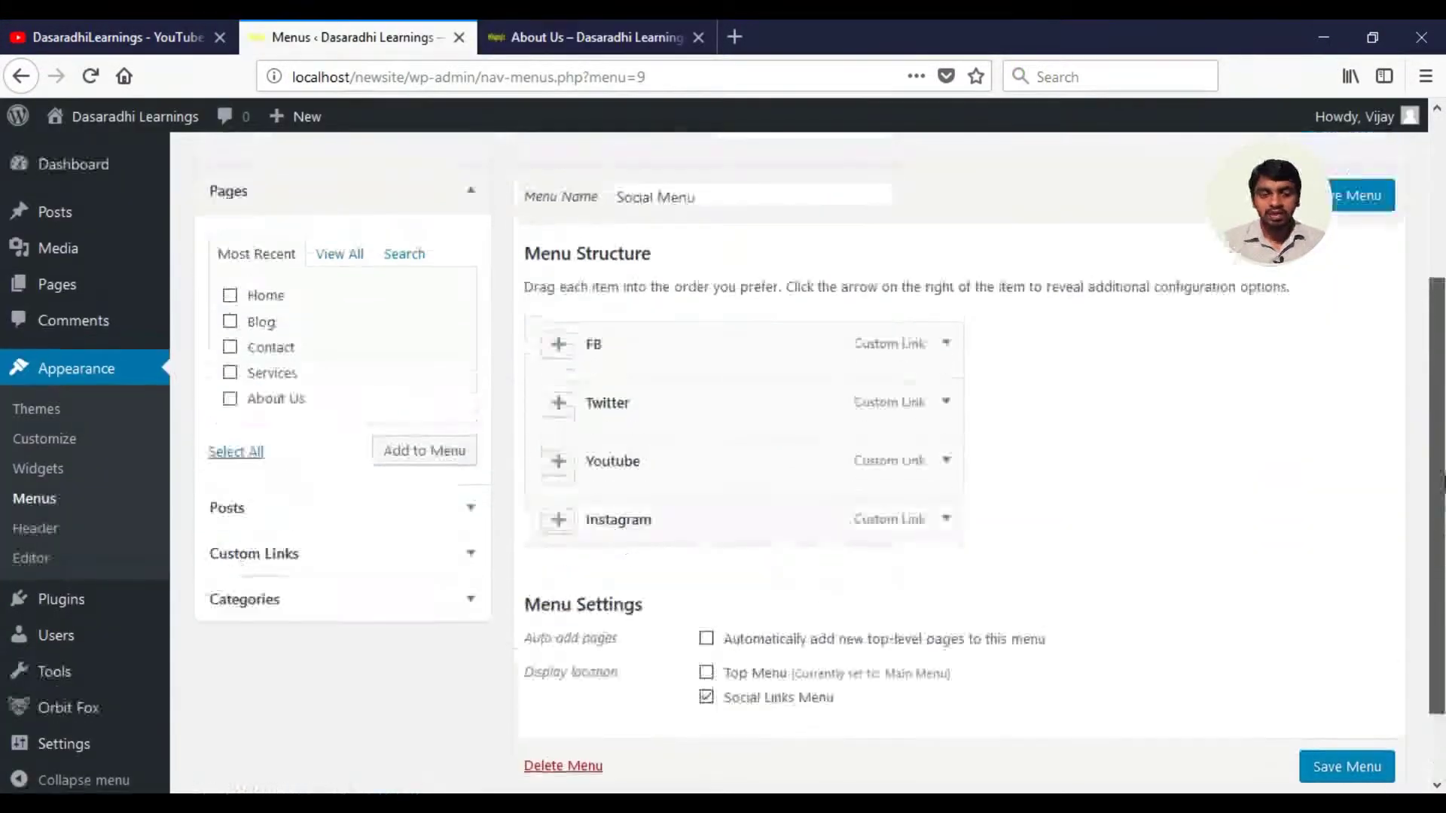
Step: Save the Social Menu with Top Menu as its only display location and check the navigation on the About Us page
scroll(956, 451, "up", 3)
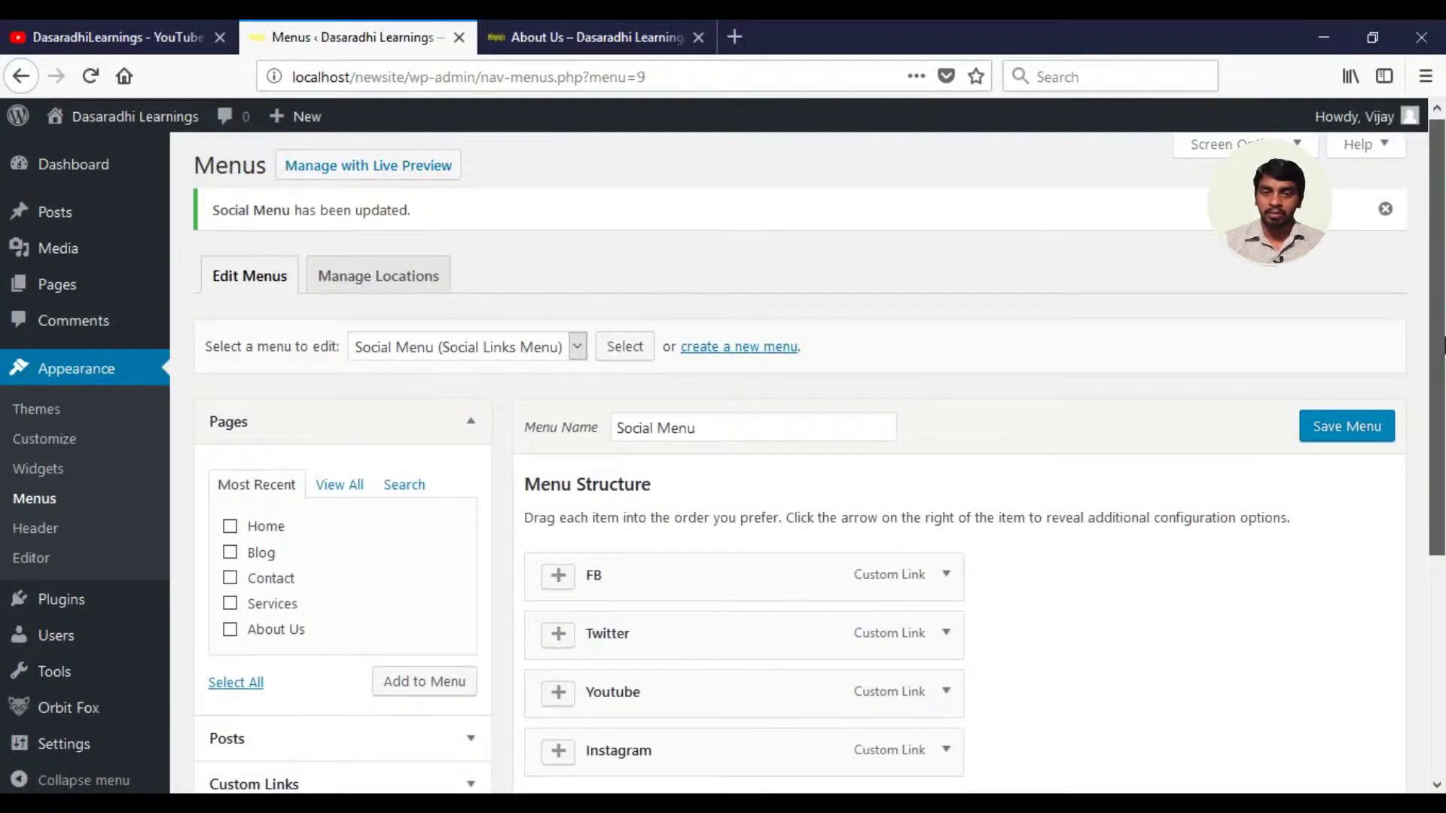
left_click_drag(1443, 344, 1443, 395)
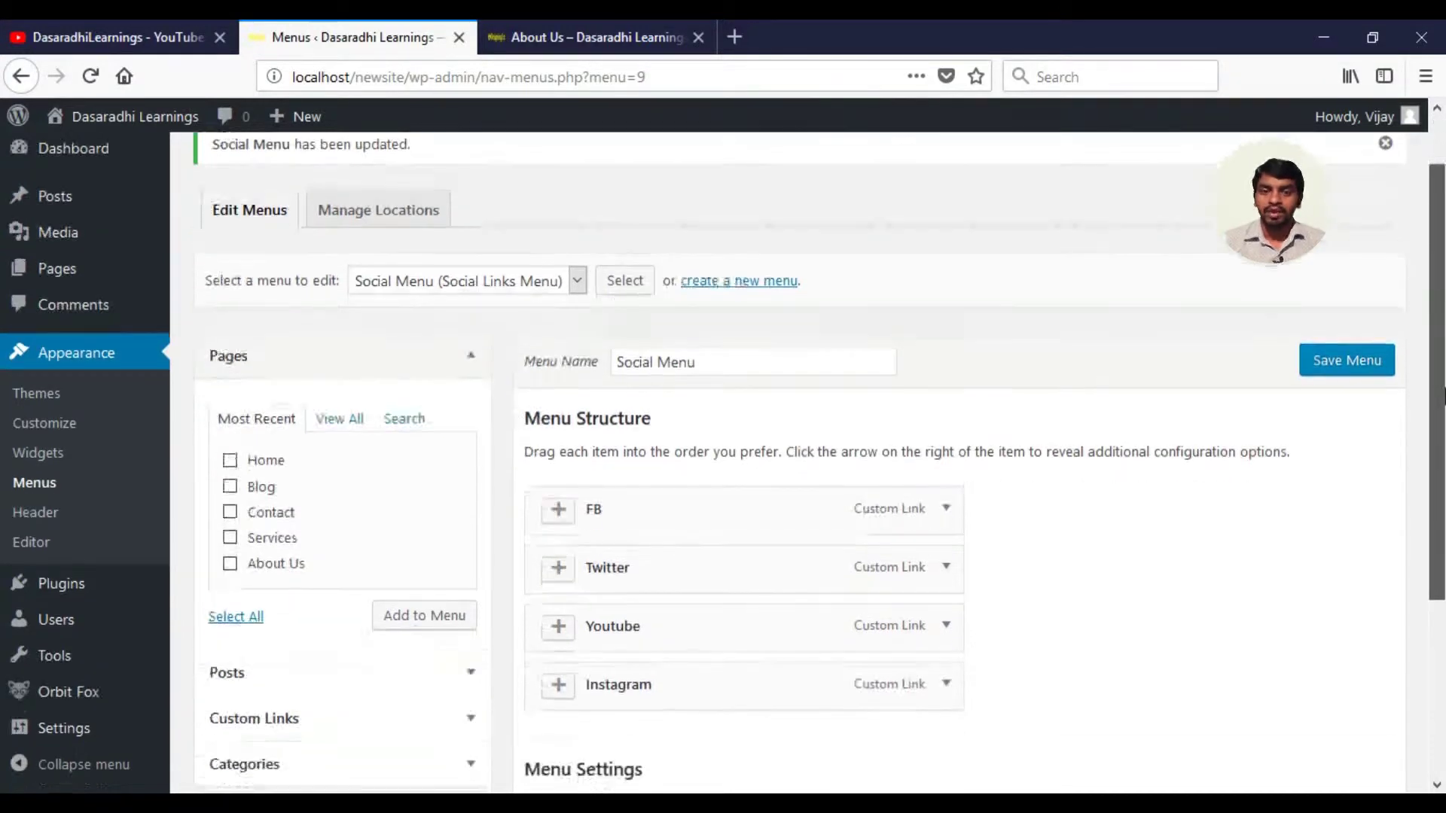
scroll(903, 602, "down", 4)
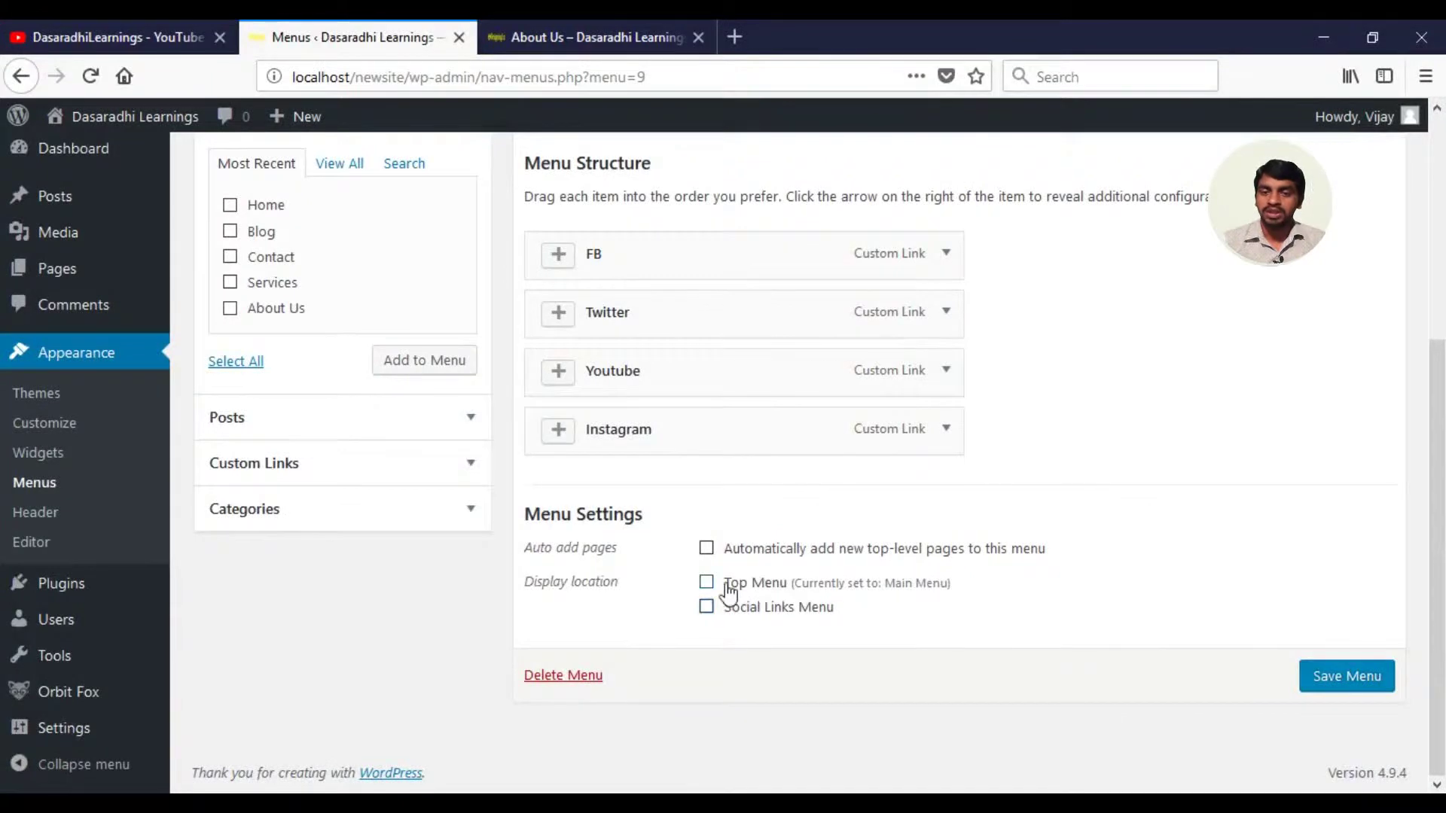
left_click(1331, 691)
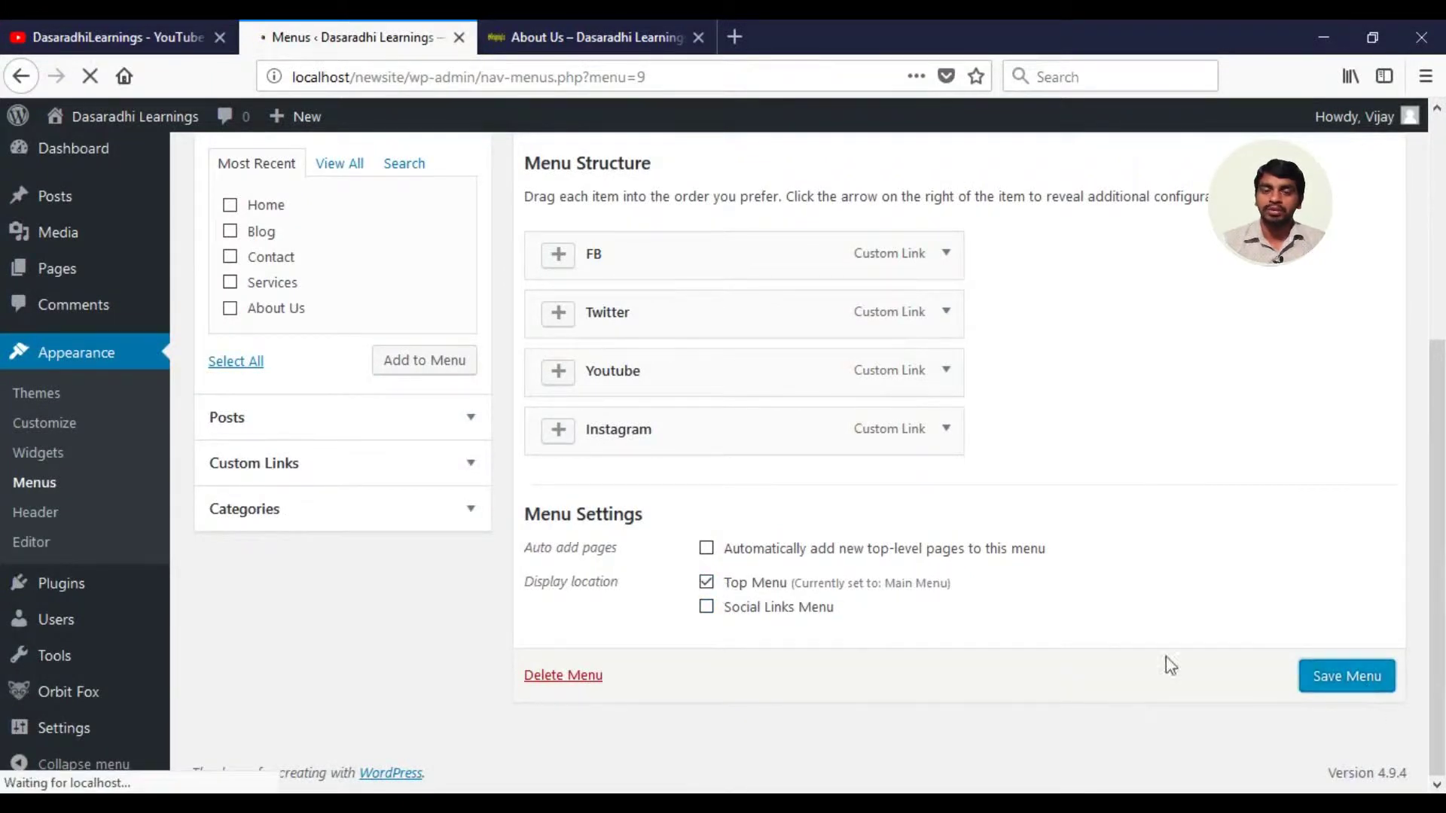
left_click(567, 23)
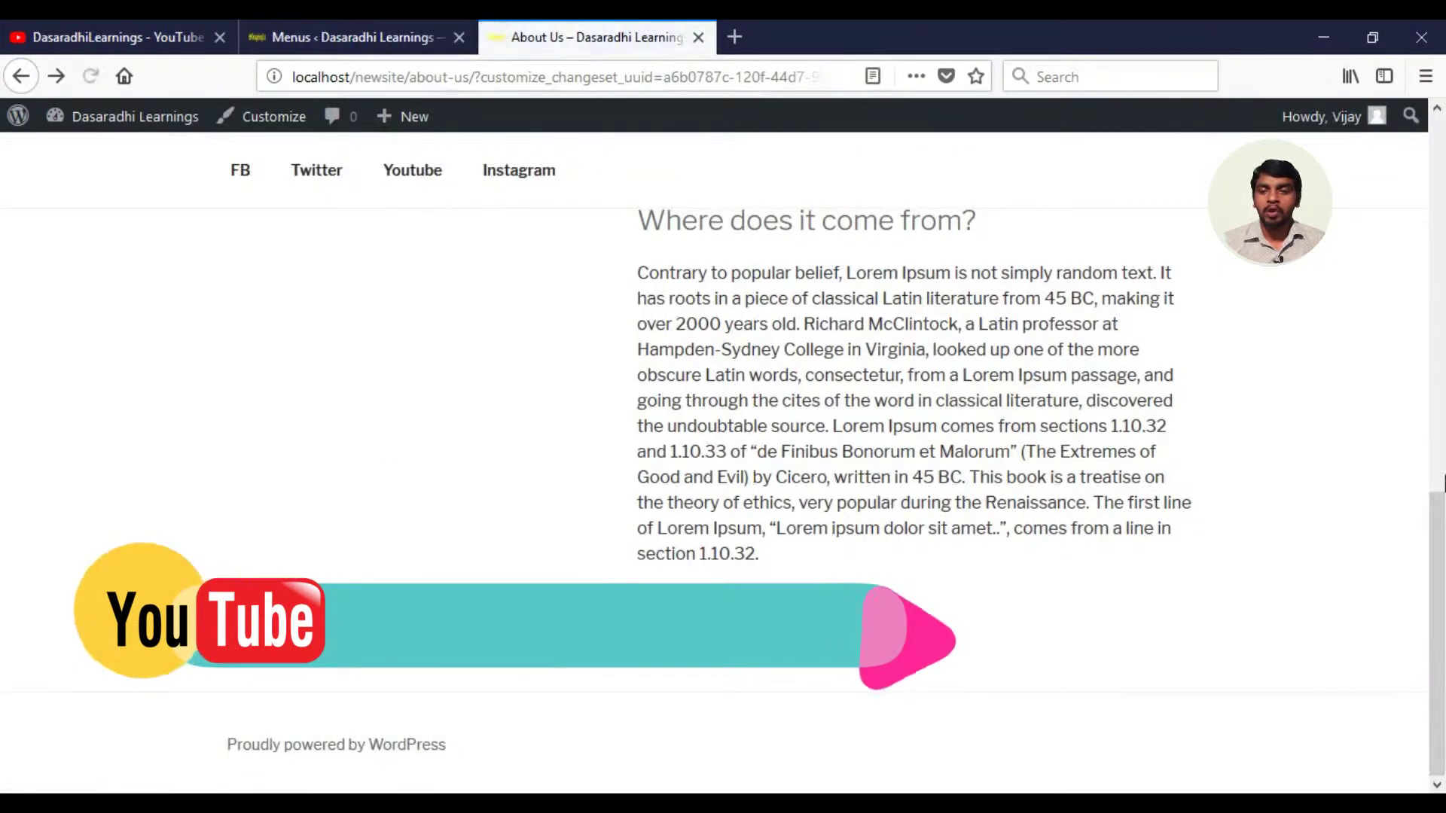
left_click_drag(1438, 572, 1442, 224)
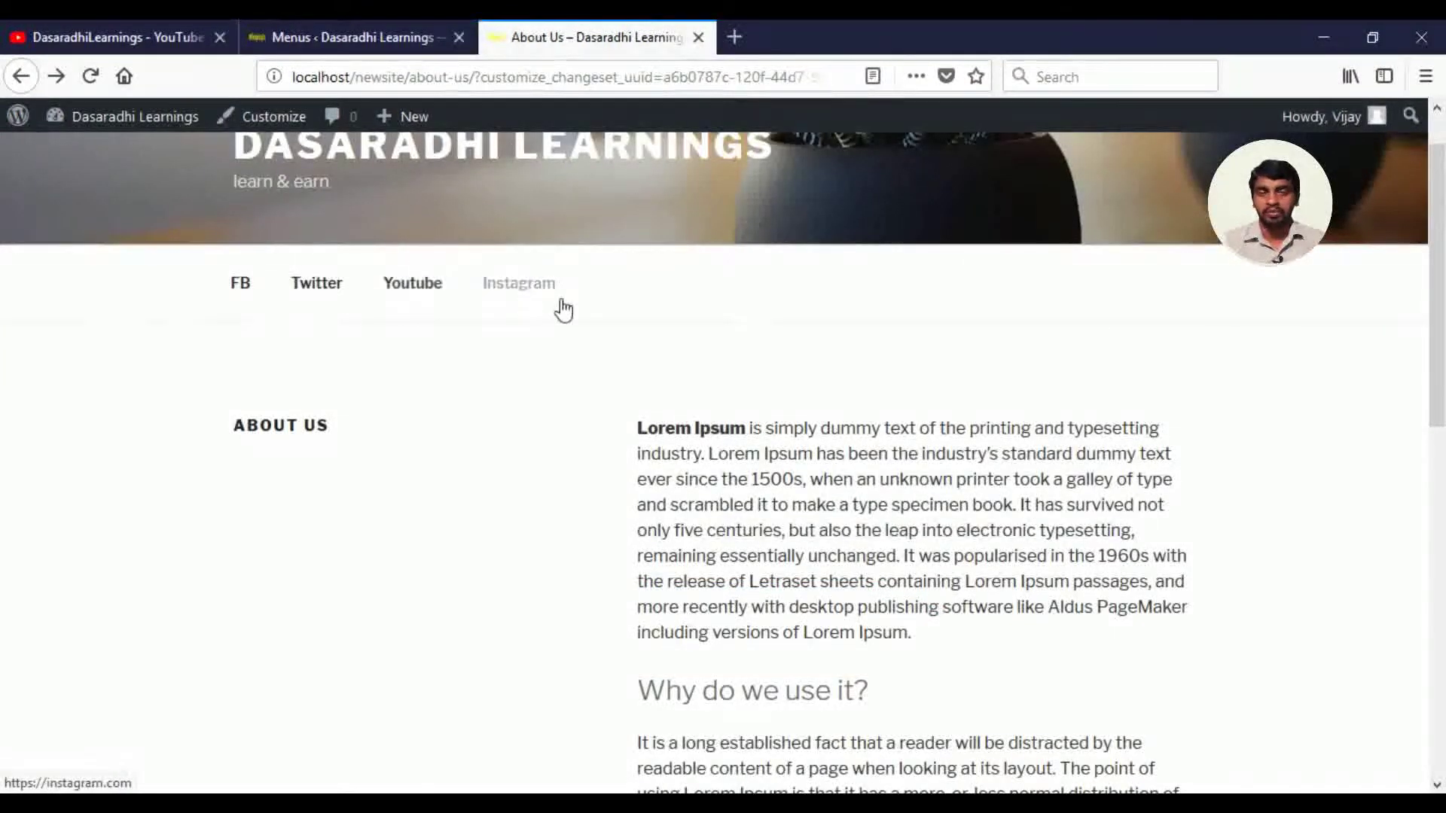
Step: Save the Social Menu with Social Links Menu as its only display location and check the About Us page's footer
left_click(363, 31)
scroll(1277, 595, "down", 5)
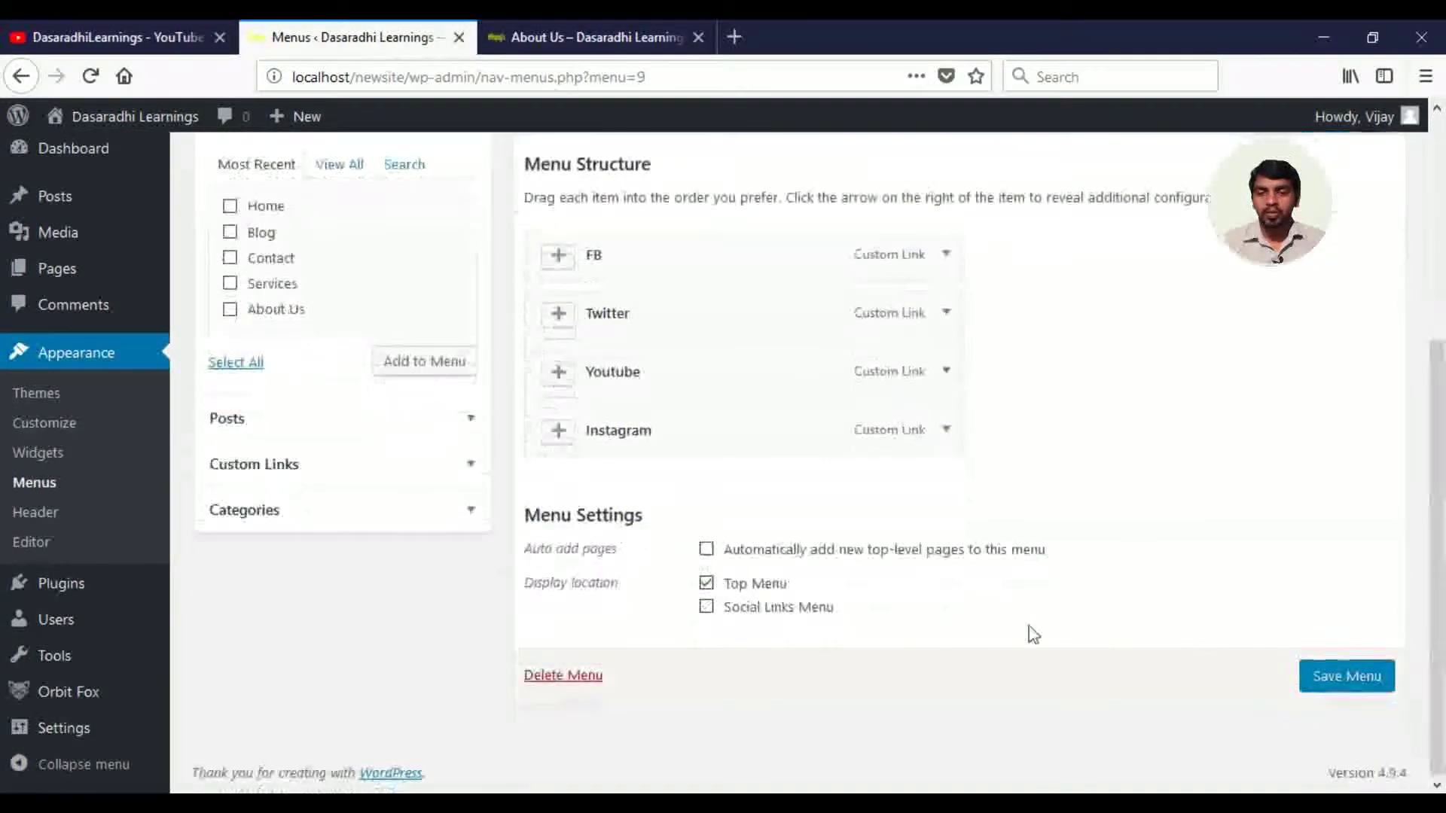
left_click(1323, 676)
left_click(587, 23)
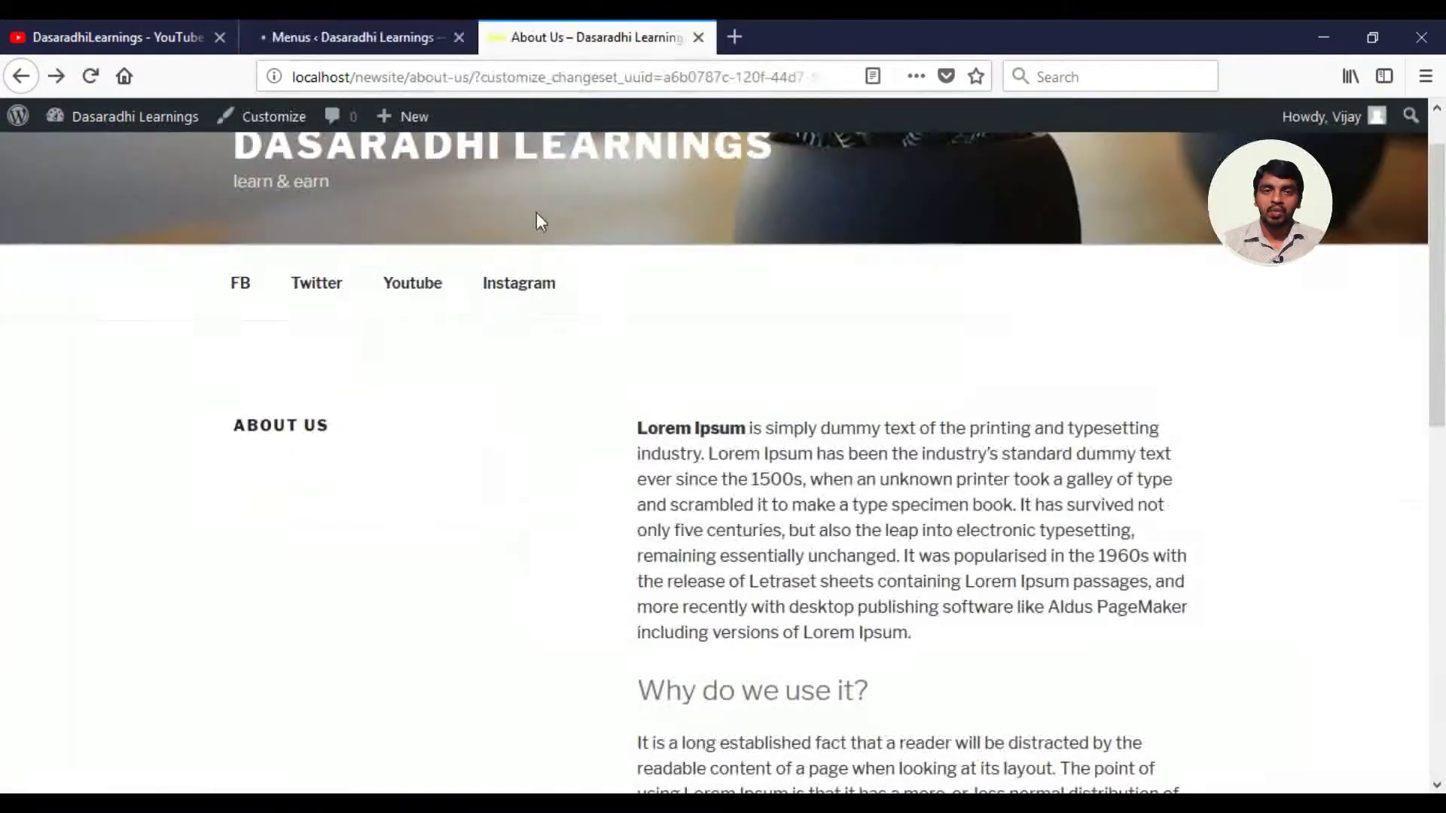
left_click(91, 76)
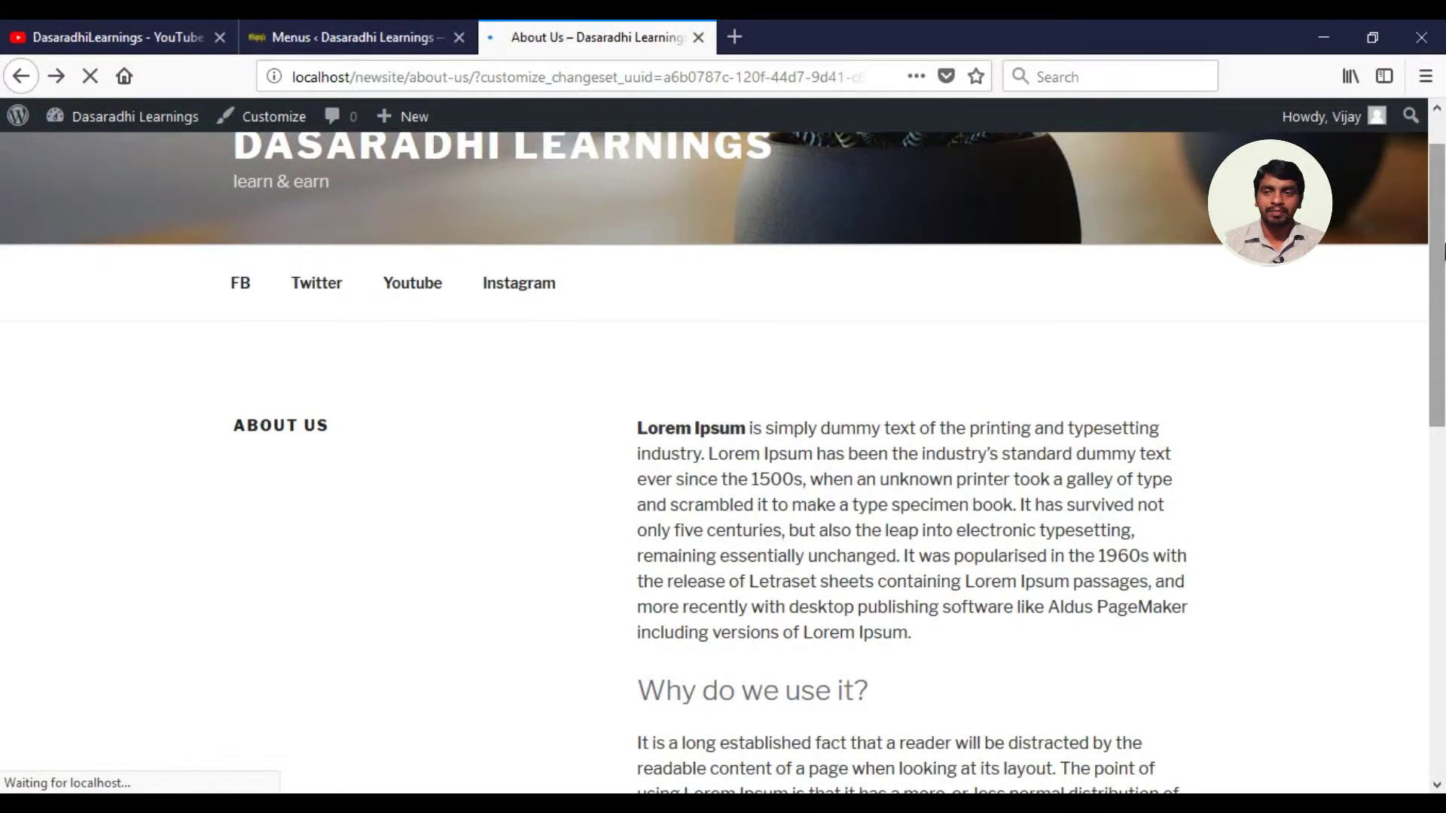
scroll(1442, 252, "down", 10)
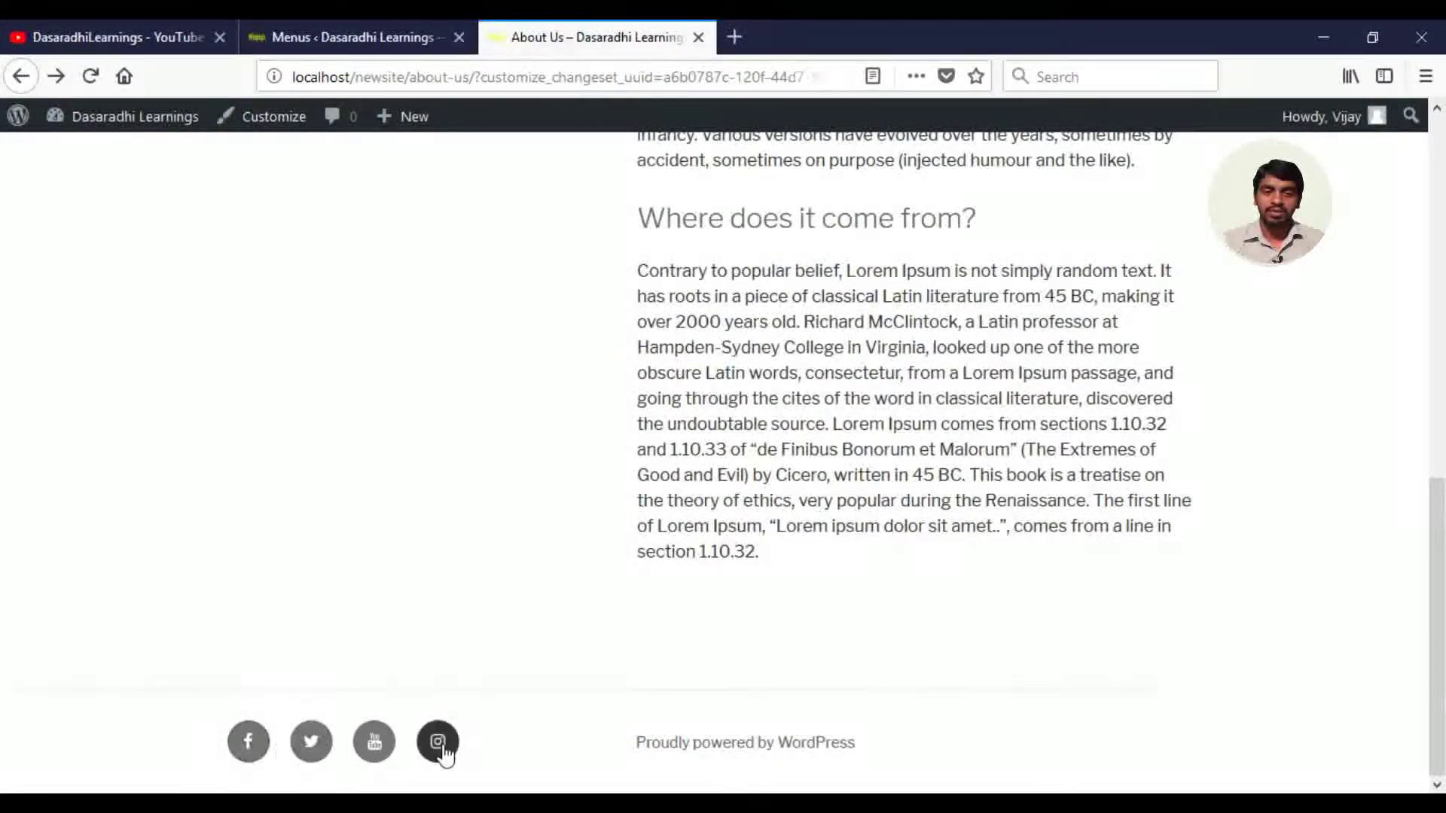
Step: Return to the menu editor and examine the posts, custom links and categories that can be added as menu items
left_click(346, 37)
scroll(1442, 339, "down", 1)
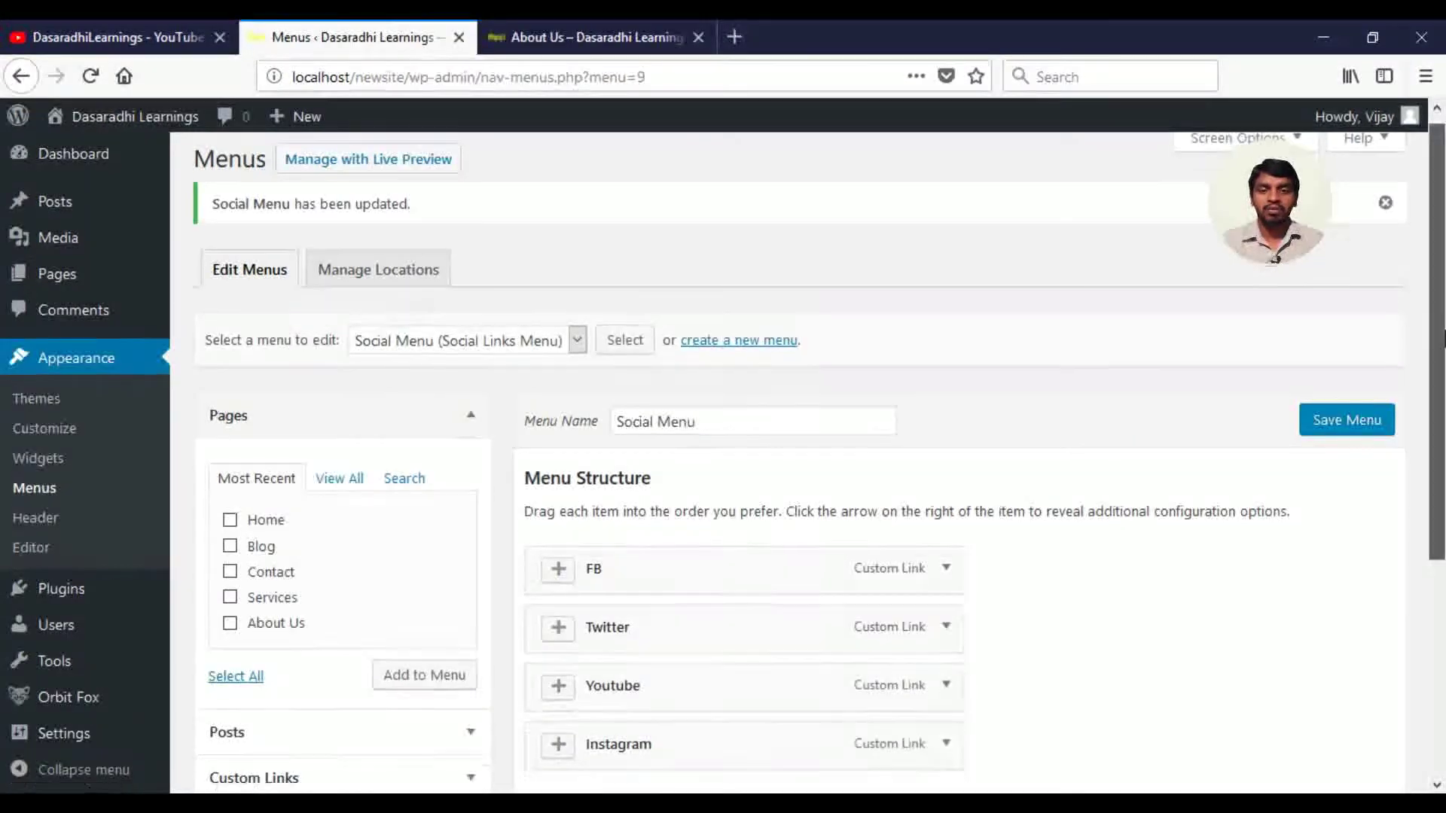
scroll(1443, 339, "down", 3)
scroll(1442, 461, "down", 2)
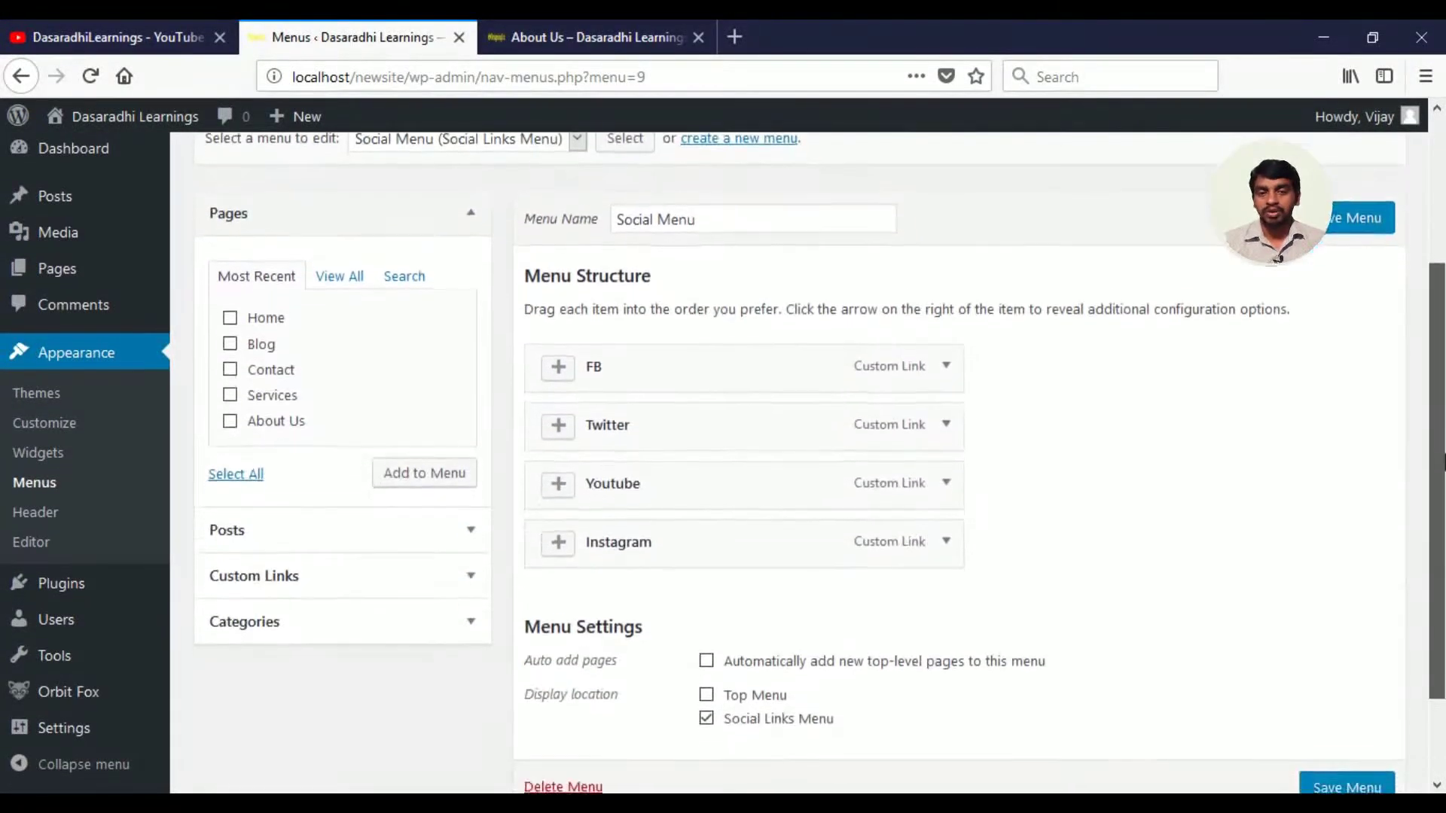
left_click_drag(1443, 461, 1443, 515)
left_click(465, 451)
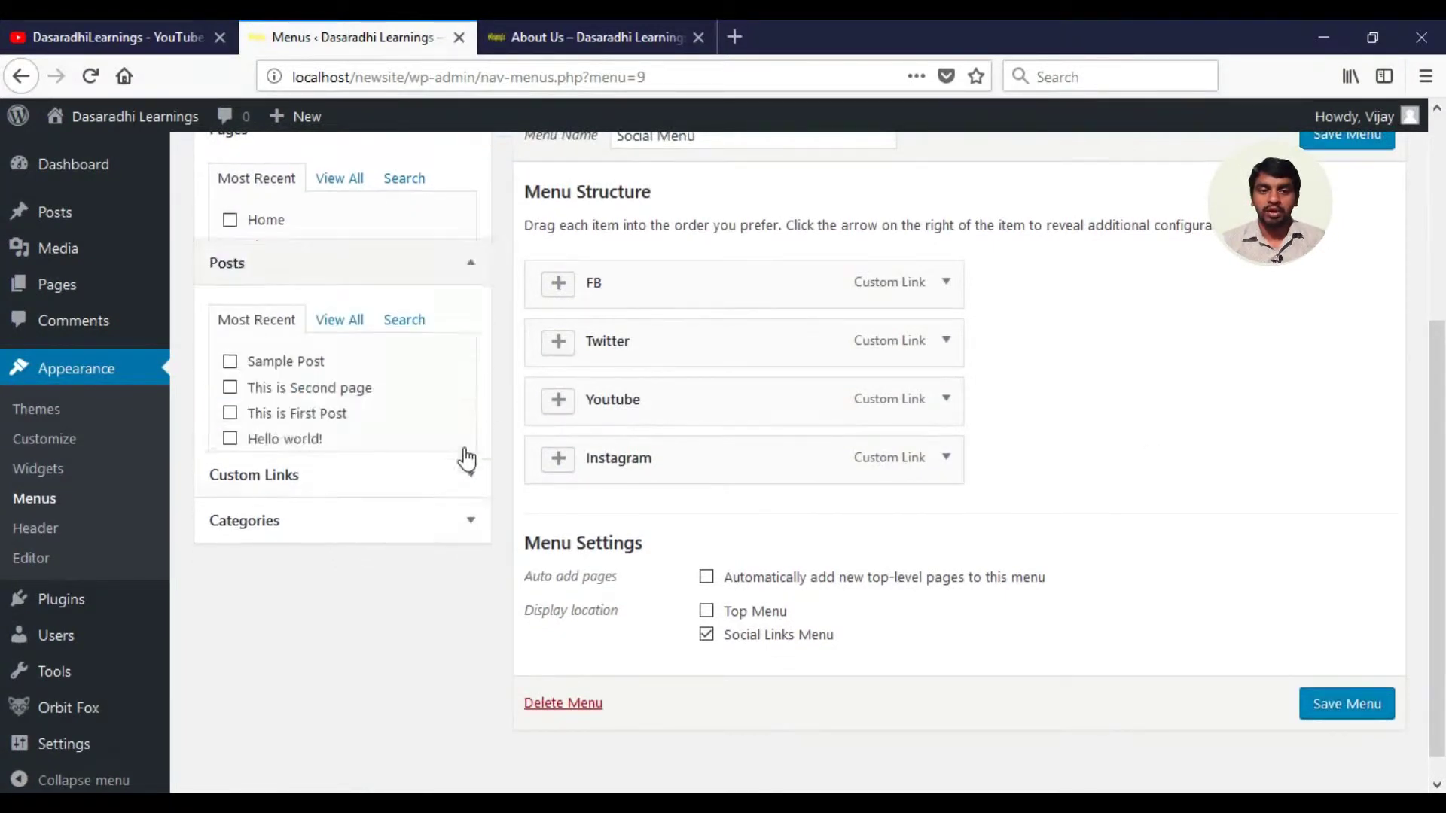
left_click(476, 470)
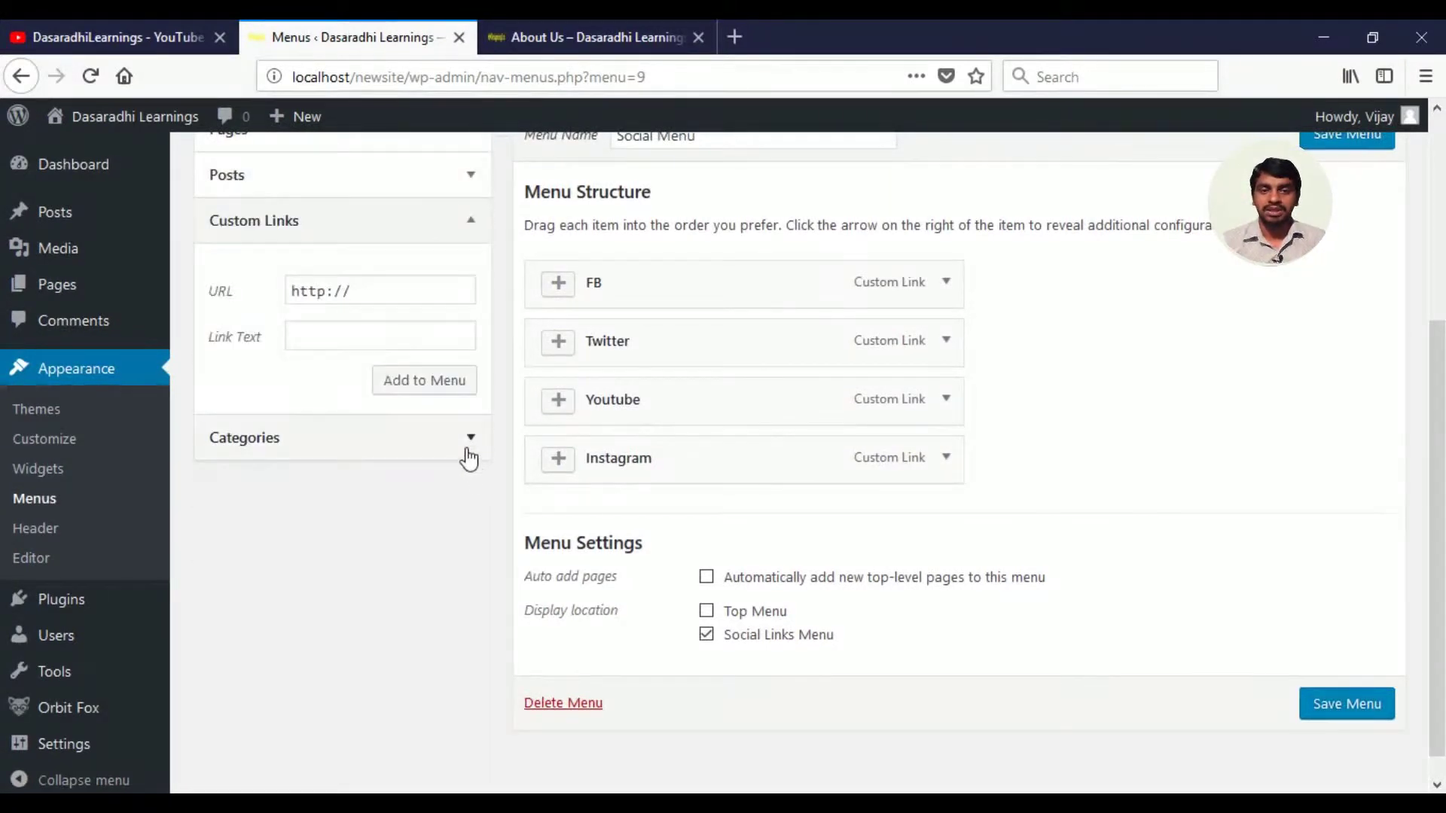
left_click(468, 439)
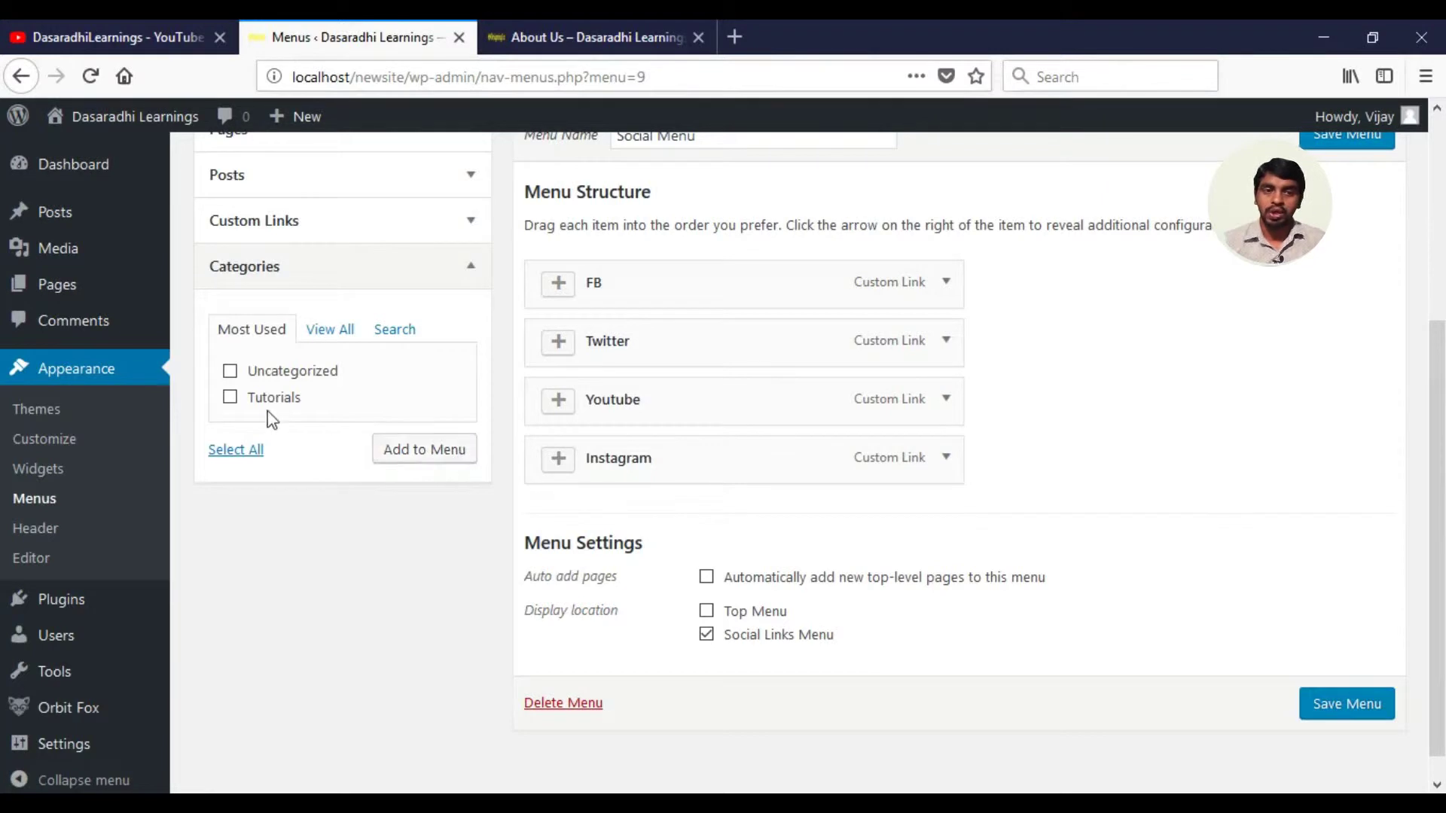
left_click(1347, 703)
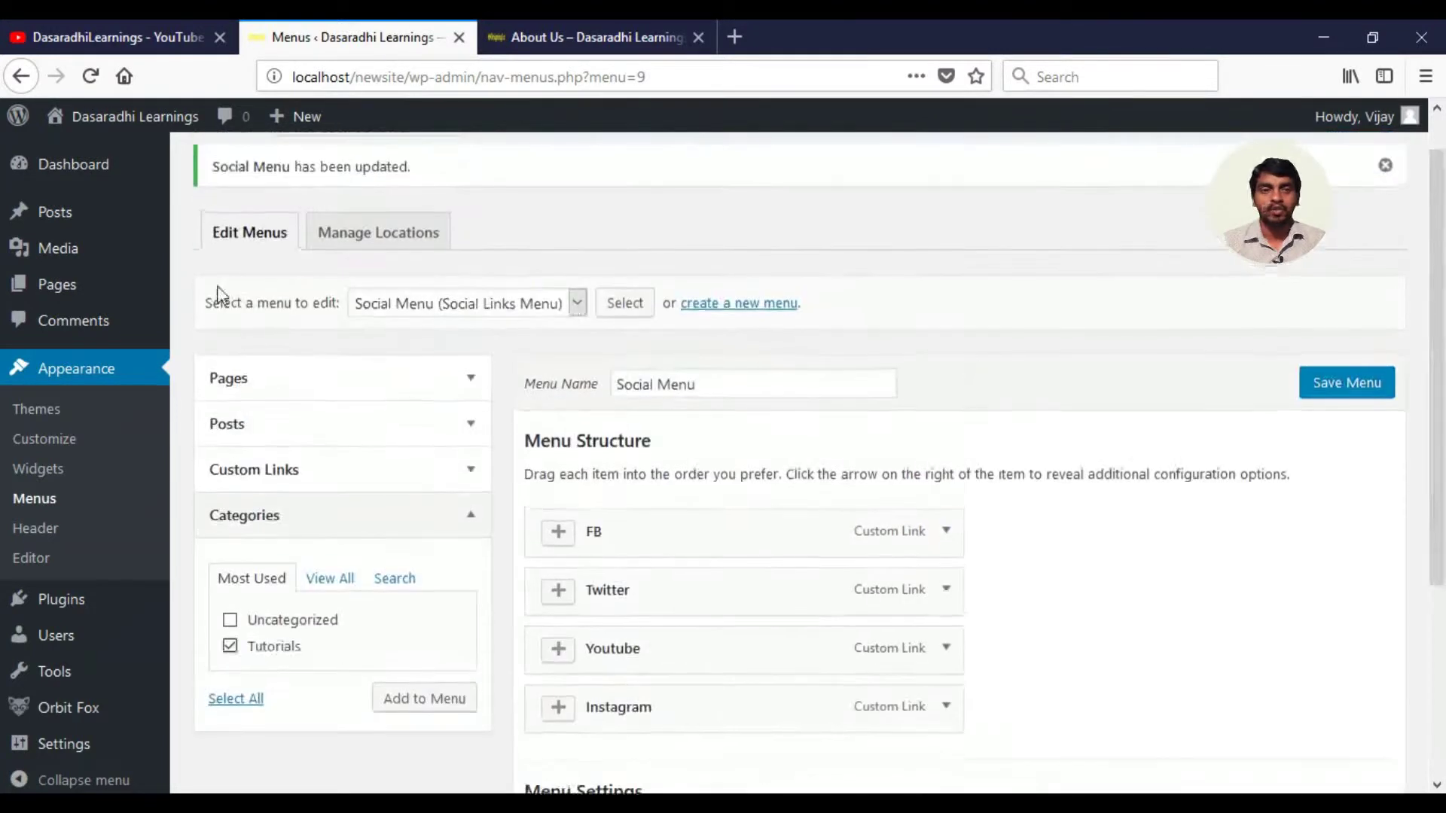
Step: Open the Main Menu for editing and add the Tutorials category to it
left_click(577, 304)
left_click(549, 332)
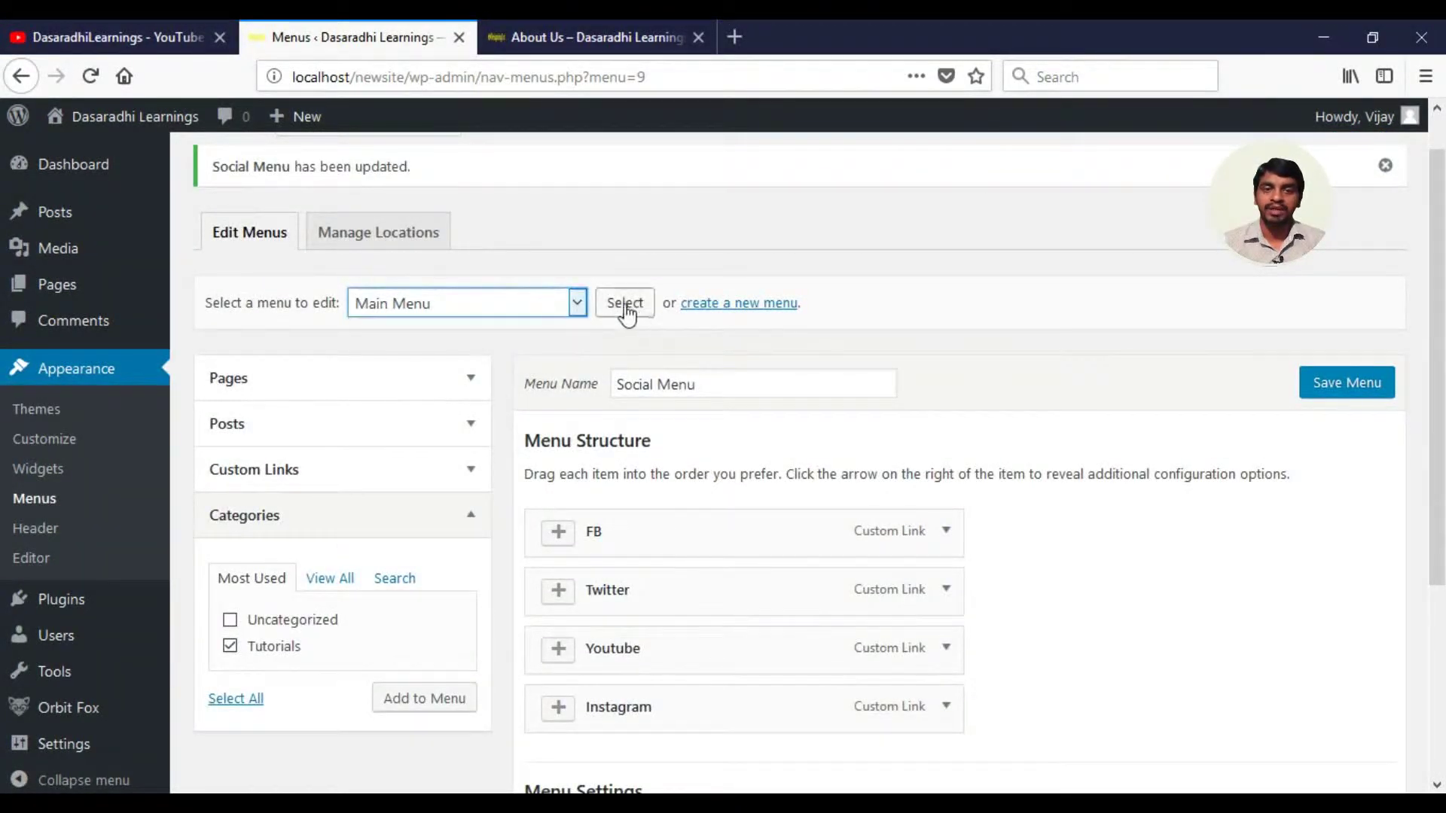
left_click(625, 303)
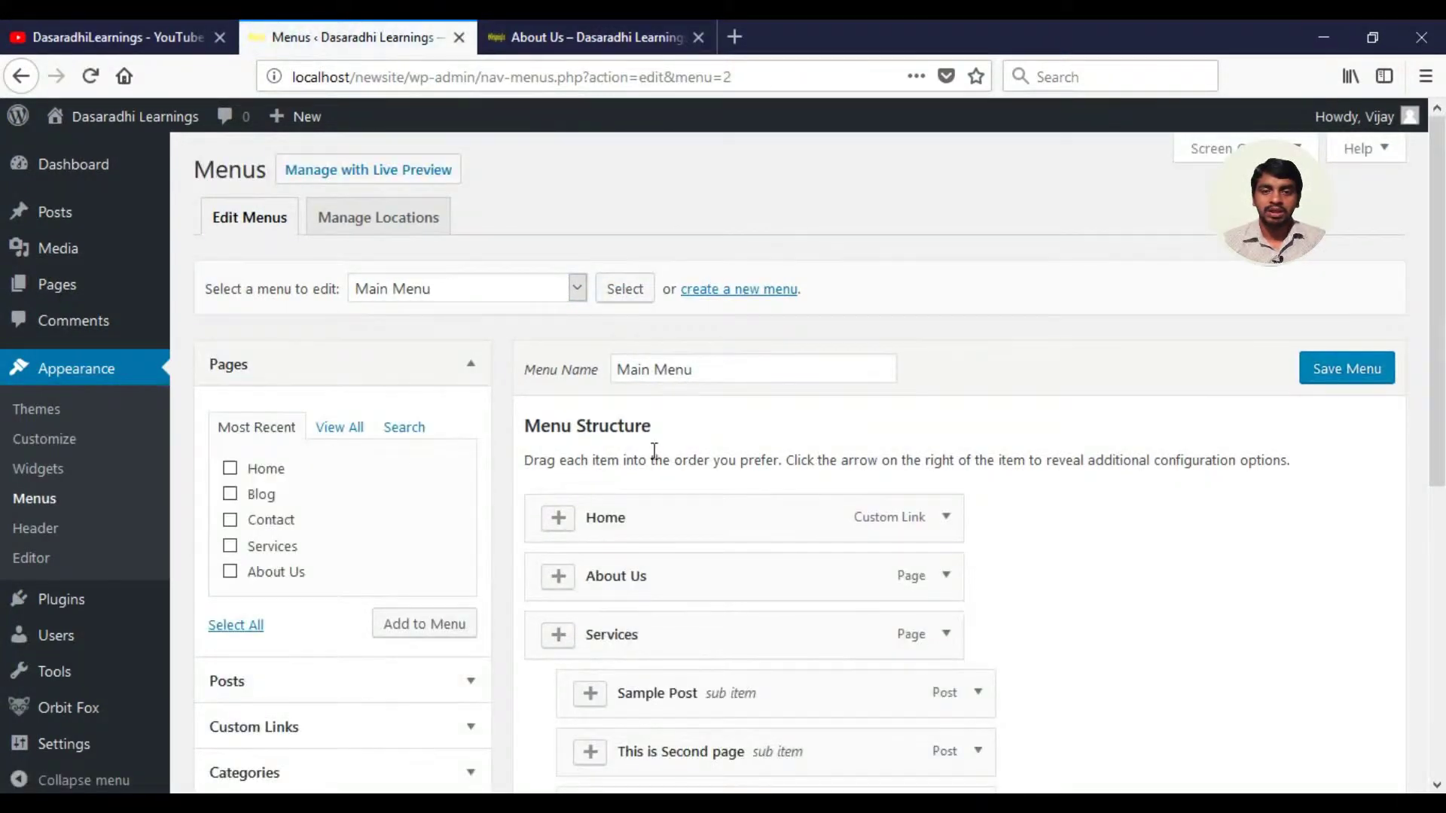
scroll(1441, 531, "down", 3)
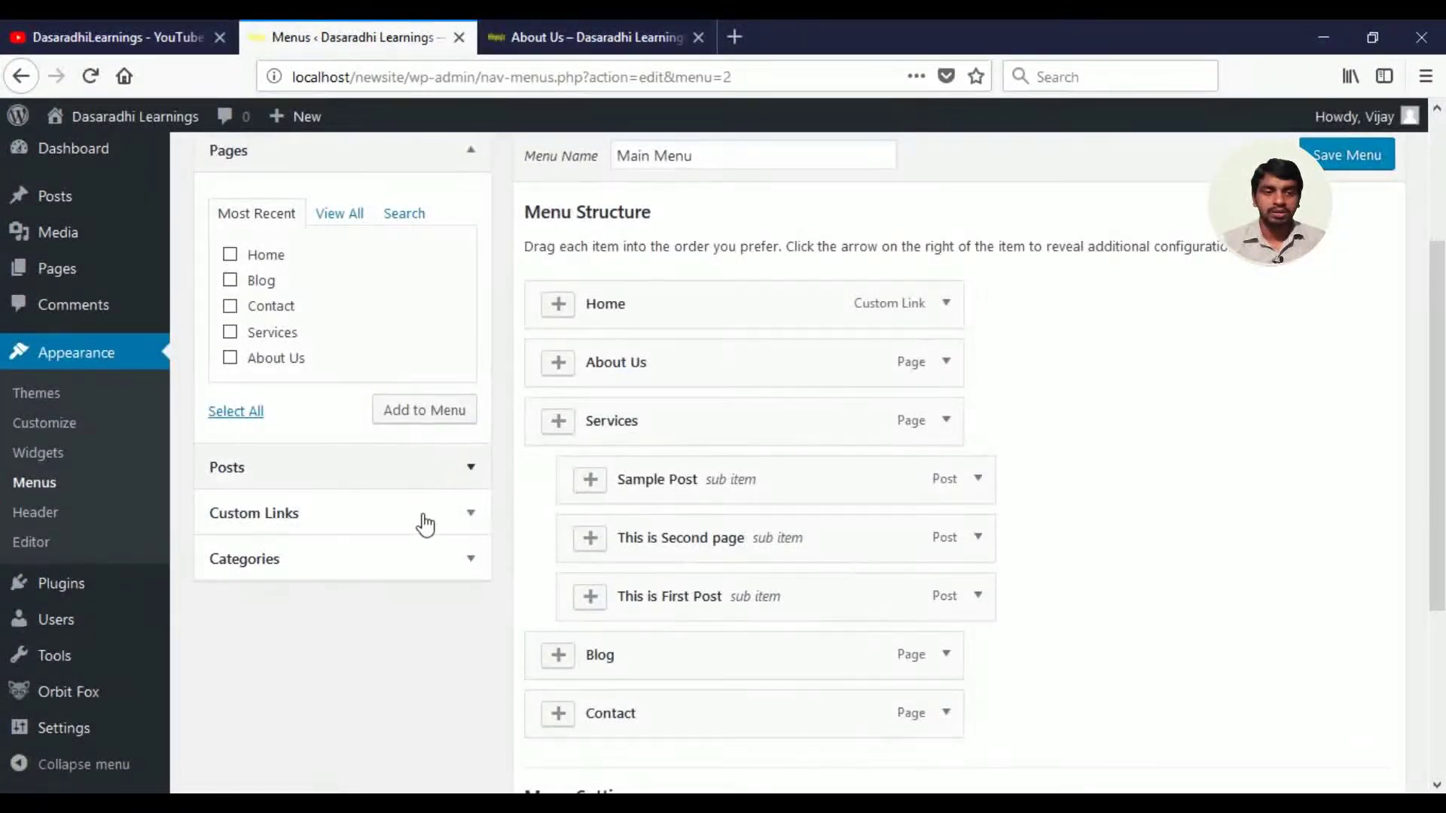
left_click(470, 558)
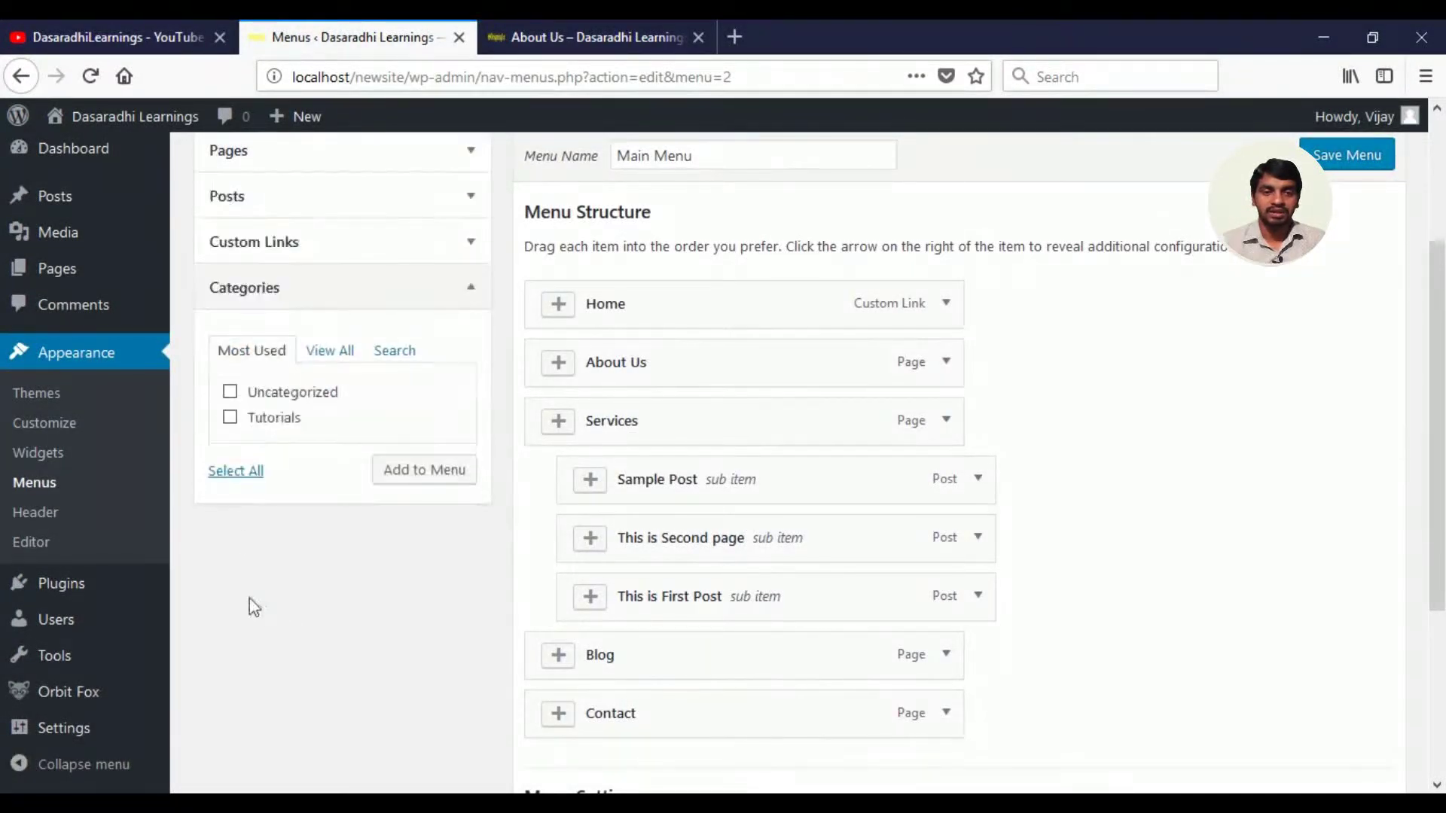
left_click(436, 482)
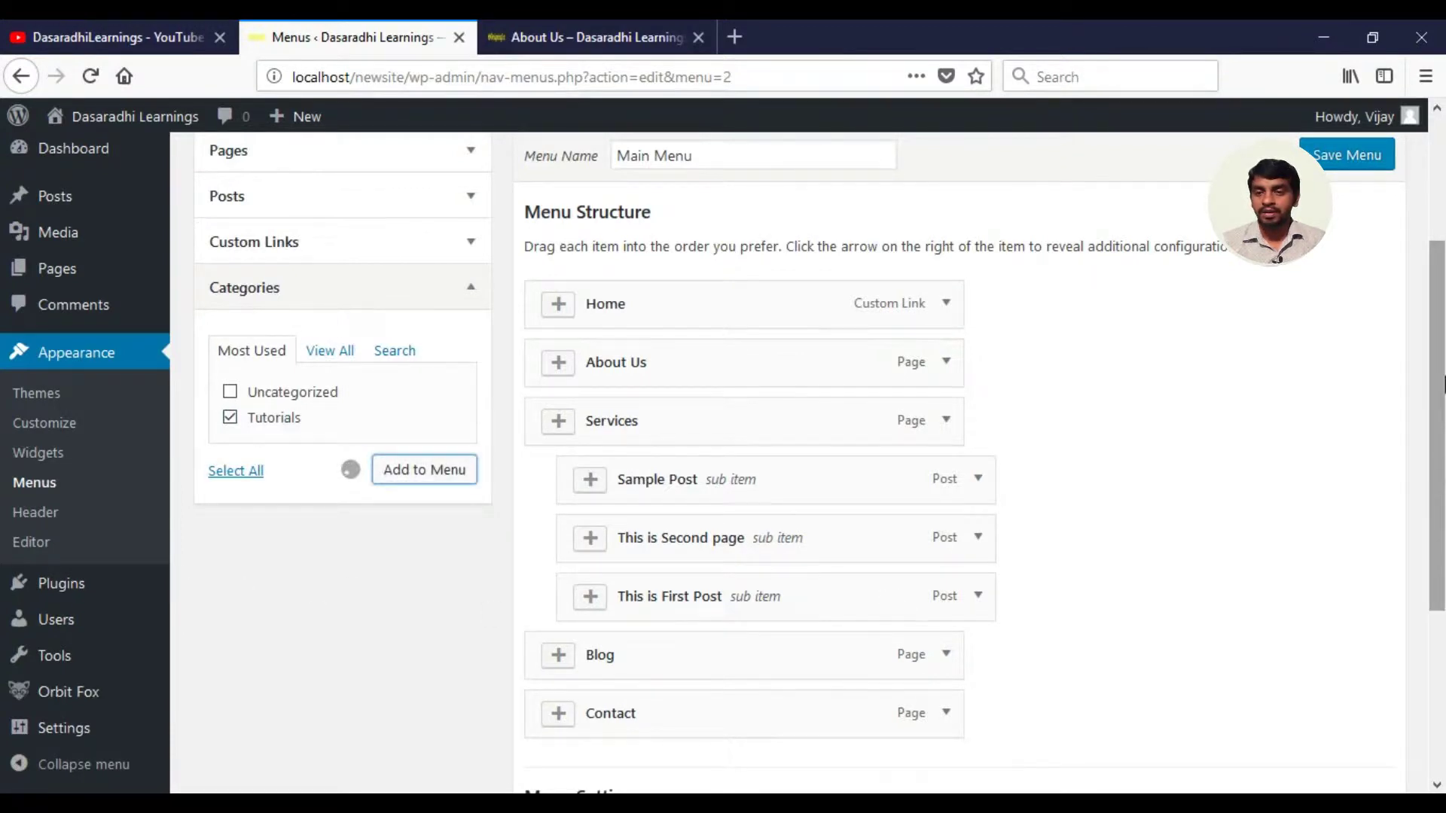
Step: Move the Tutorials item directly above Blog as a top-level entry, after the Services sub-items
scroll(1442, 384, "down", 3)
left_click_drag(693, 571, 662, 433)
left_click_drag(821, 434, 760, 445)
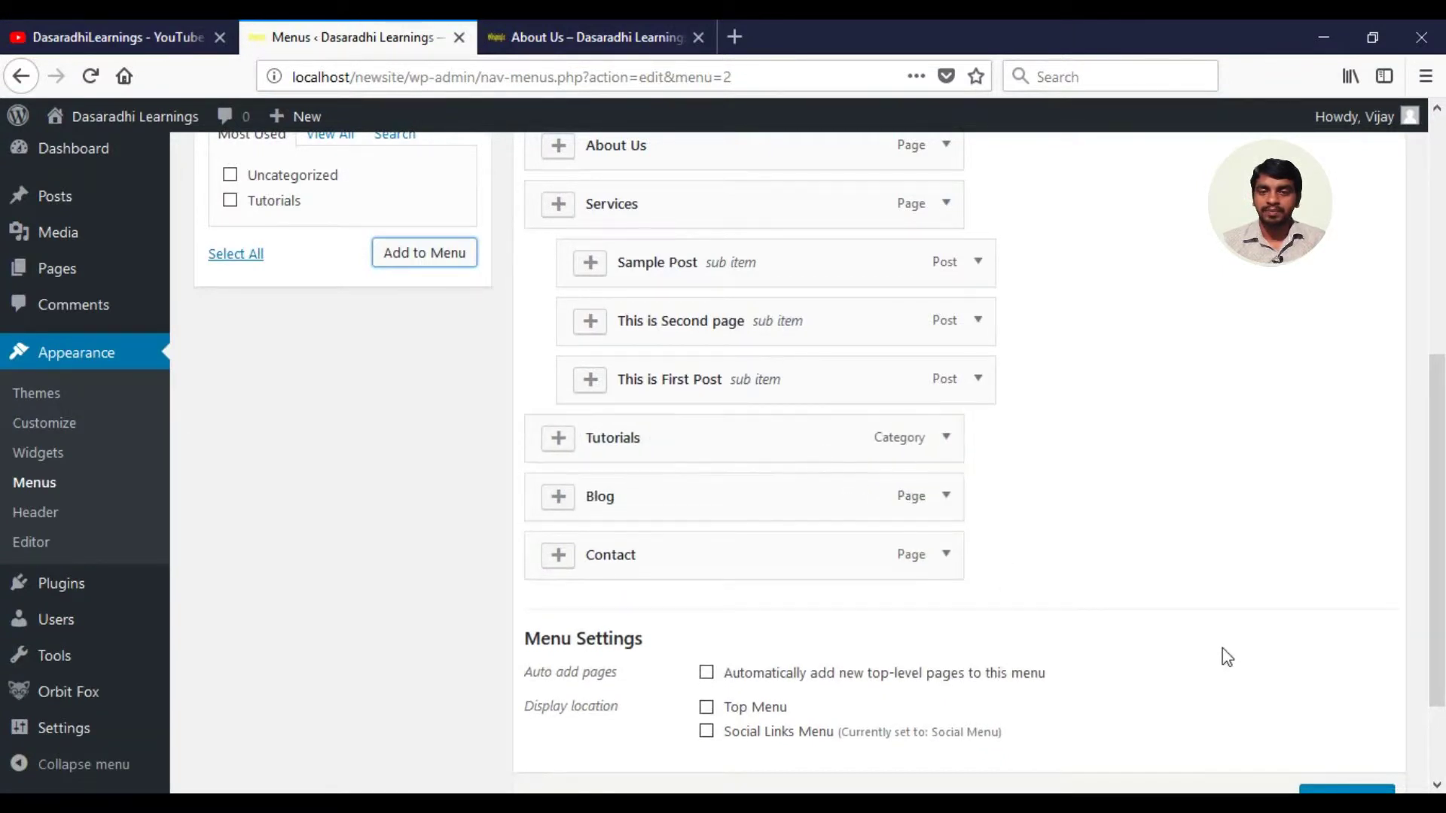
Step: Save the Main Menu and reload the About Us page to check its navigation
scroll(1272, 666, "down", 3)
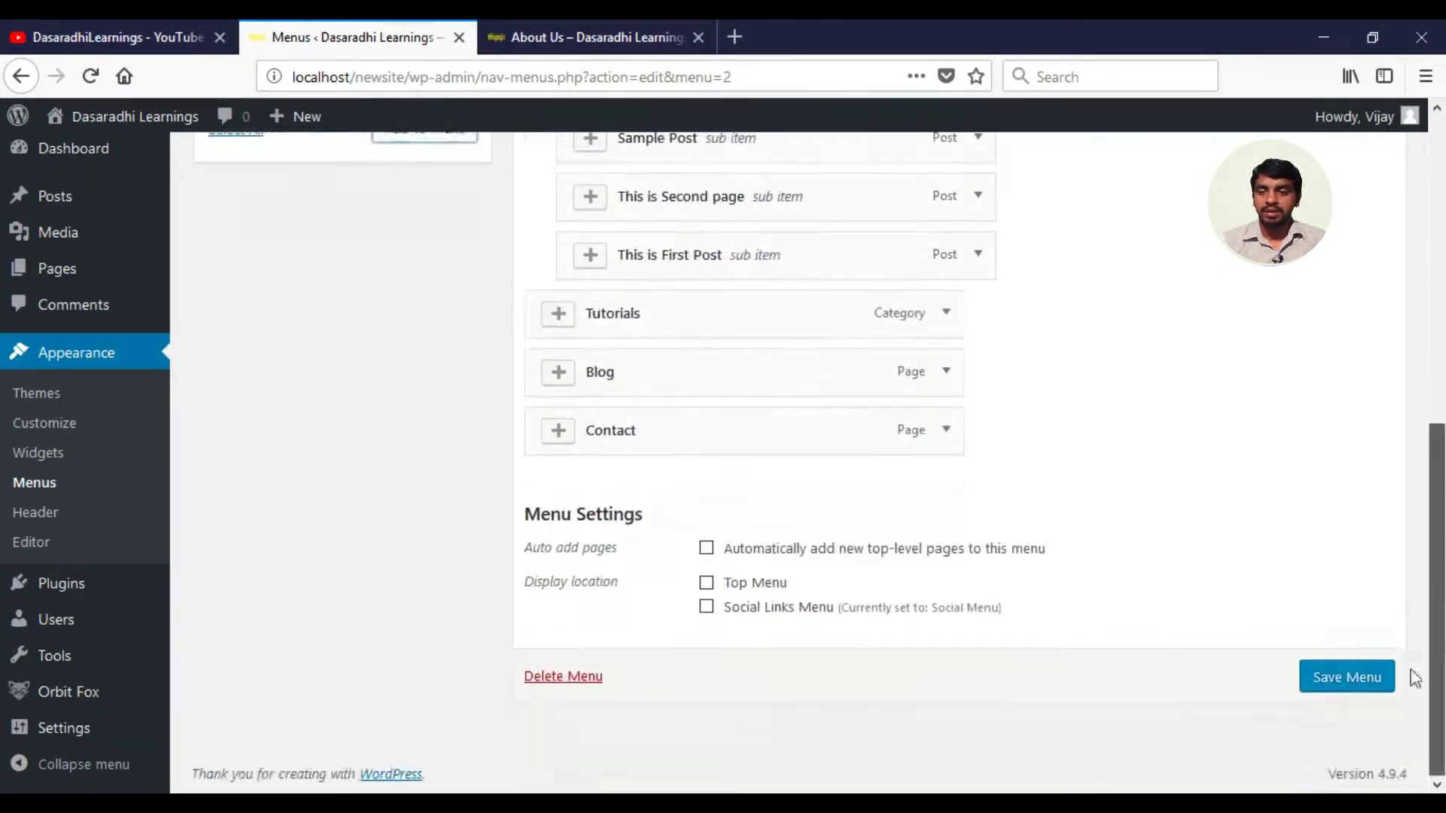
left_click(1341, 678)
left_click(592, 37)
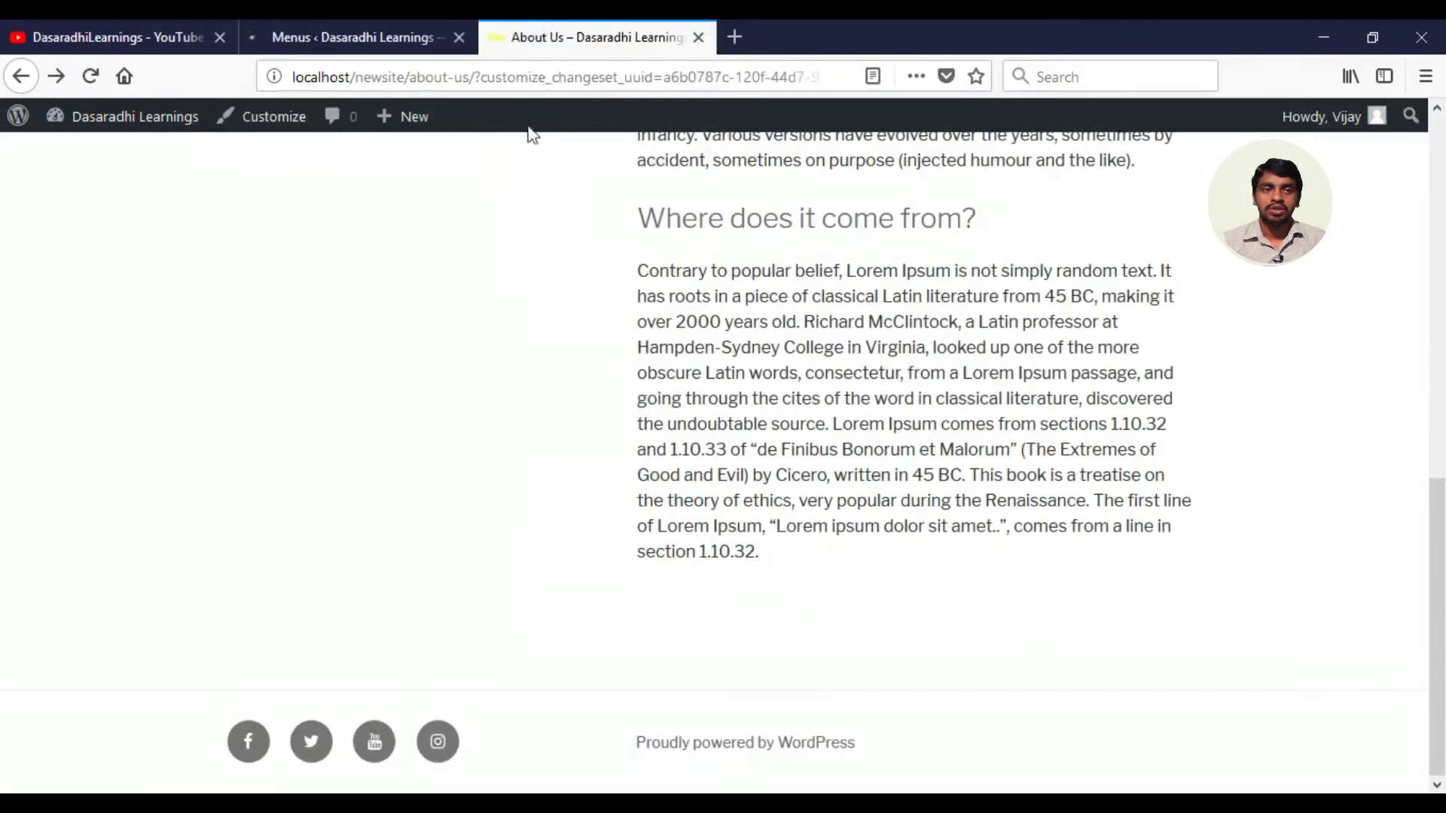
left_click(90, 77)
left_click_drag(1441, 570, 1442, 269)
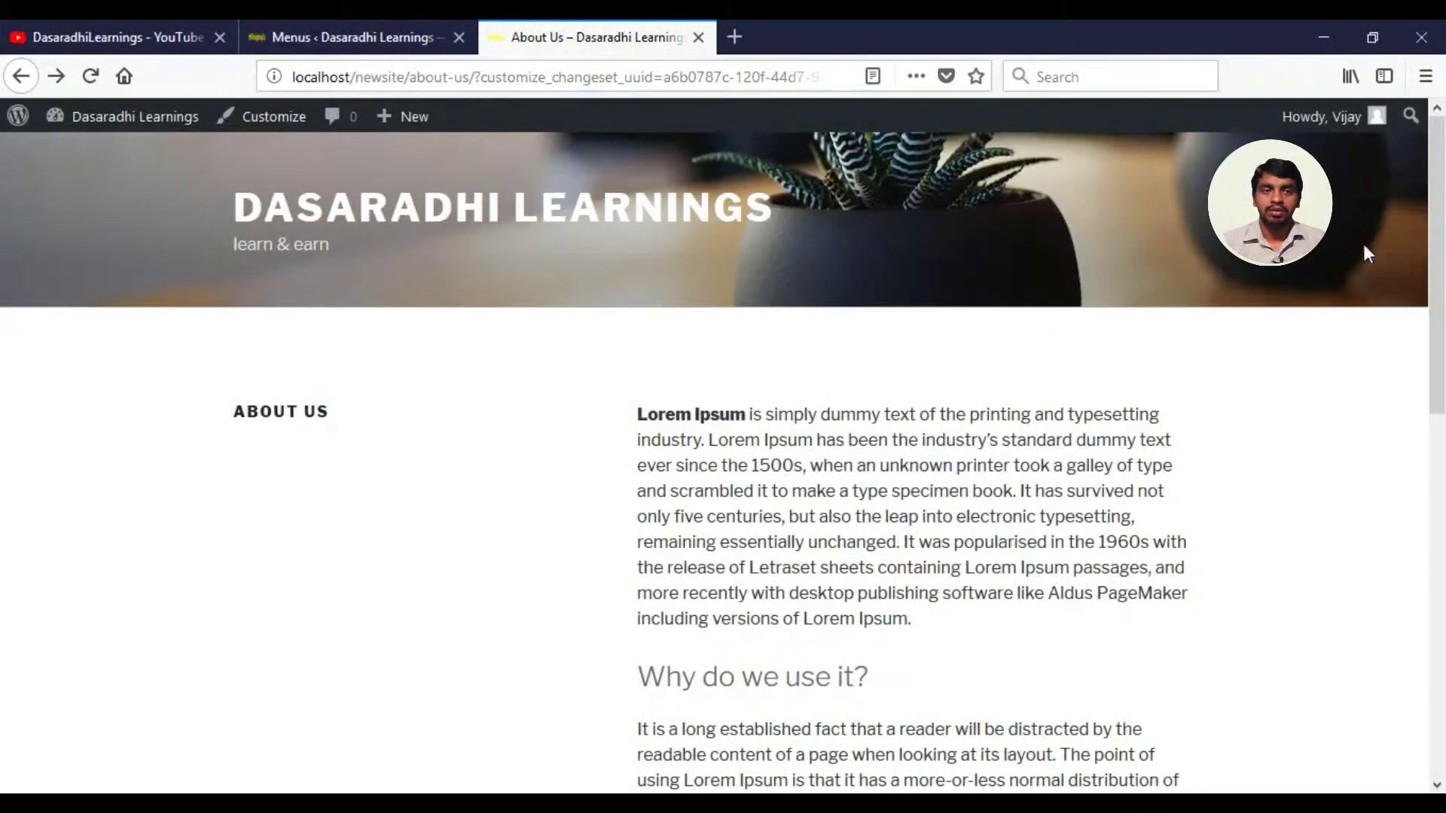
left_click(92, 78)
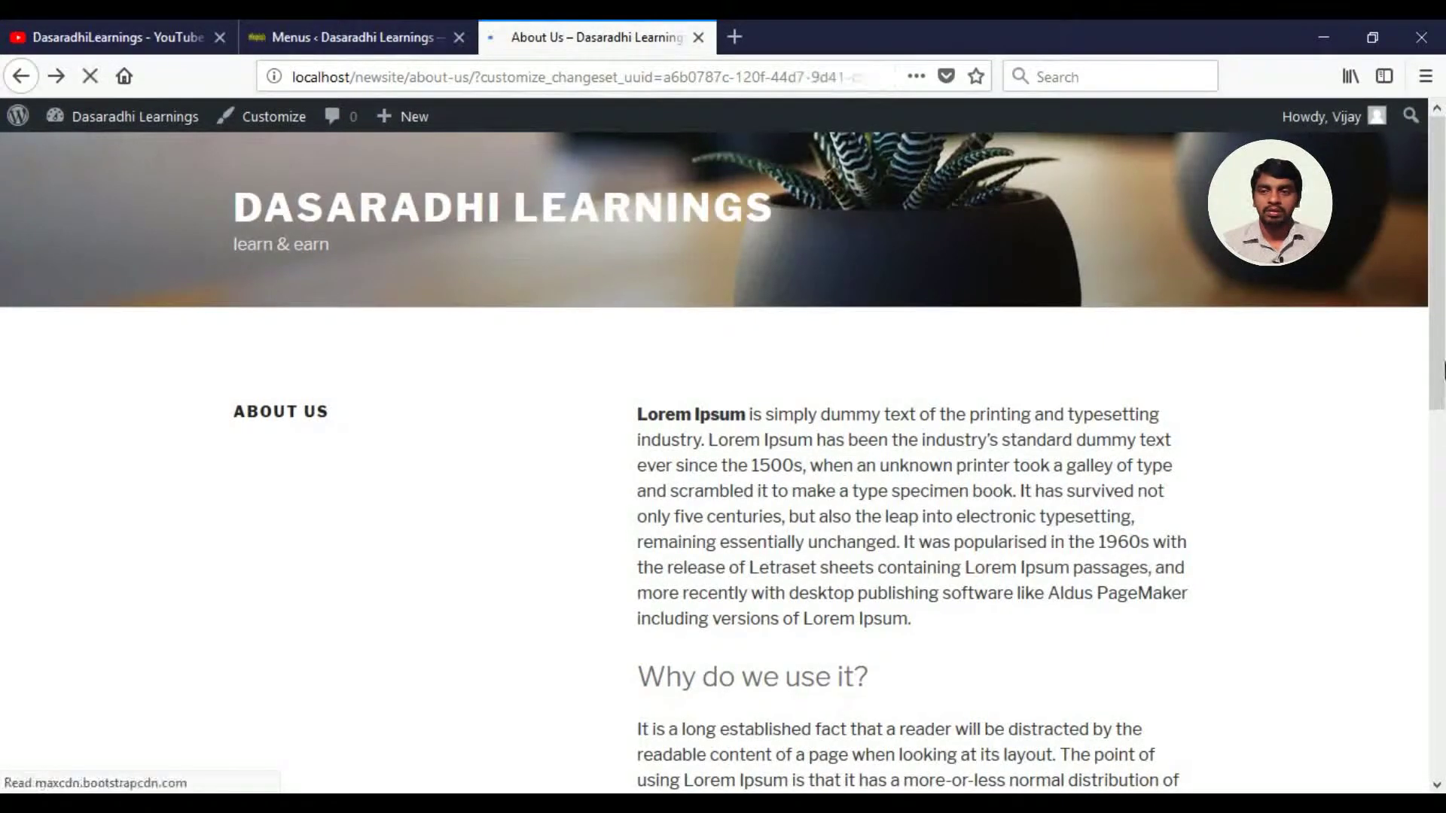
mouse_move(1442, 250)
left_mouse_down()
mouse_move(1442, 625)
mouse_move(1442, 250)
left_mouse_up()
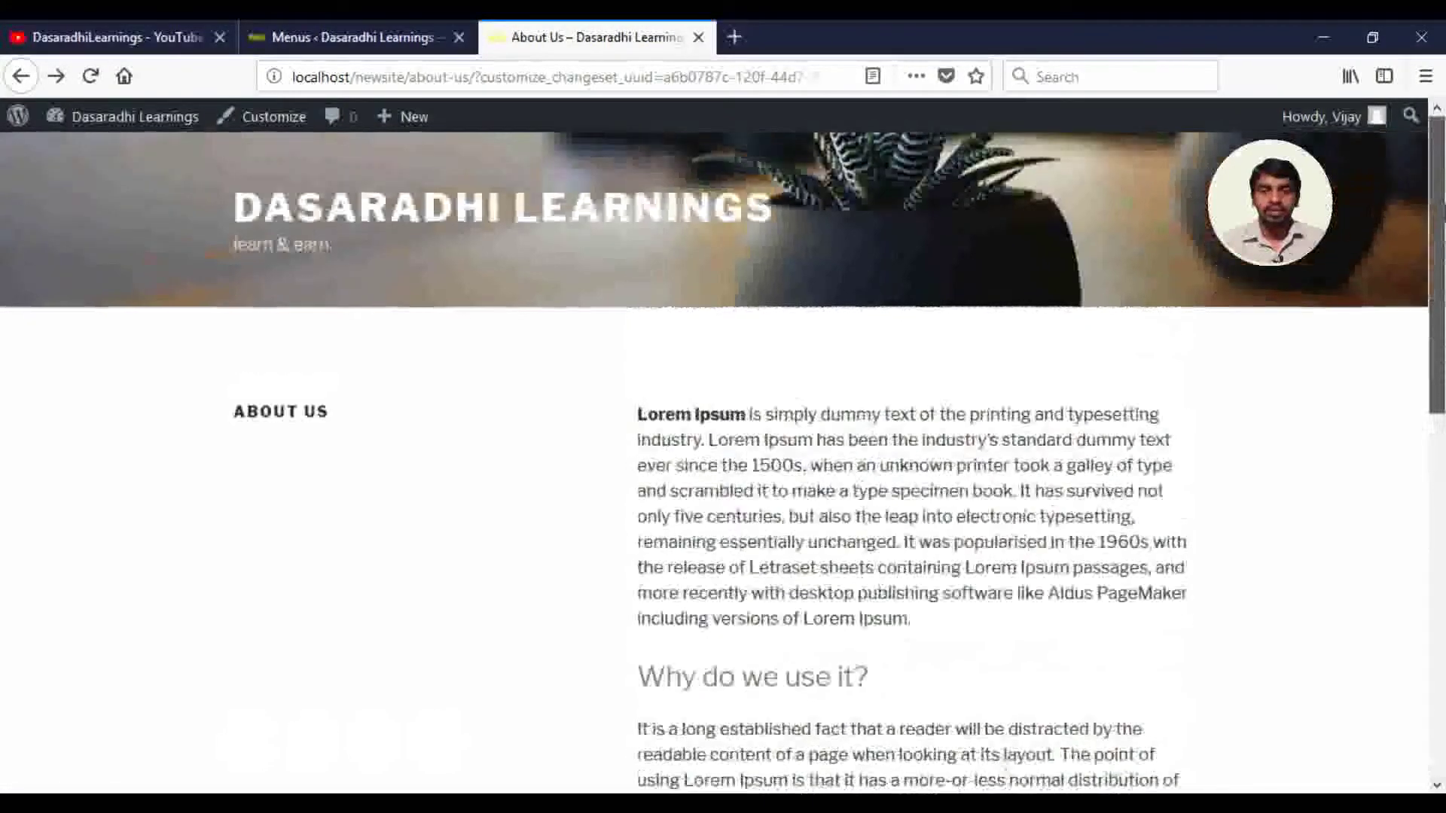
Step: Set Top Menu as the Main Menu's display location, save the menu, and check the navigation on the reloaded About Us page
left_click(360, 37)
scroll(832, 602, "down", 6)
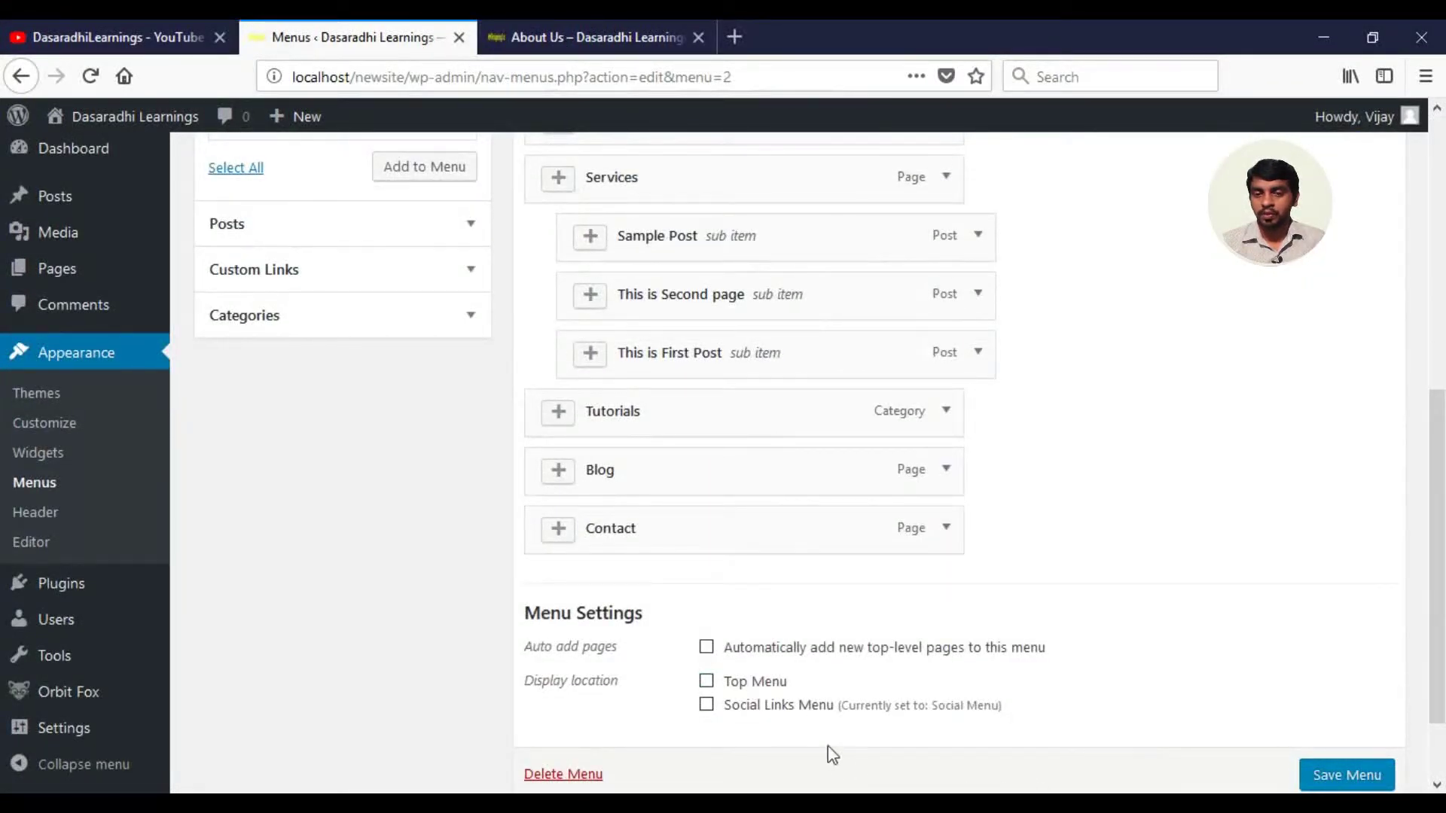
left_click(1356, 781)
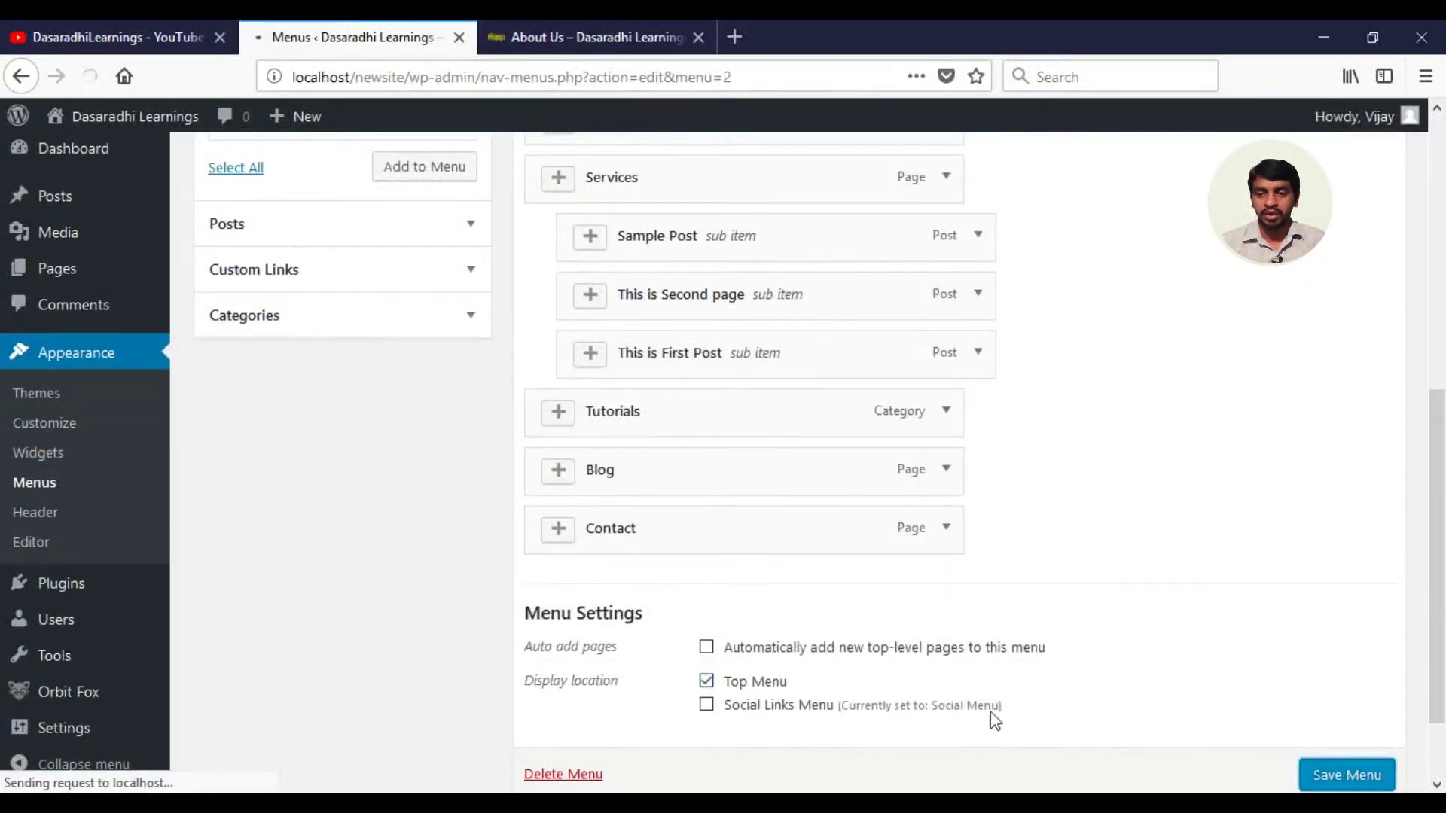
left_click(569, 24)
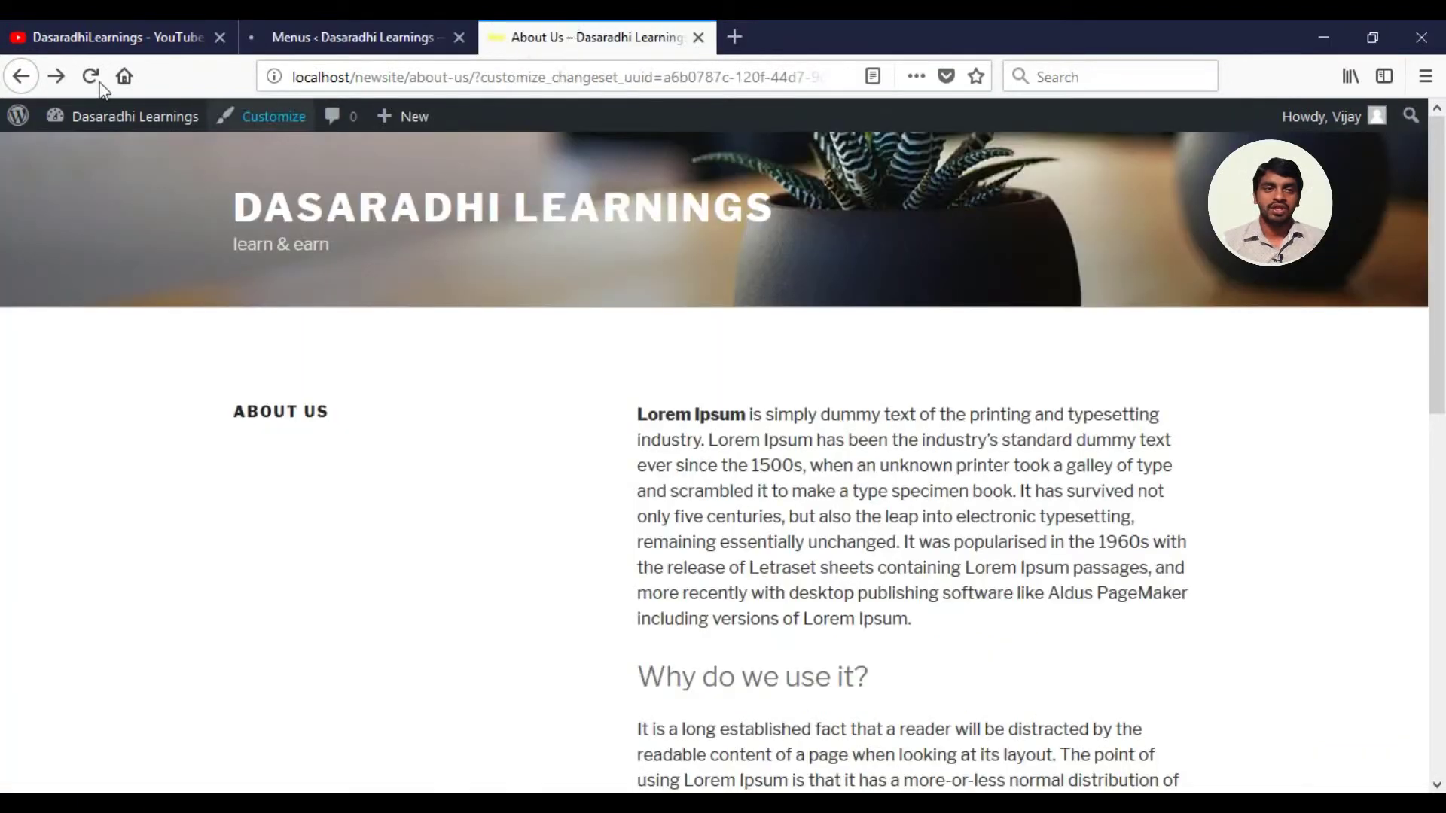
left_click(90, 76)
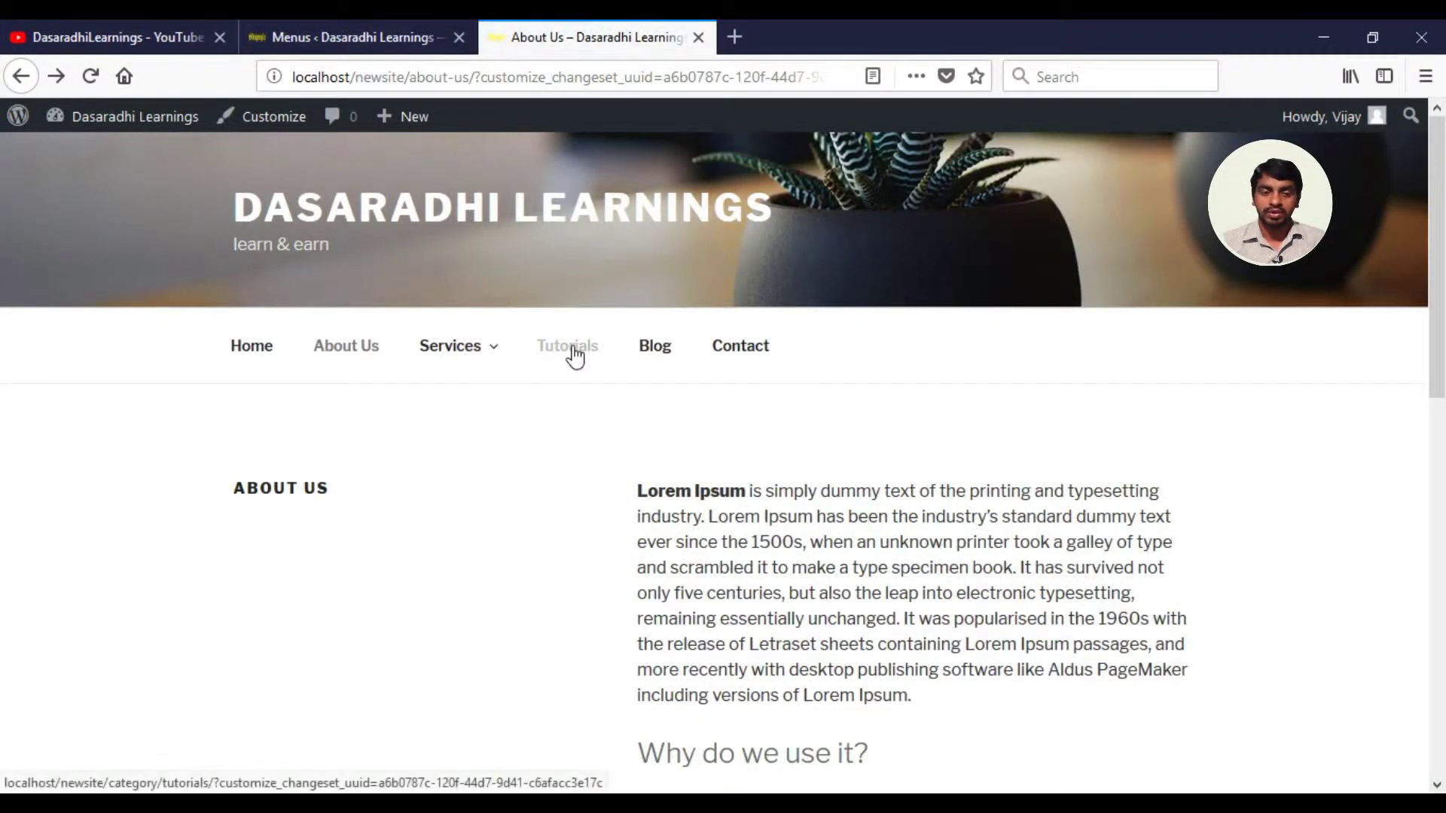
Step: Open the Tutorials category from the site navigation, look over its page, and return to the menu editor
left_click(572, 350)
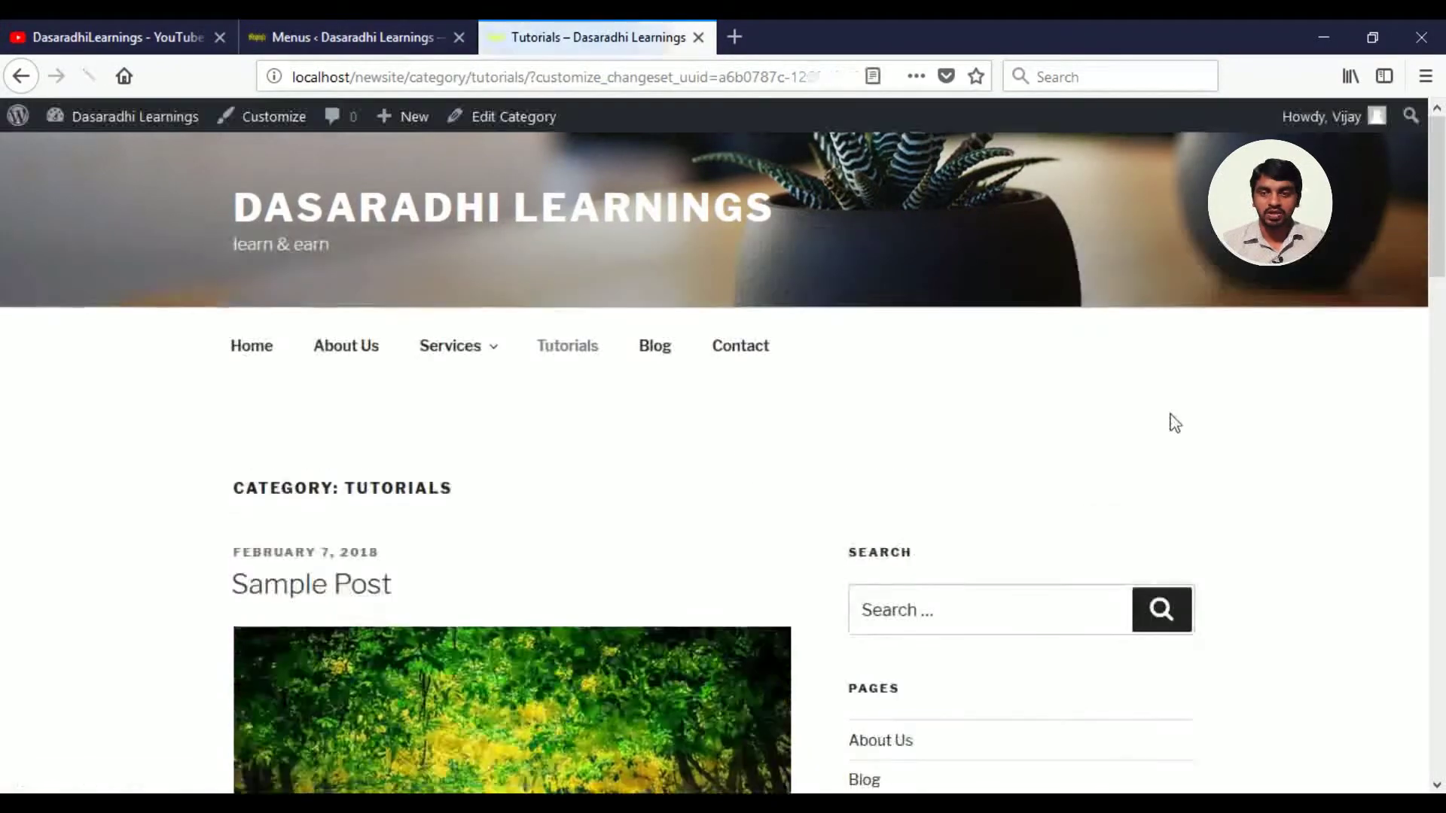
mouse_move(1442, 249)
left_mouse_down()
mouse_move(1441, 742)
mouse_move(1438, 226)
left_mouse_up()
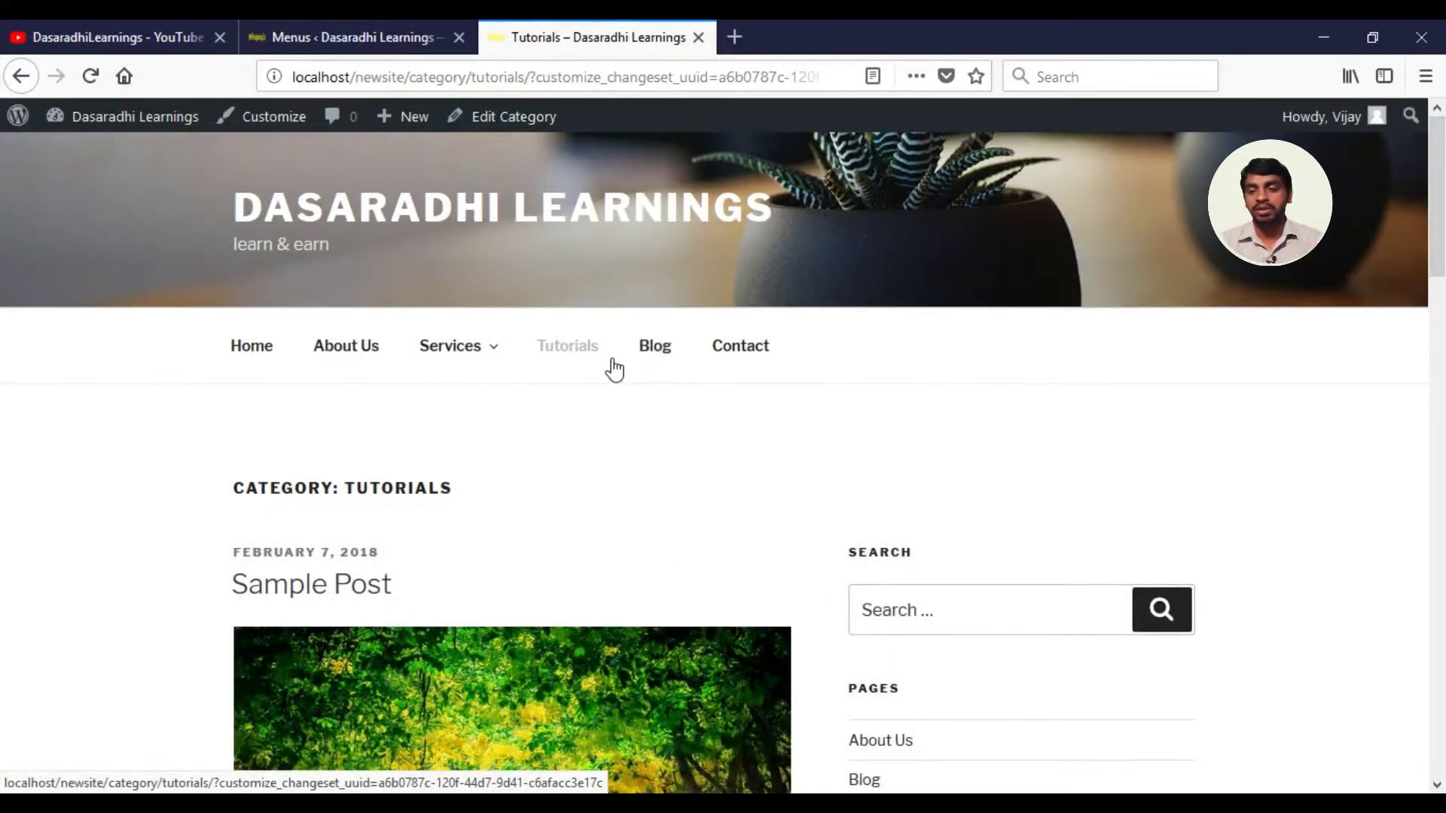
key("ctrl+Page_Up")
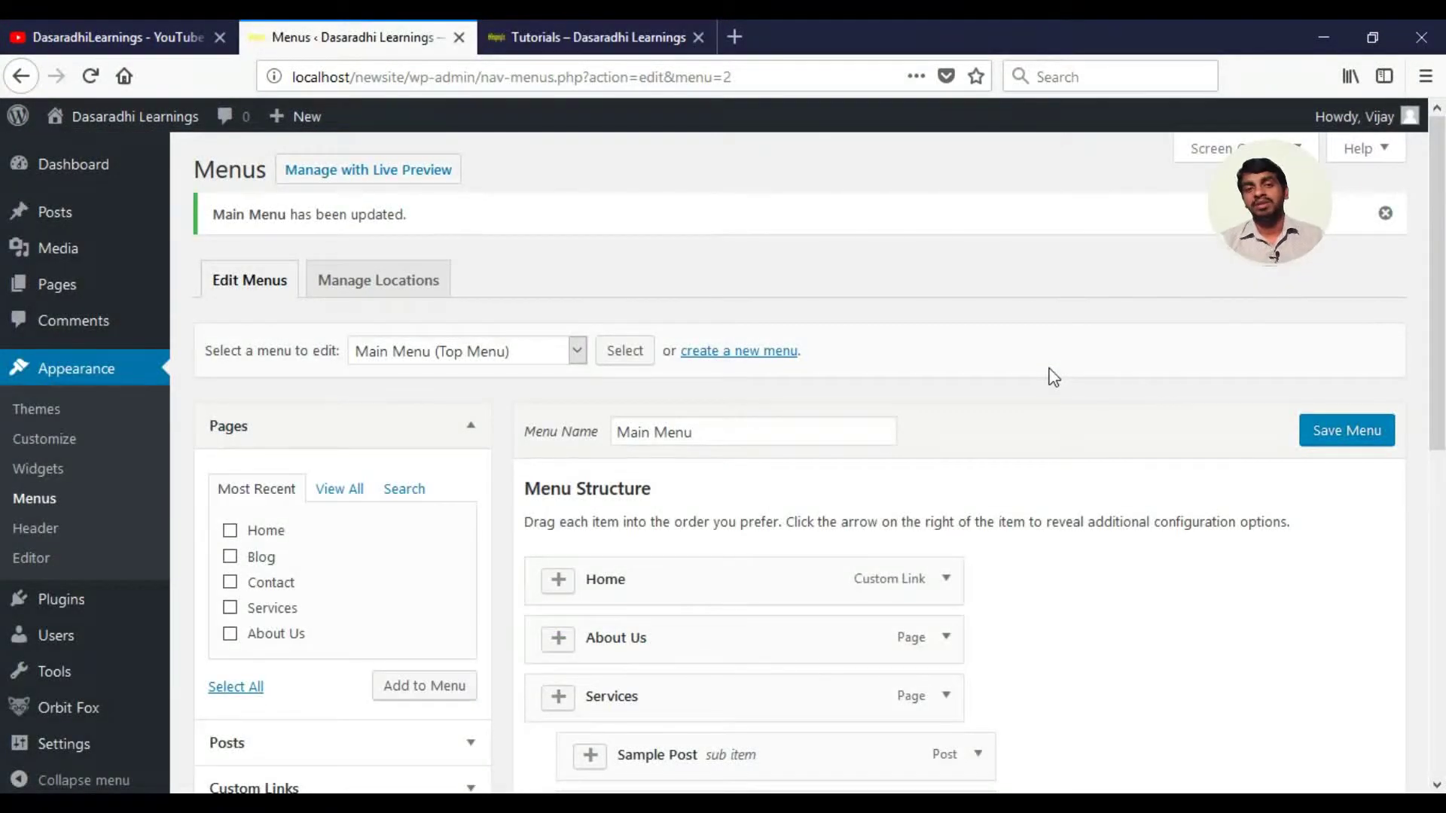